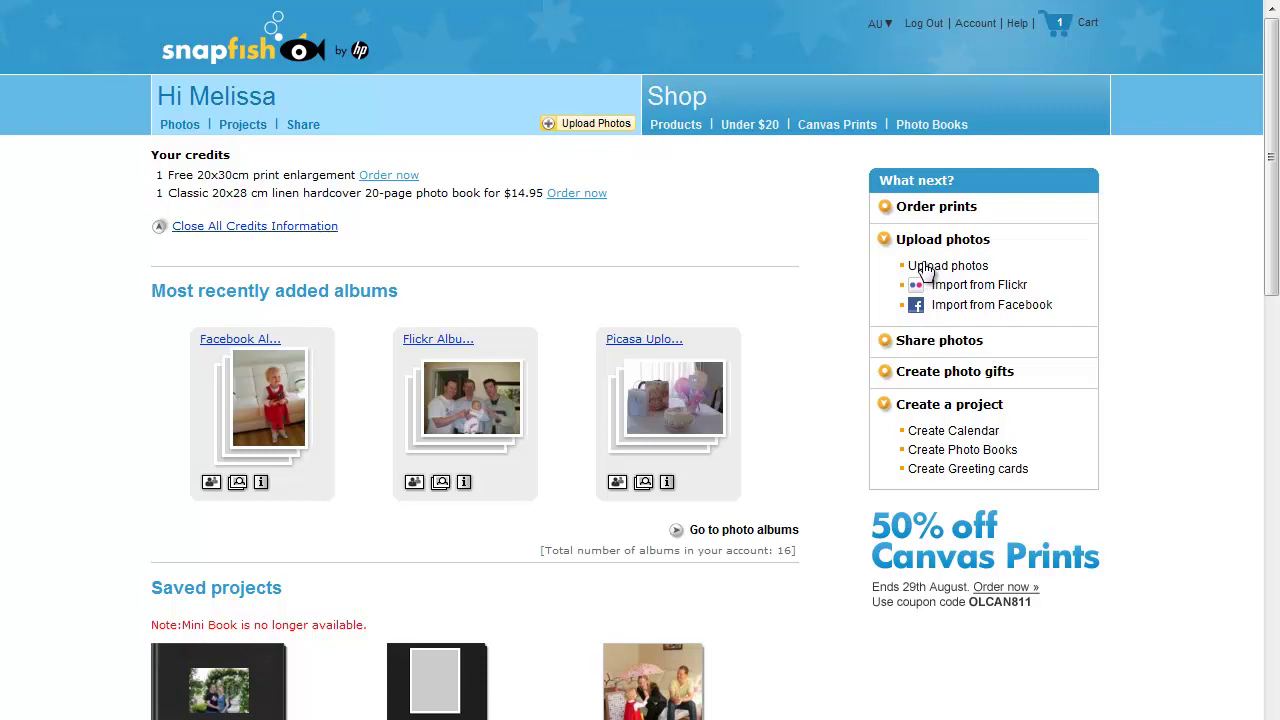
left_click(925, 268)
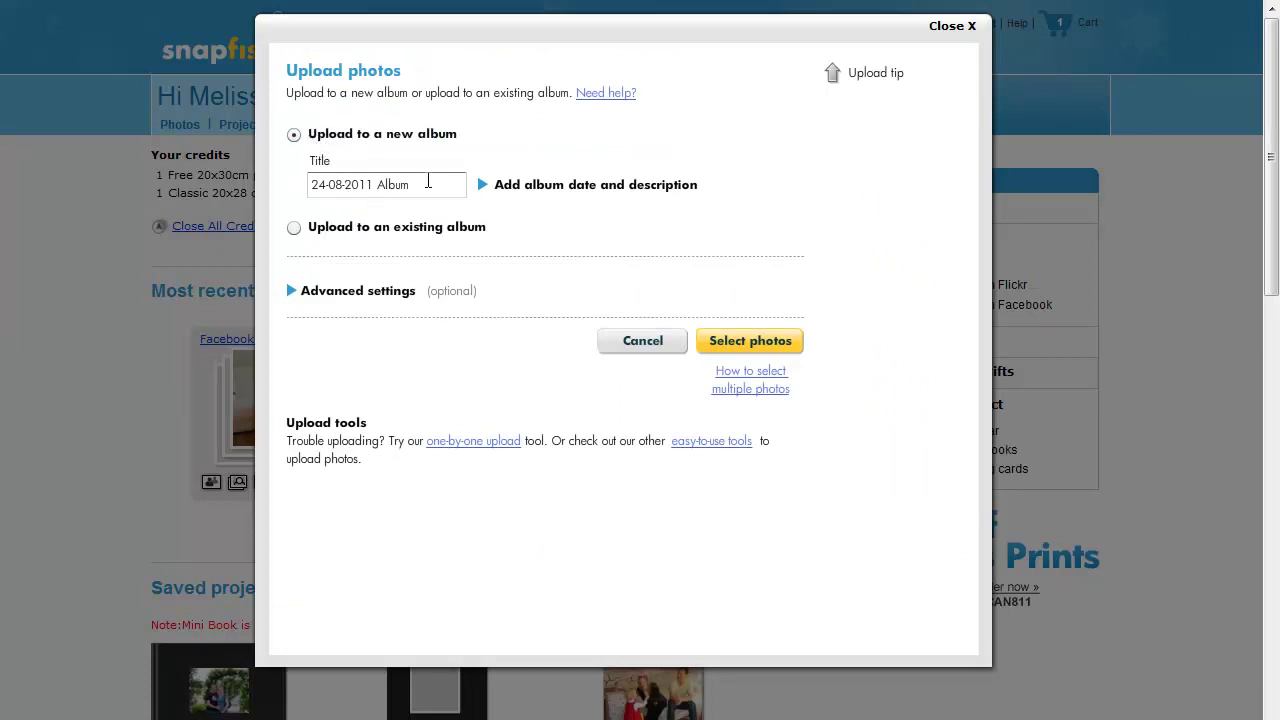
left_click_drag(428, 183, 309, 195)
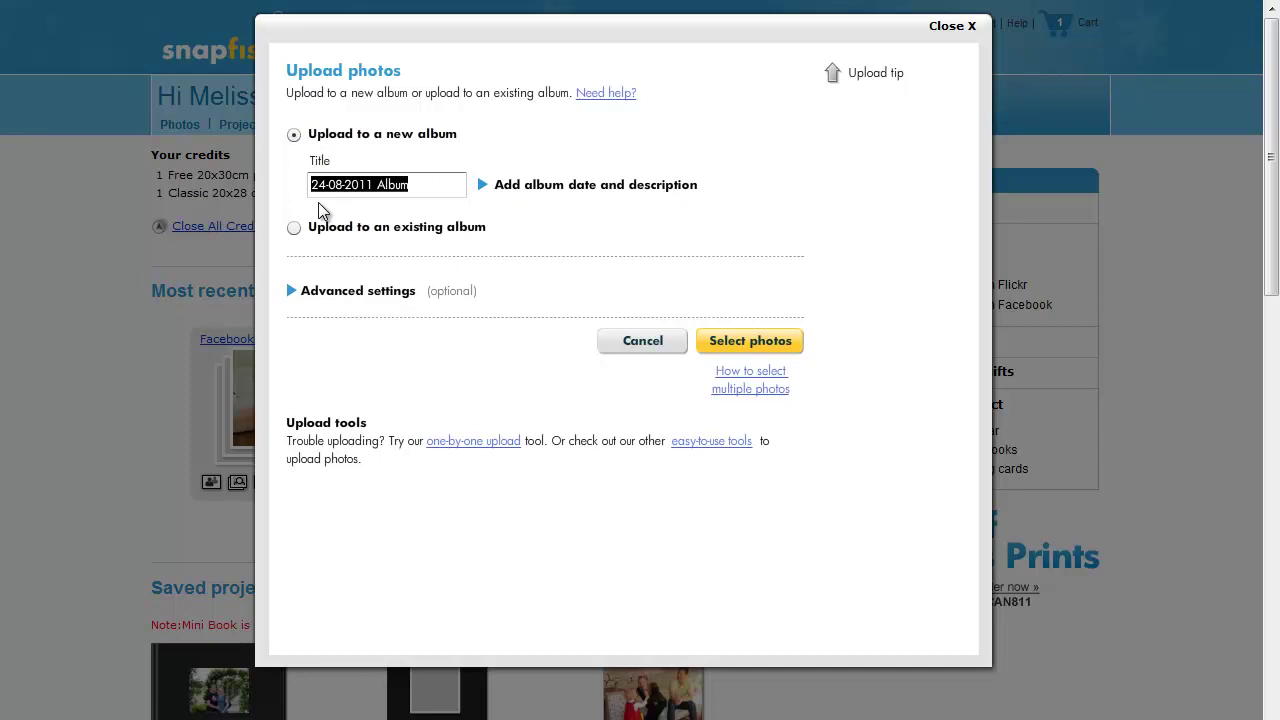
type("69")
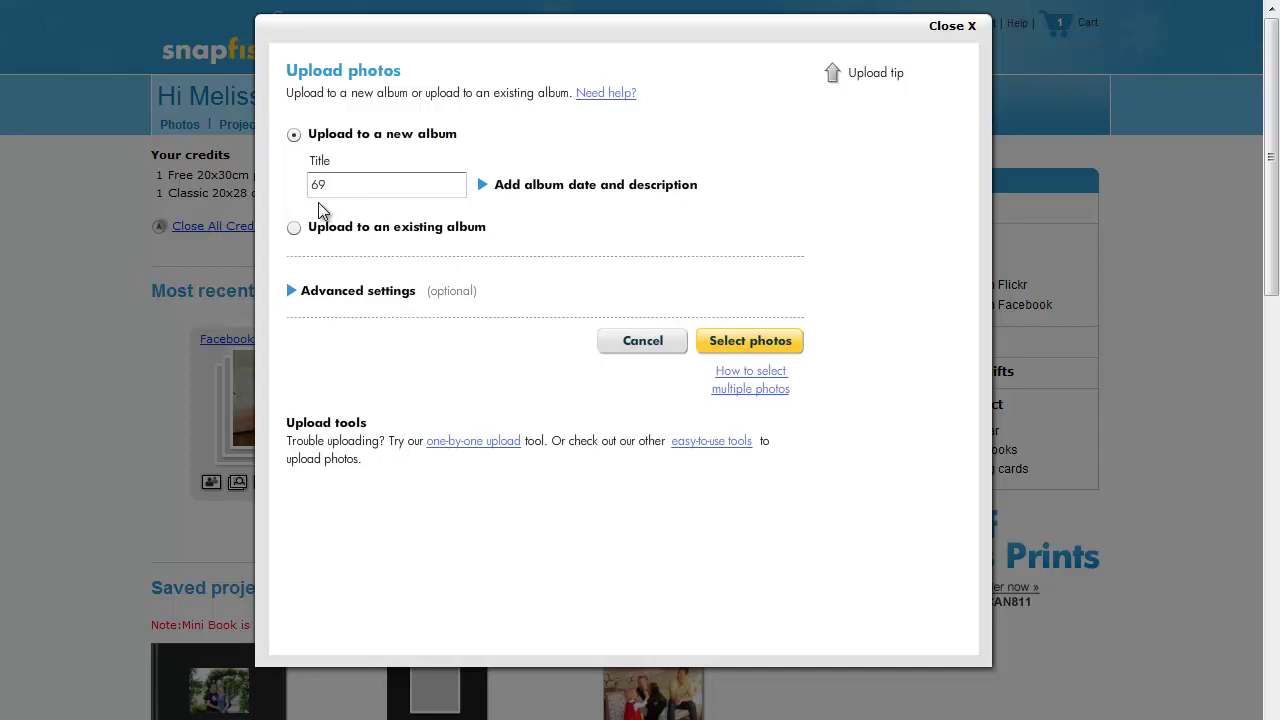
type(" Timberlane")
left_click(294, 292)
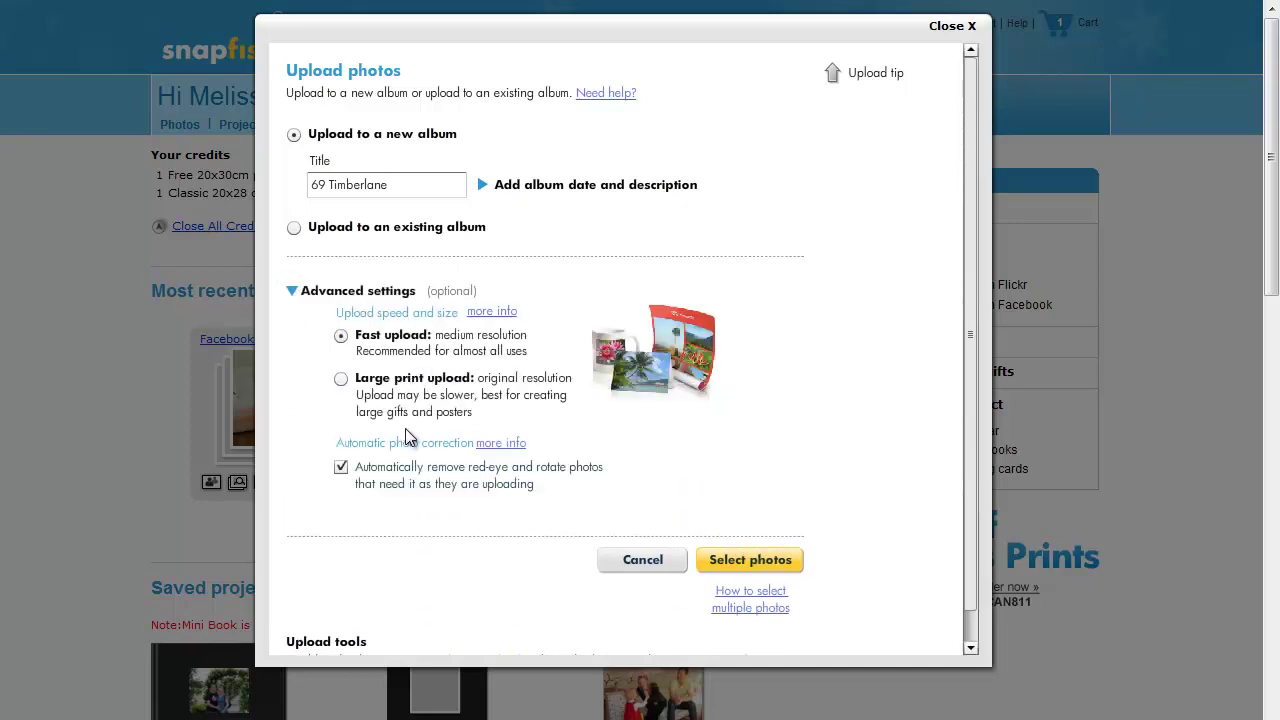
left_click(342, 383)
left_click(734, 565)
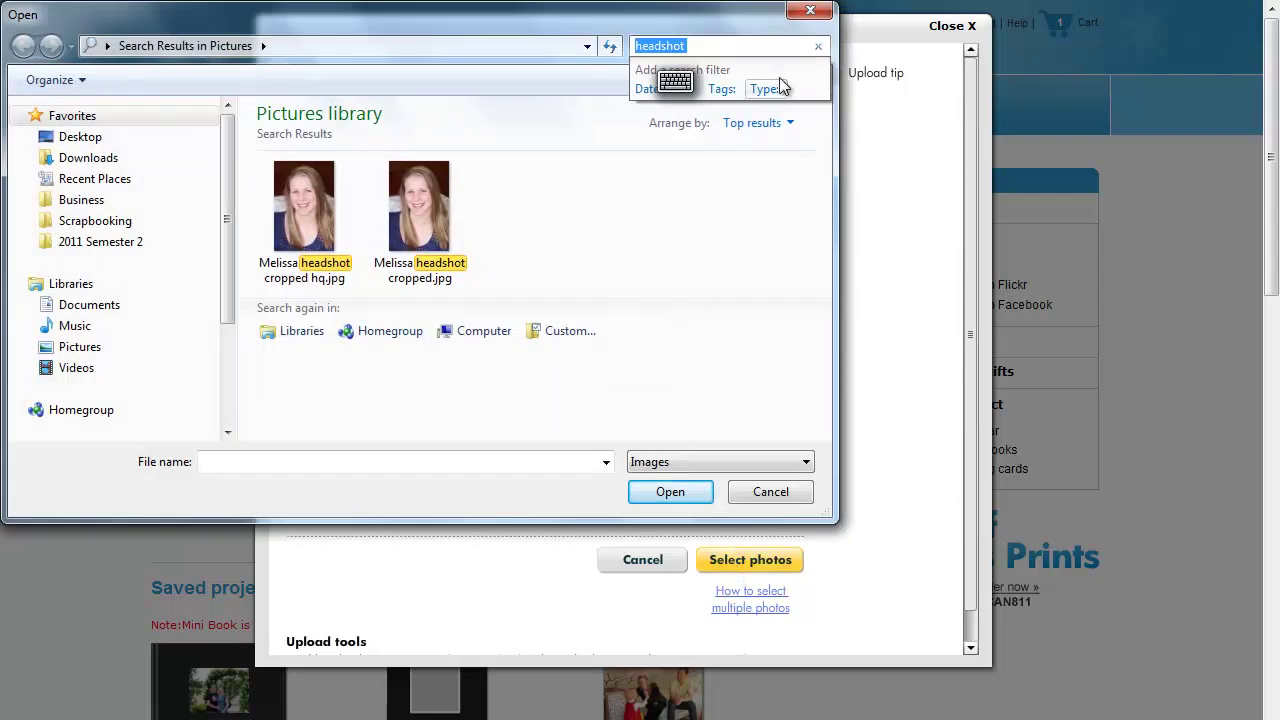
left_click(818, 46)
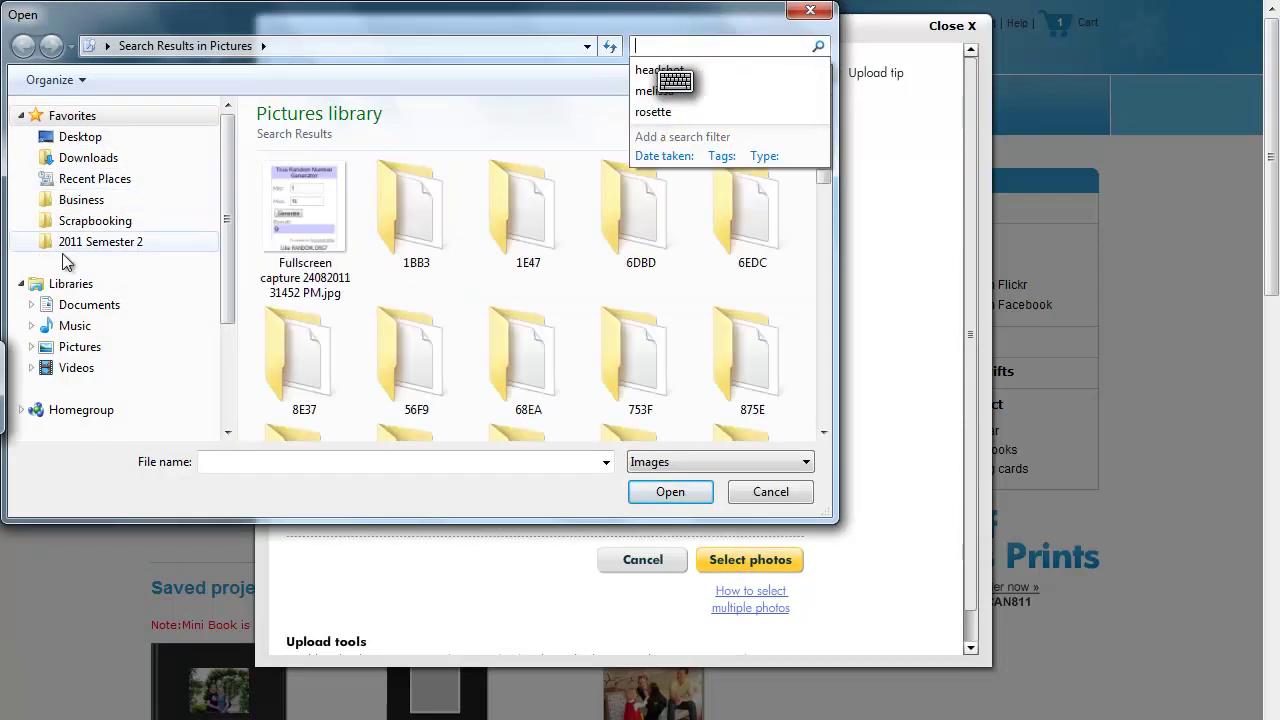
left_click(79, 348)
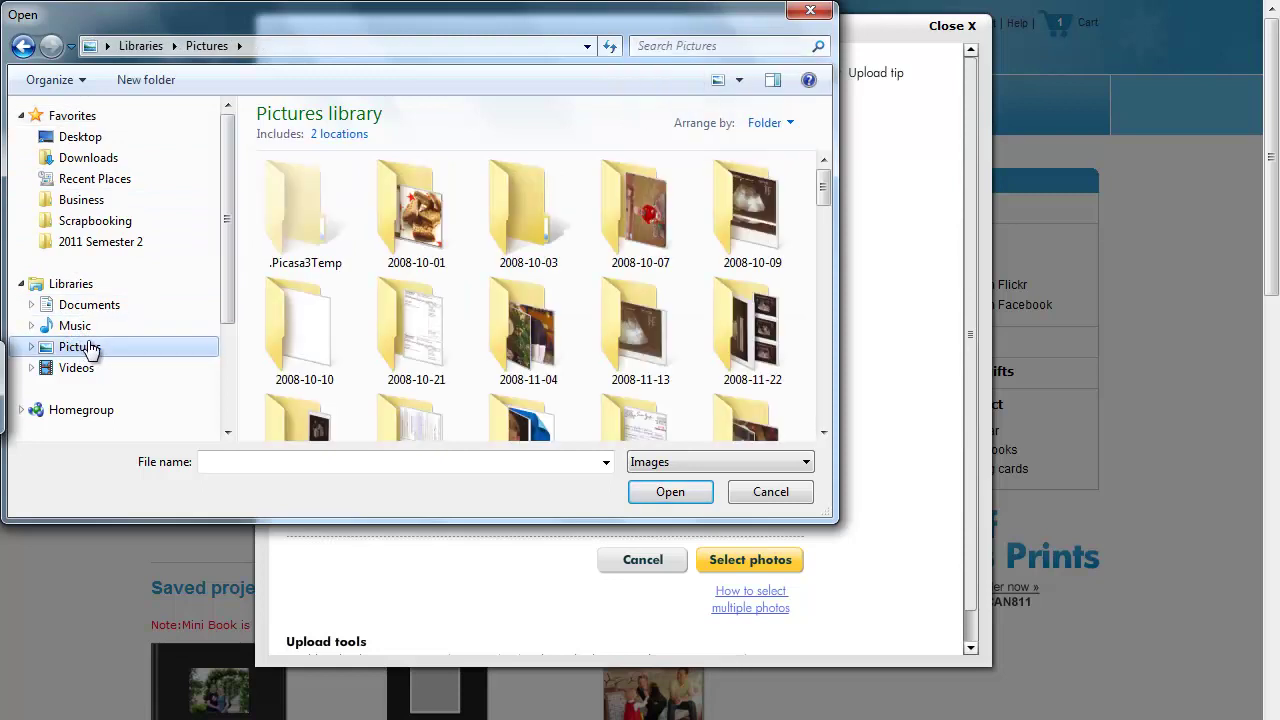
left_click(278, 461)
type("6")
key("BackSpace")
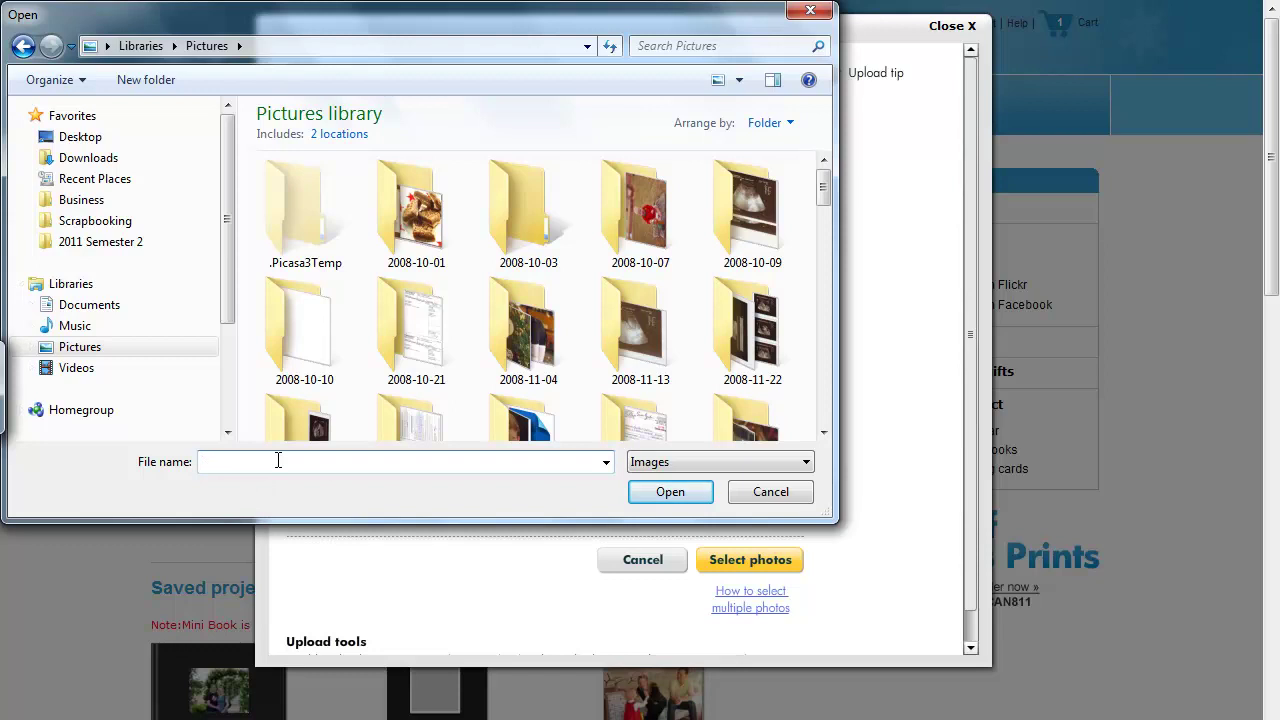
type("phil")
key("Down")
key("Return")
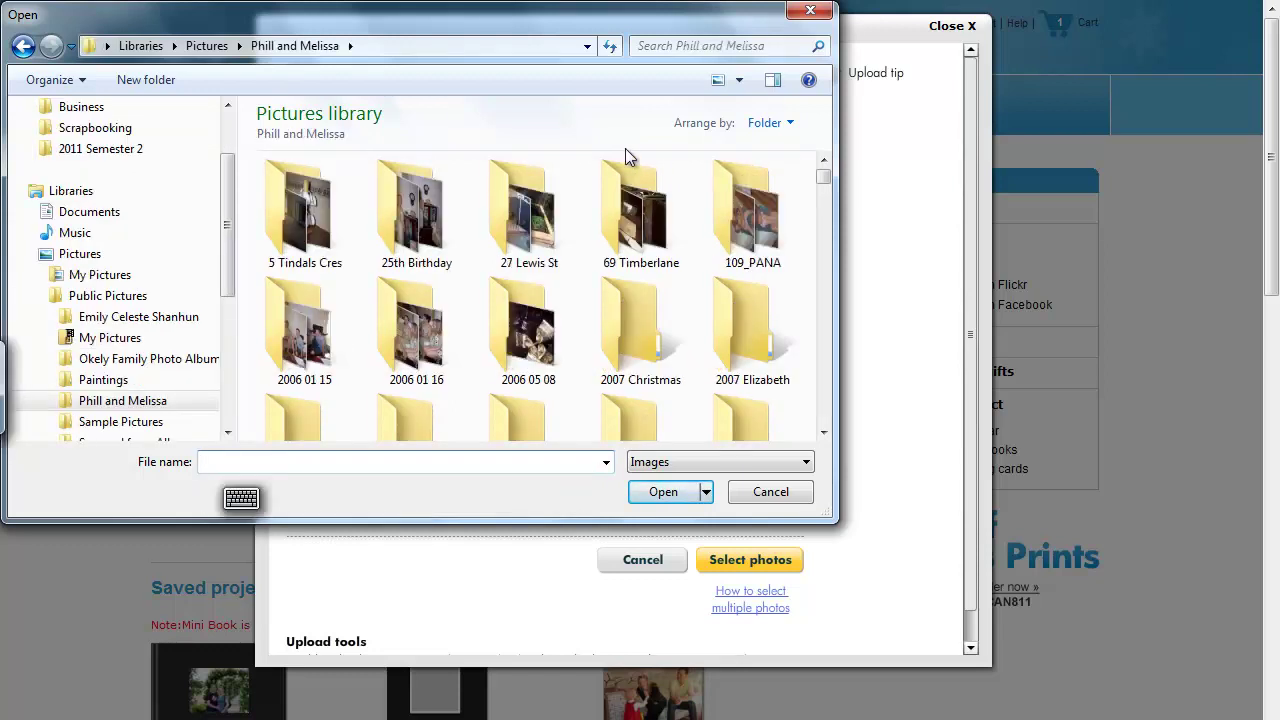
left_click(628, 190)
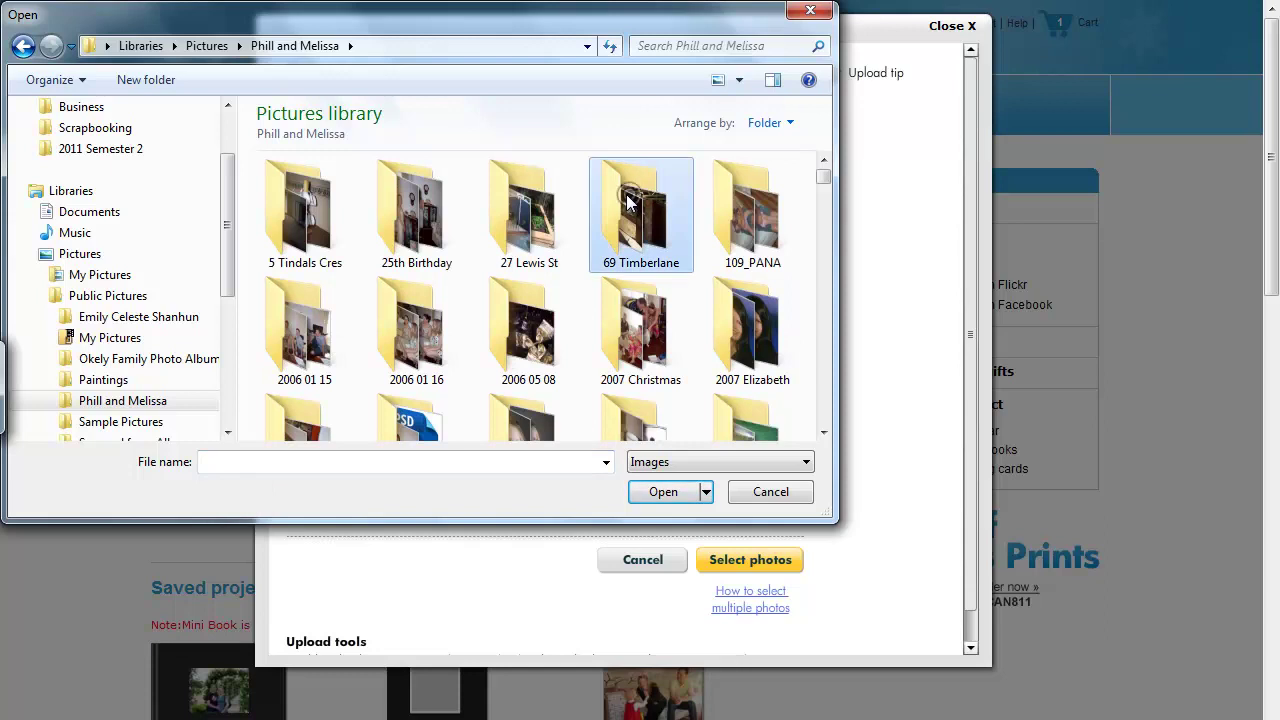
double_click(631, 215)
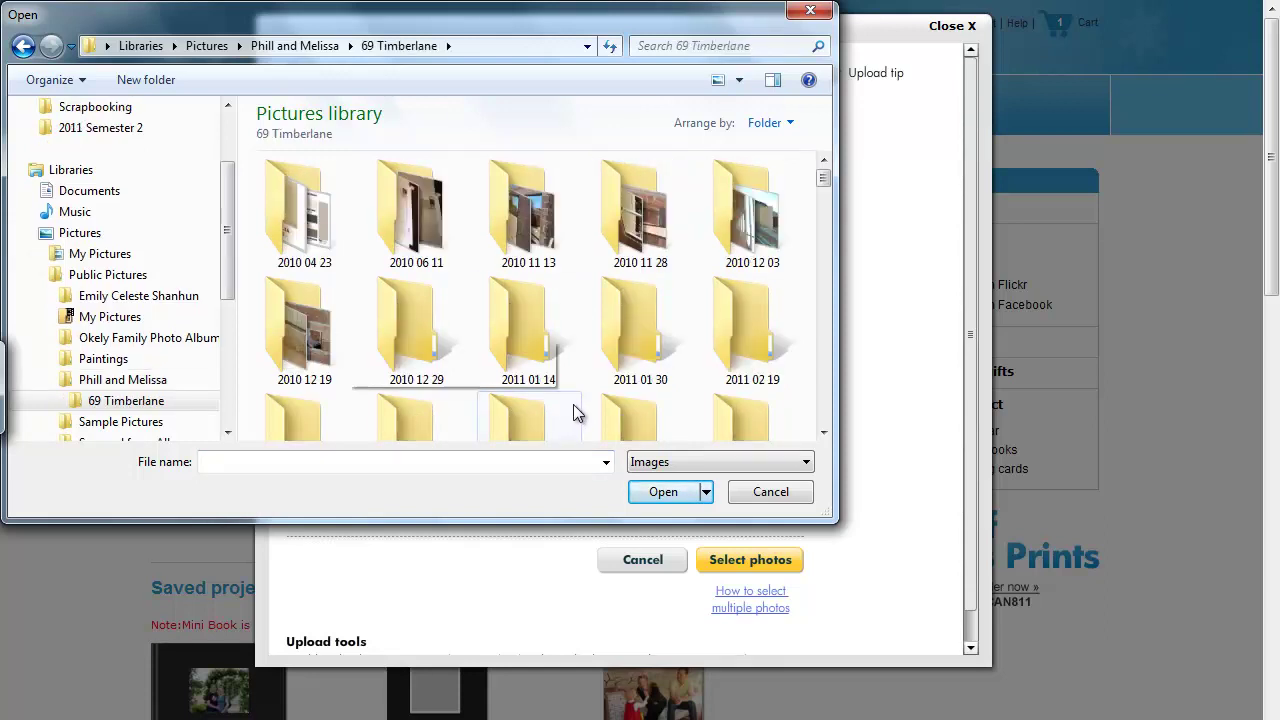
left_click_drag(825, 178, 824, 221)
- Select 000_0003.JPG through 100_1677.JPG and upload the nine photos
left_click(760, 294)
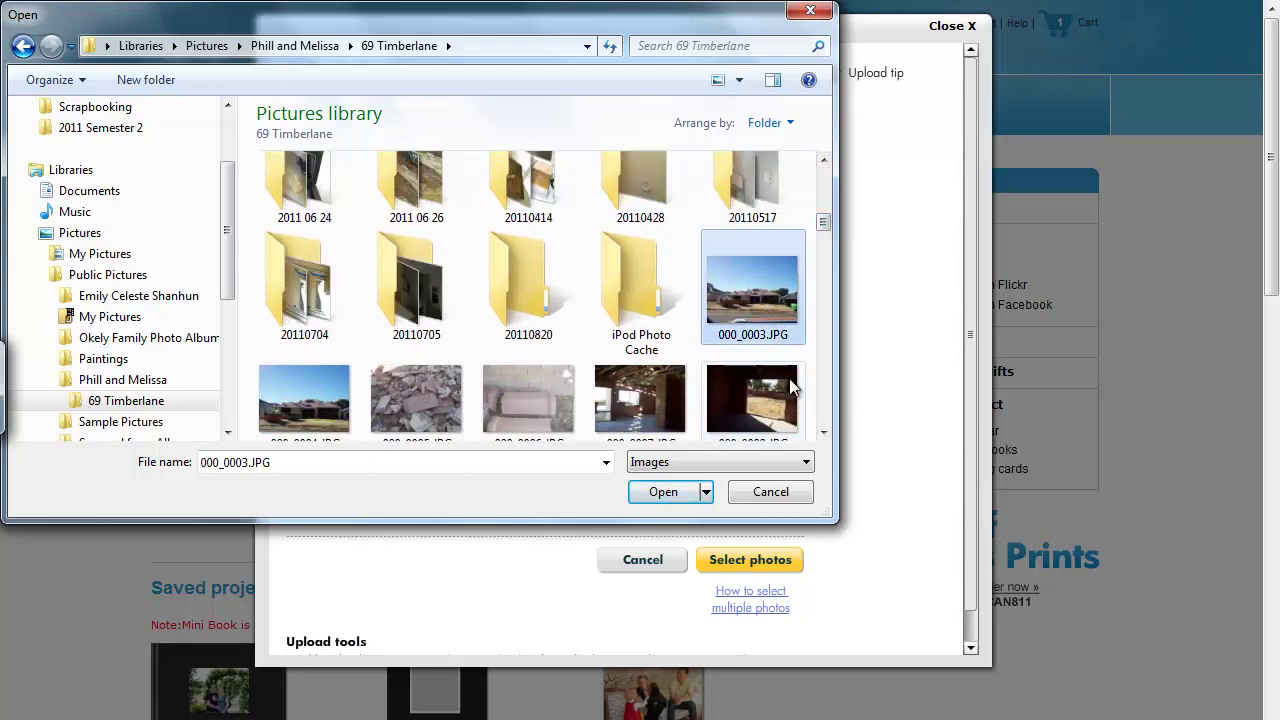
left_click(822, 369)
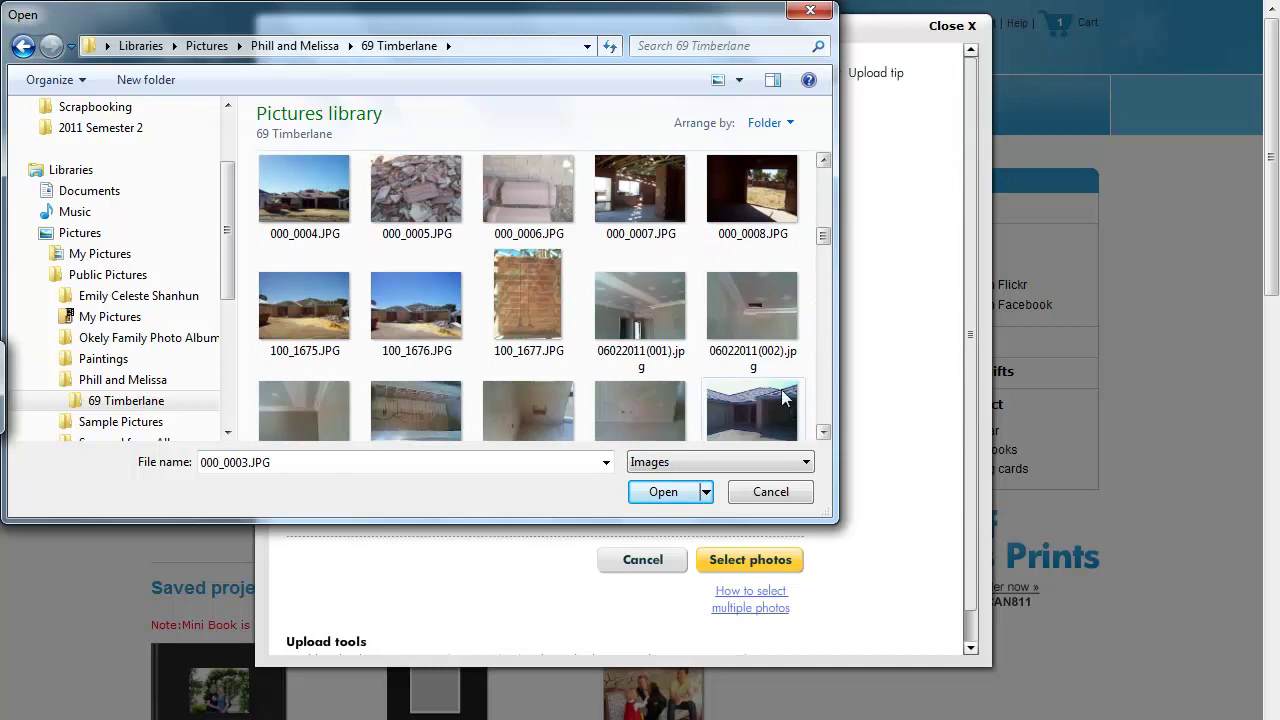
left_click(722, 415, "shift")
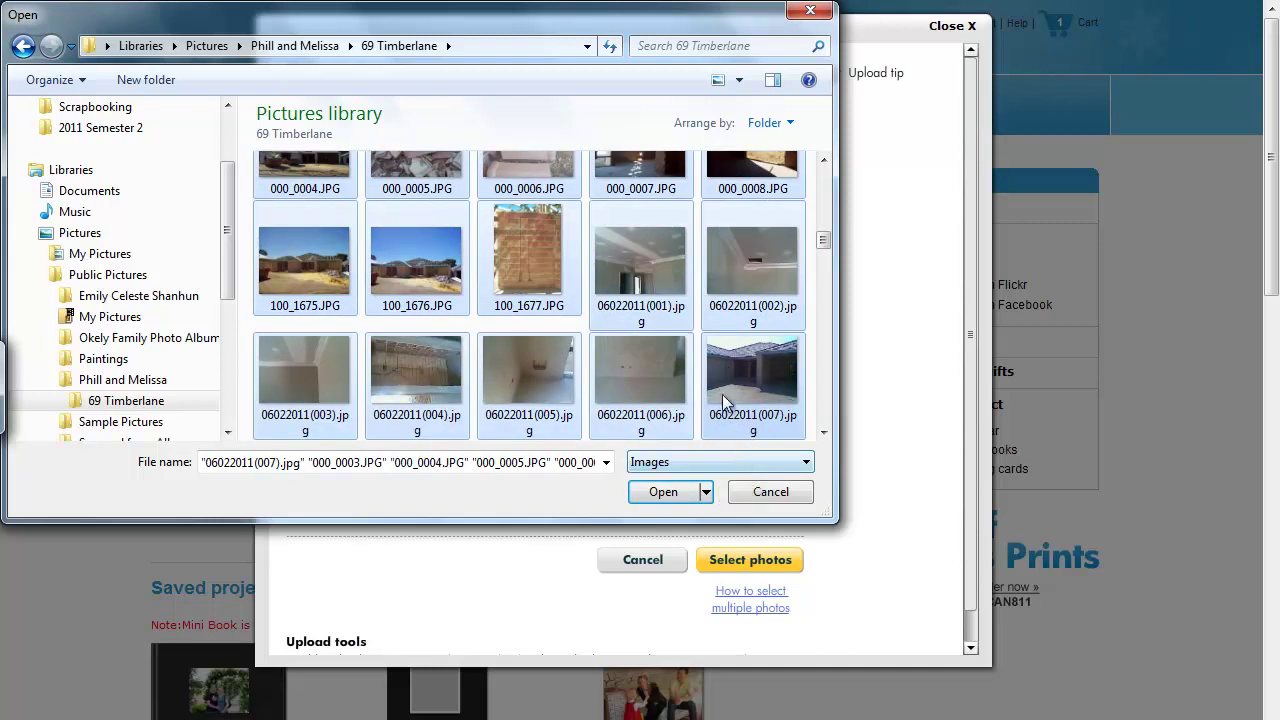
left_click(546, 278)
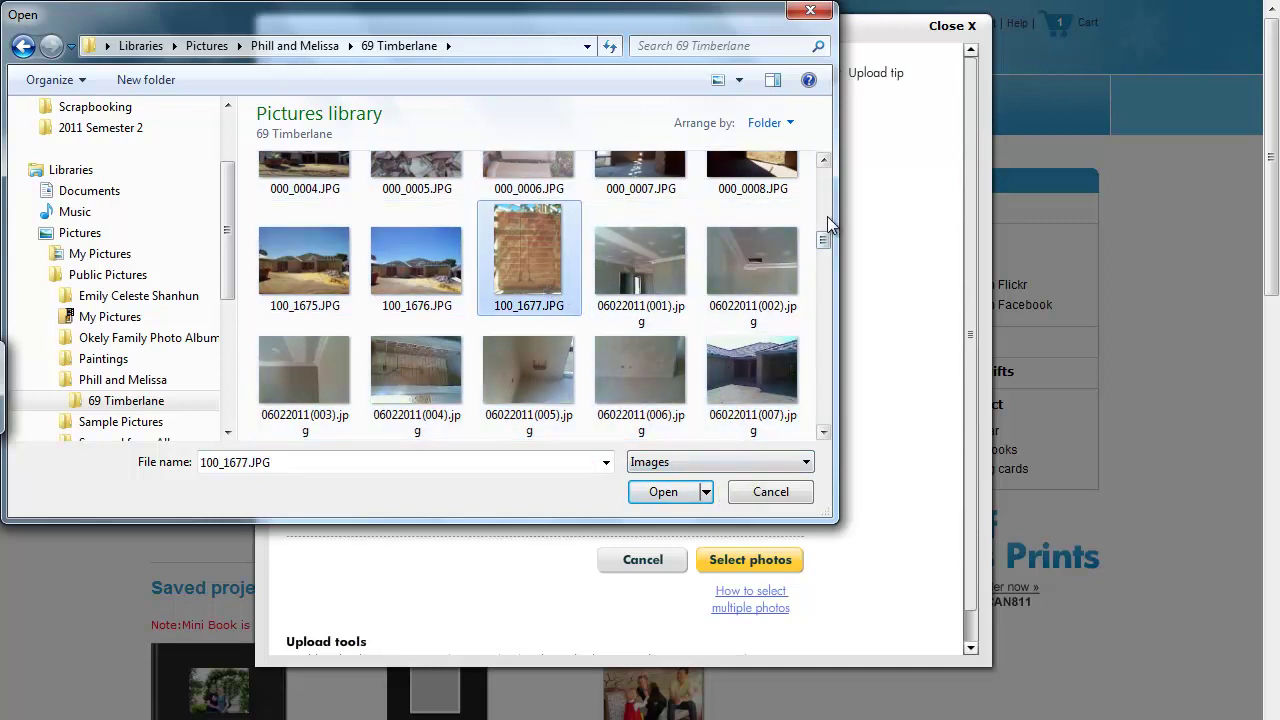
scroll(790, 270, "up", 2)
left_click(730, 228)
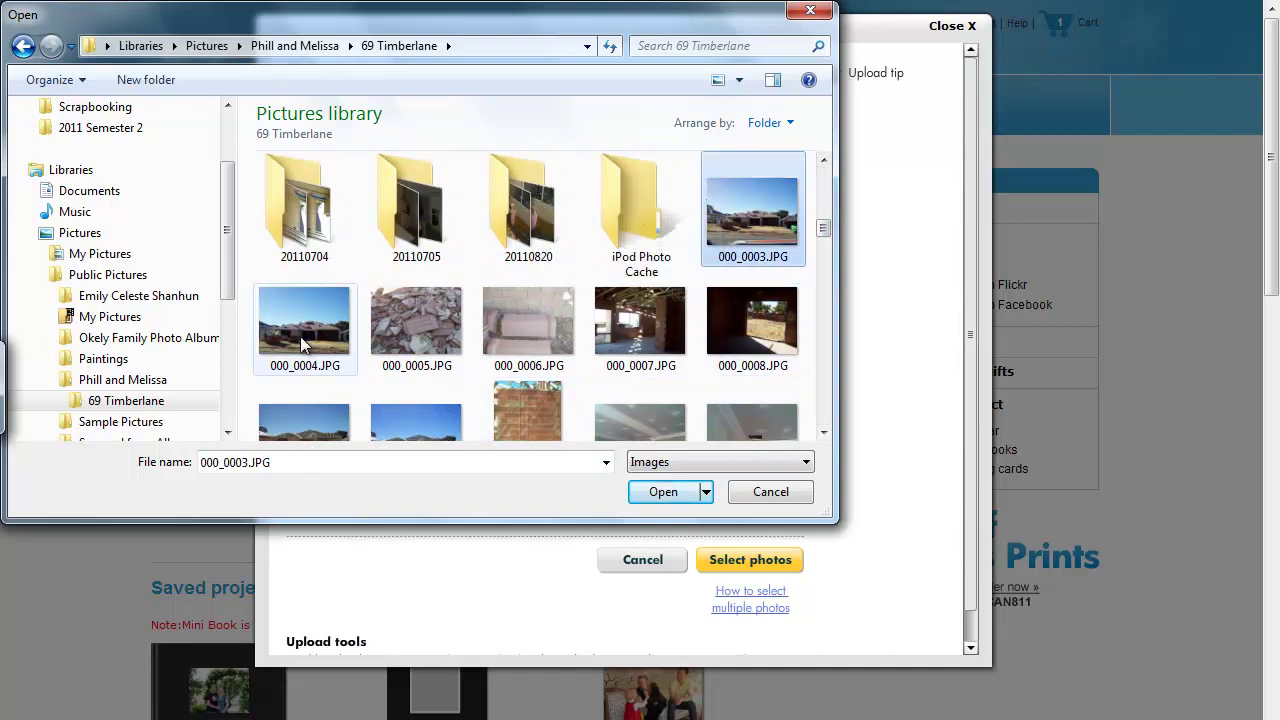
left_click(522, 420, "shift")
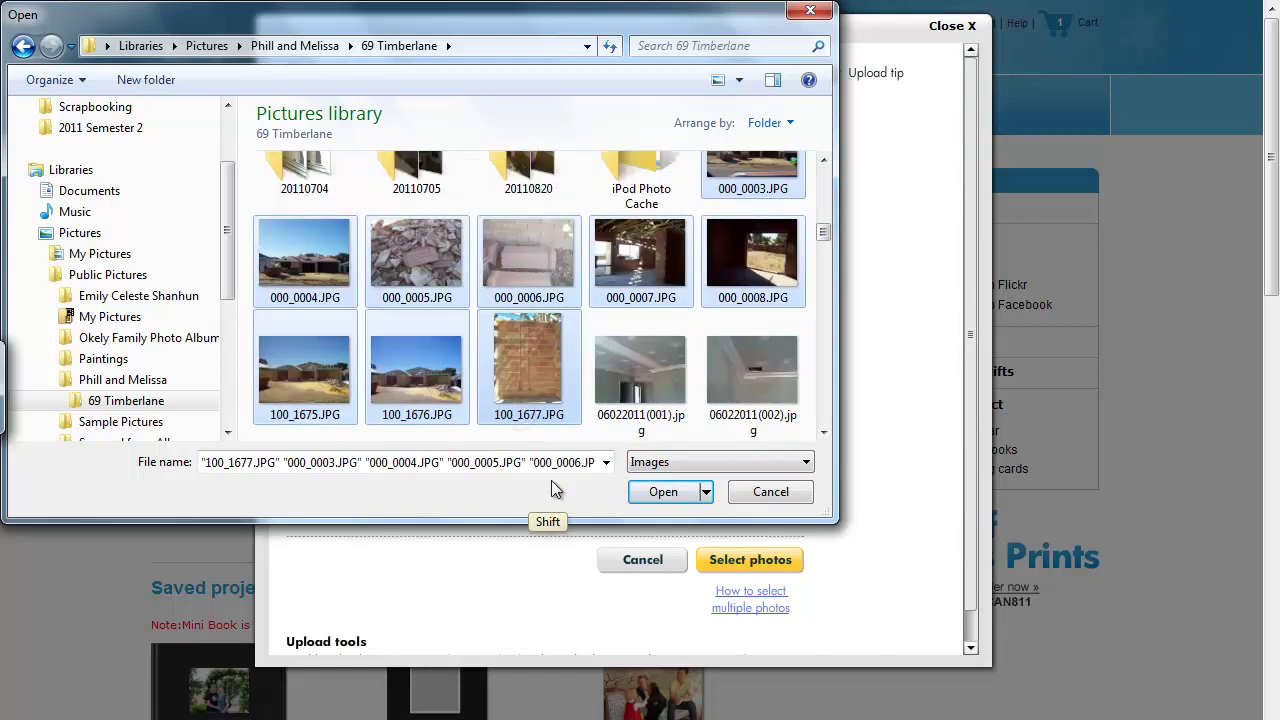
left_click(688, 498)
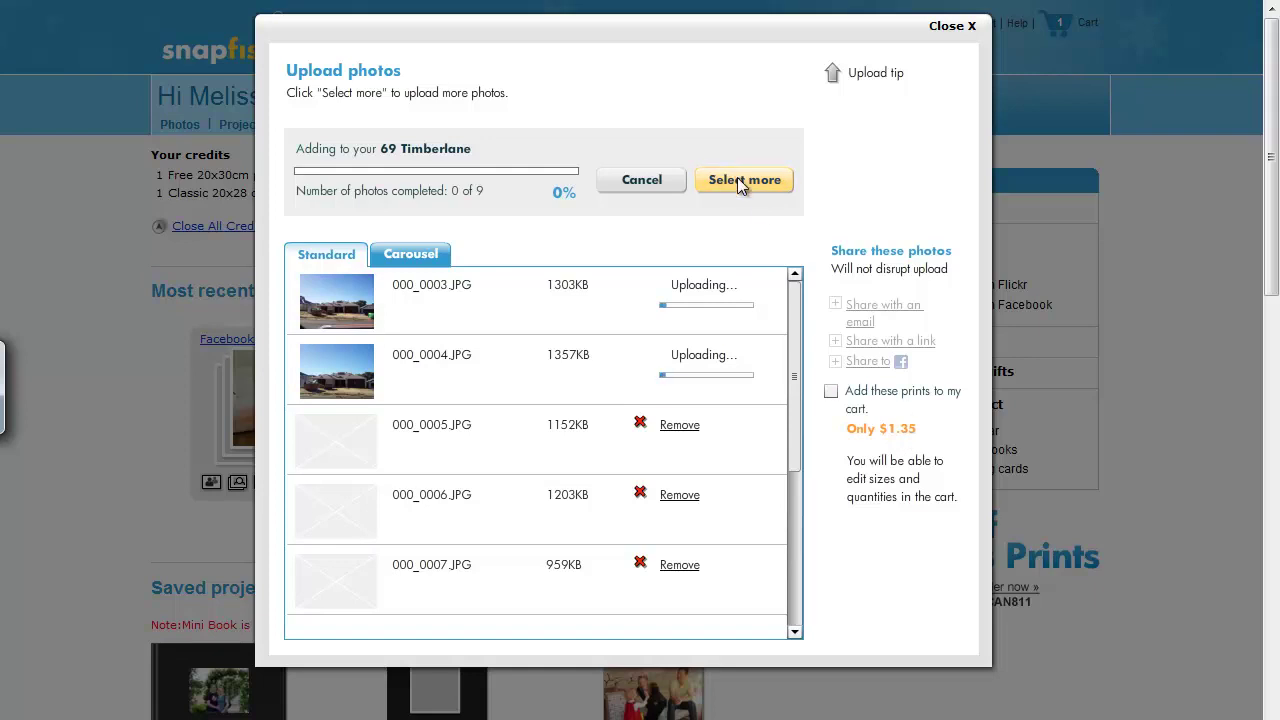
- Queue 20100423 Dale Alcock Central-03.JPG from the same folder as a tenth photo
left_click(740, 179)
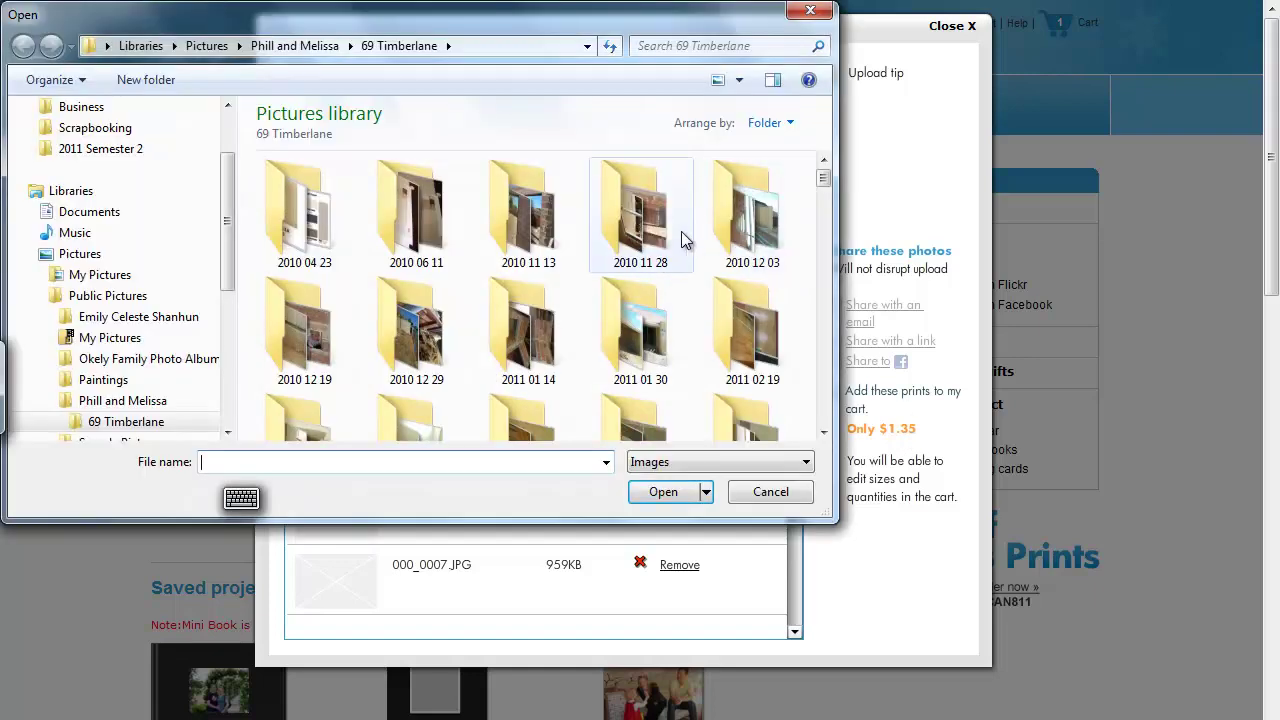
left_click_drag(823, 177, 829, 254)
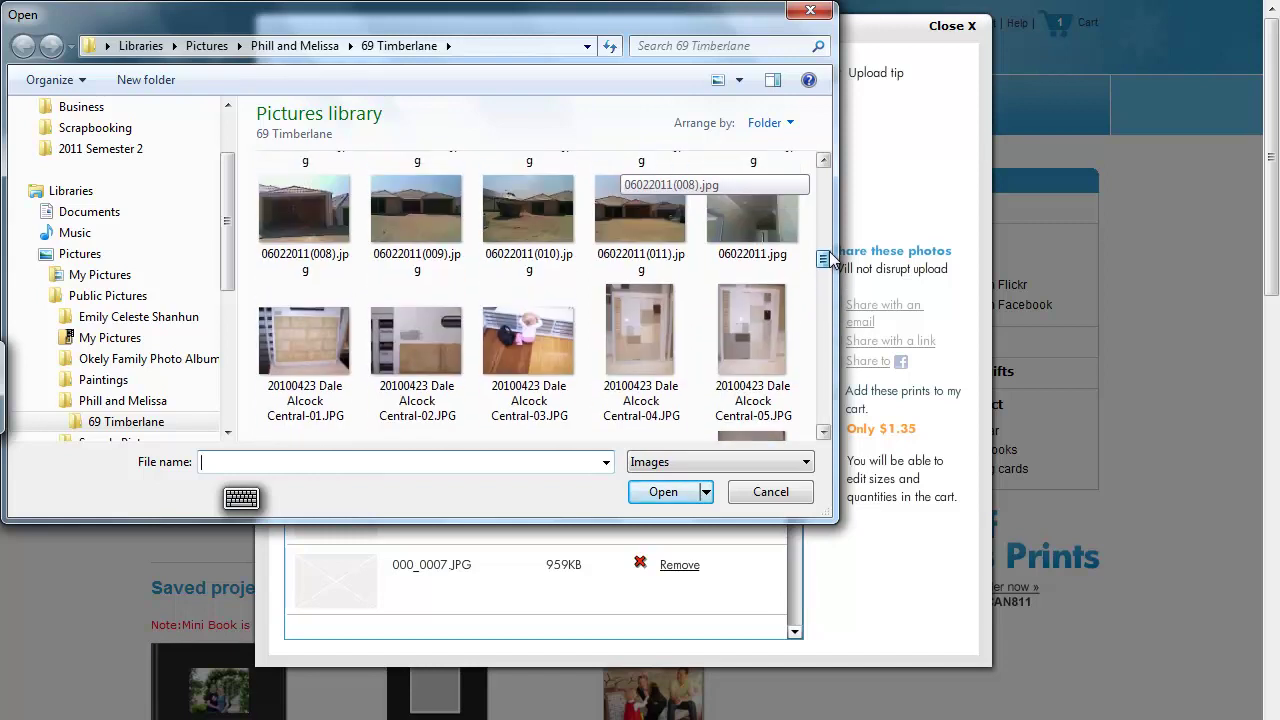
left_click(542, 337)
left_click(684, 500)
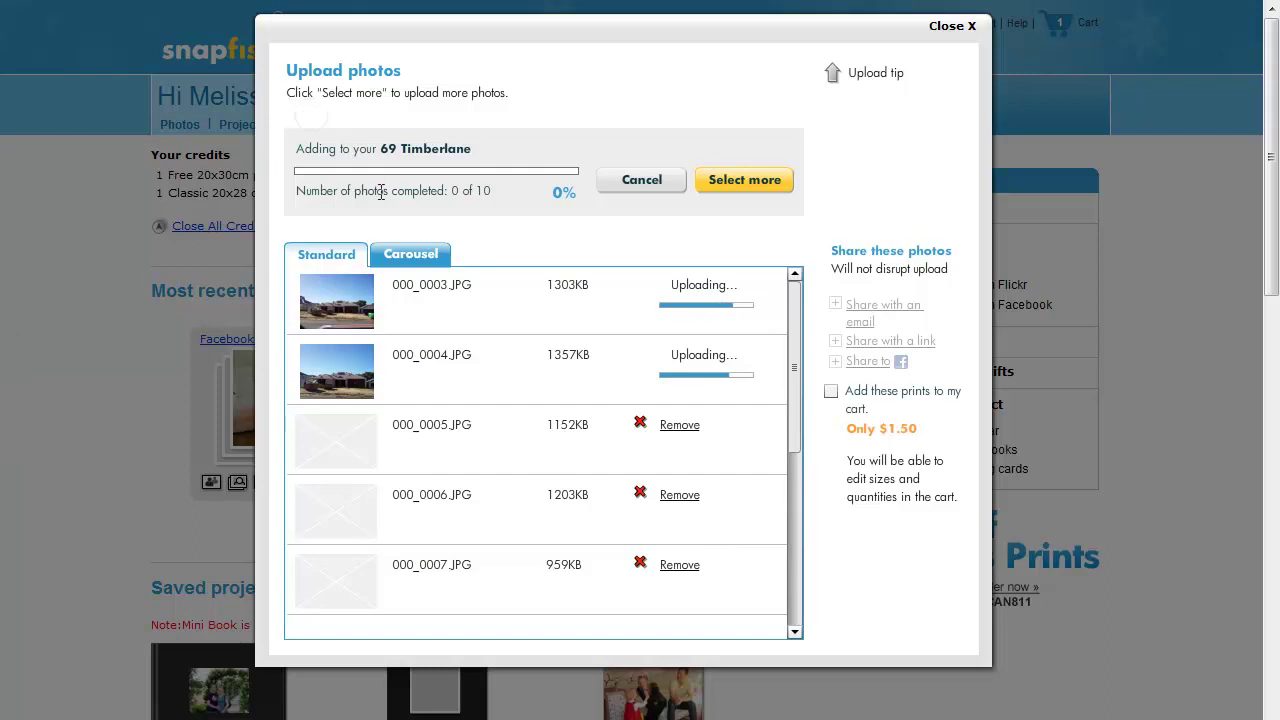
- Check the uploads in Carousel view, return to Standard, and wait for all ten photos to finish
left_click(413, 262)
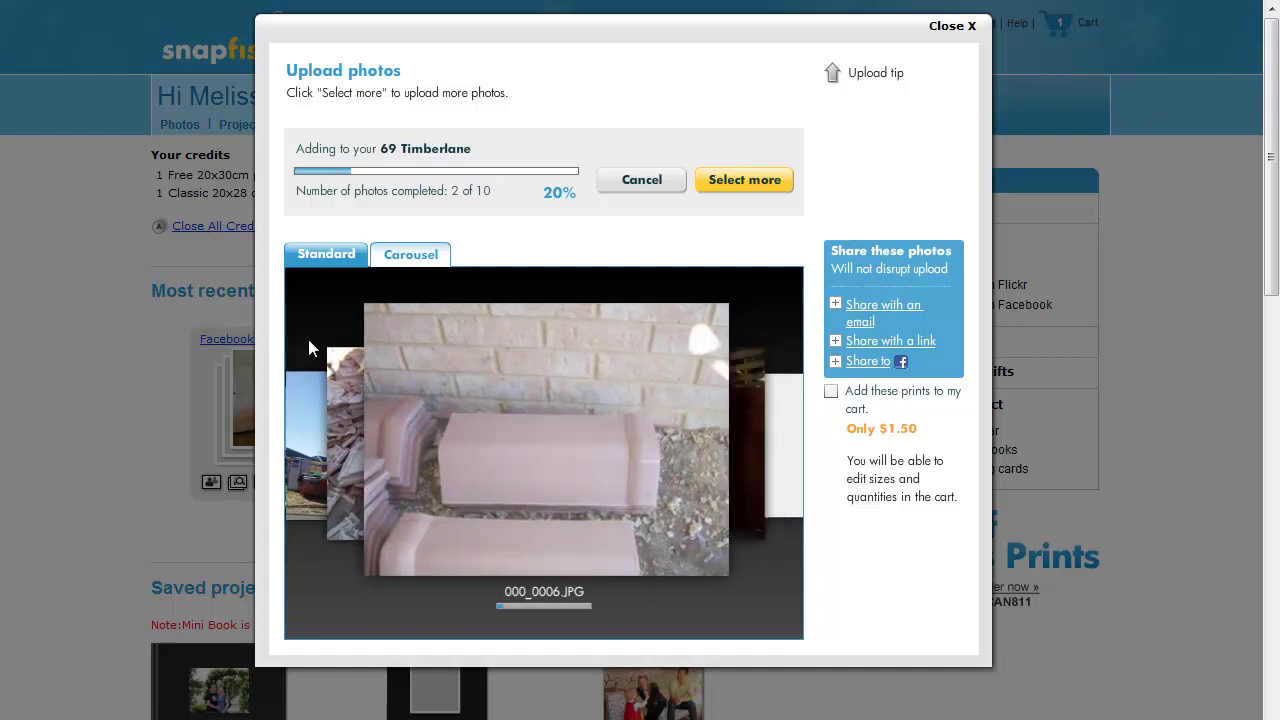
left_click(338, 259)
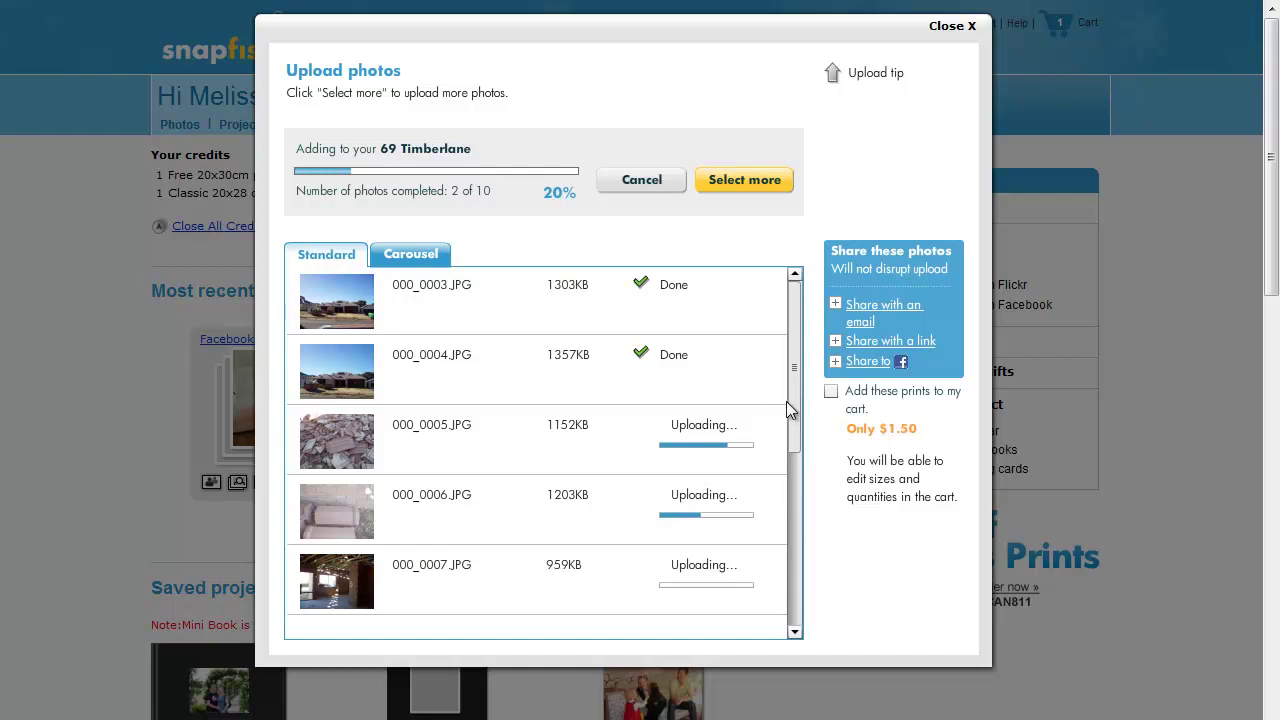
left_click_drag(795, 420, 784, 346)
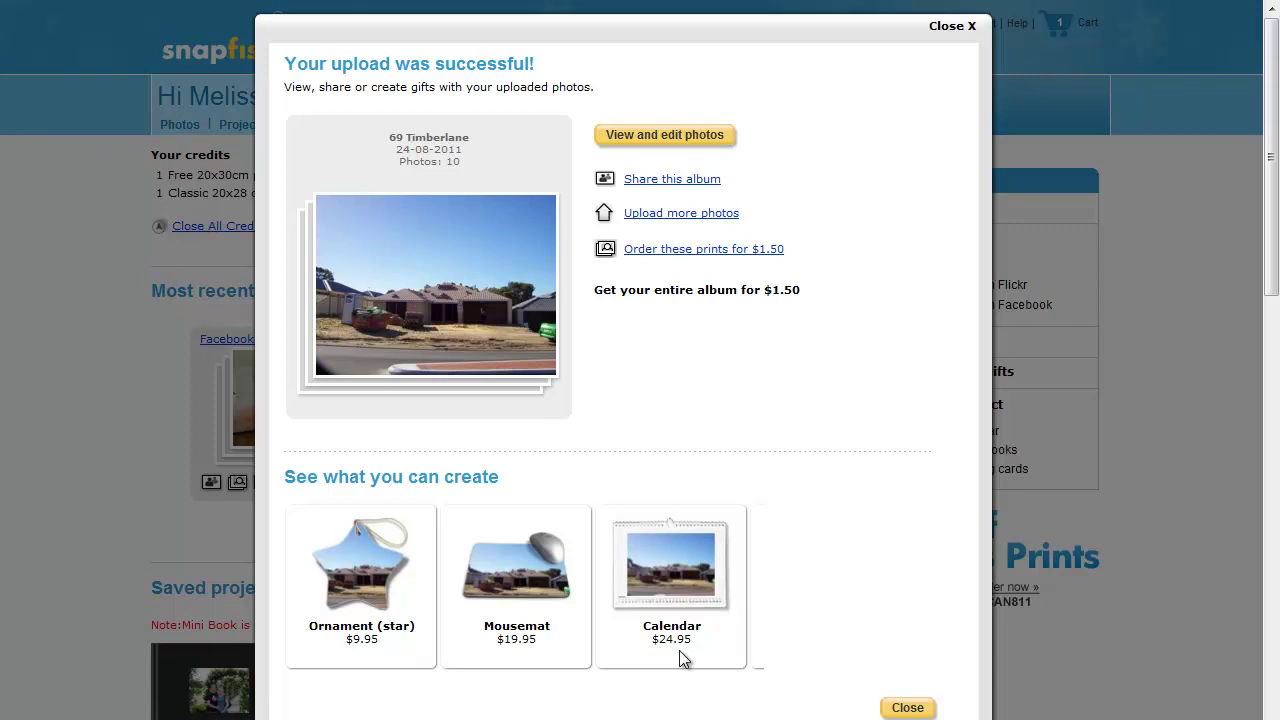
- Return home and start a 20x20 cm custom cover photo book
left_click(907, 708)
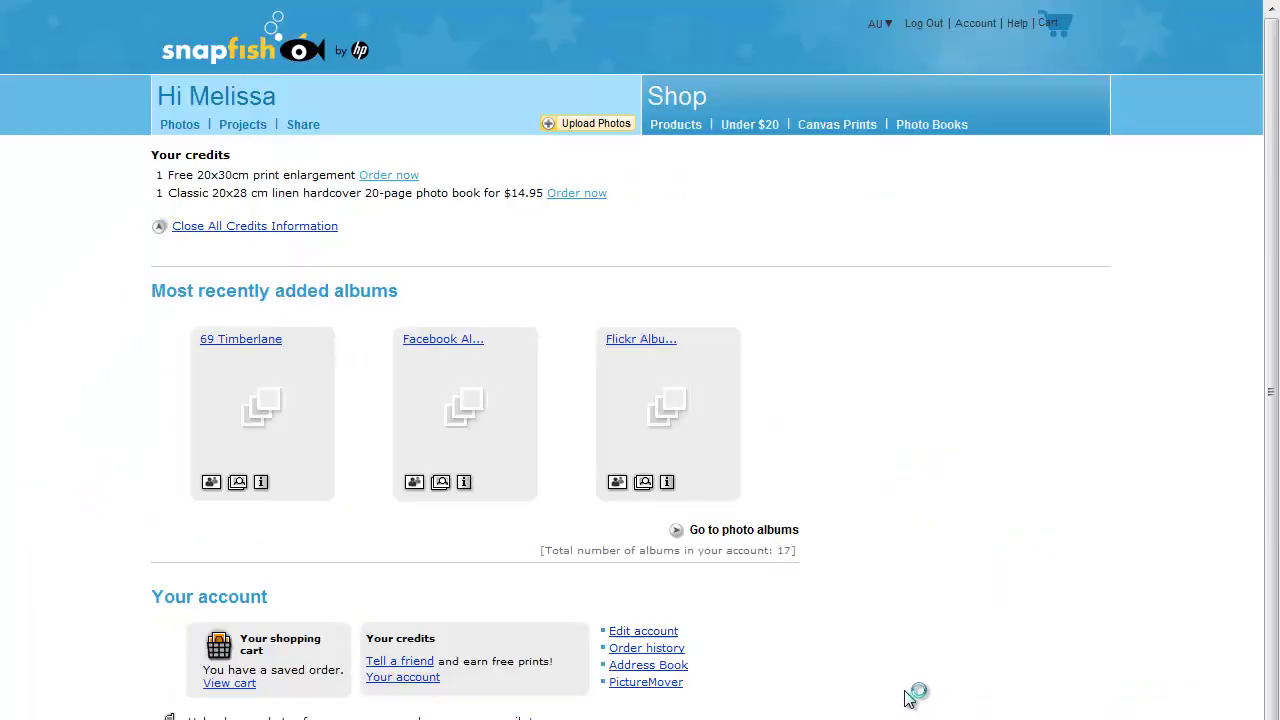
mouse_move(245, 126)
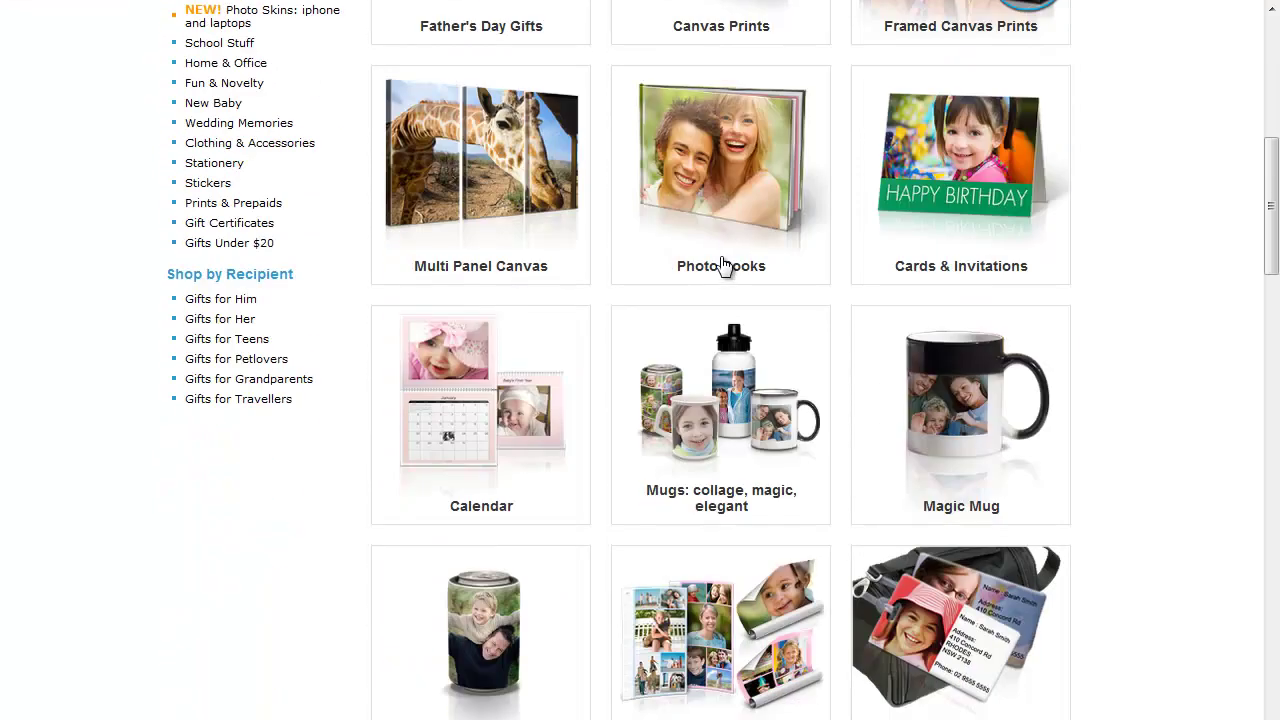
left_click(725, 268)
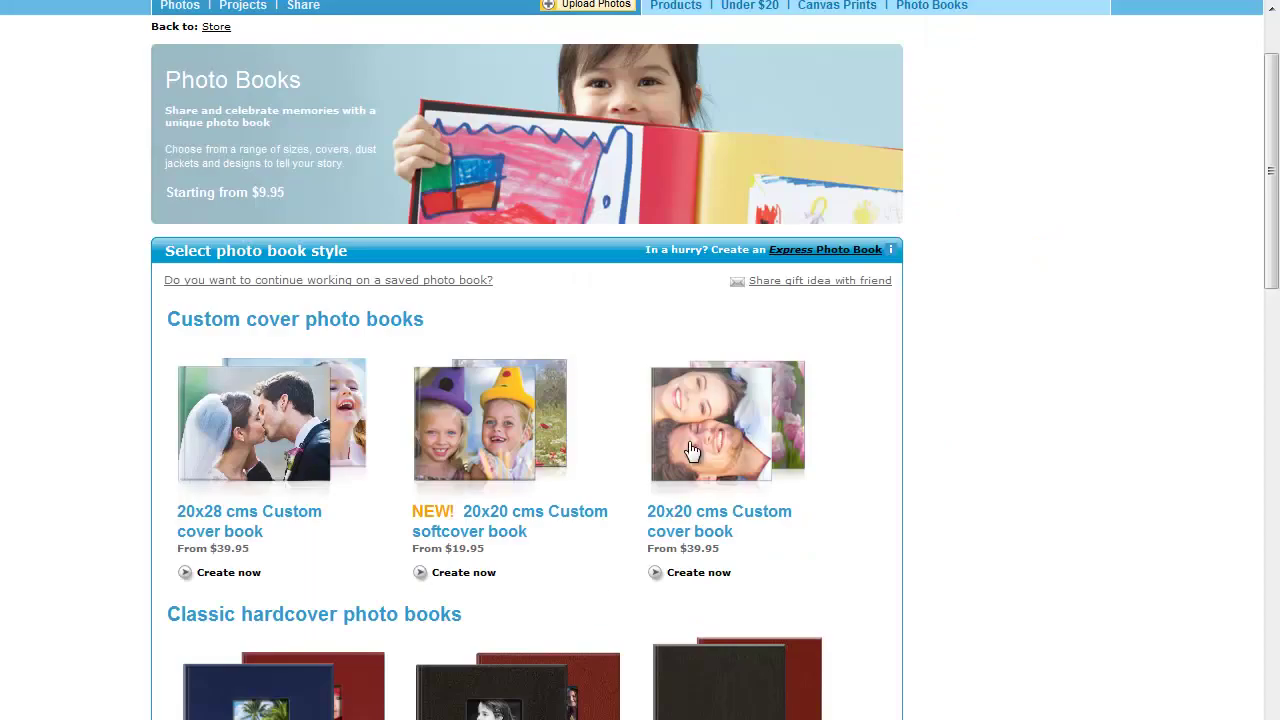
left_click(694, 576)
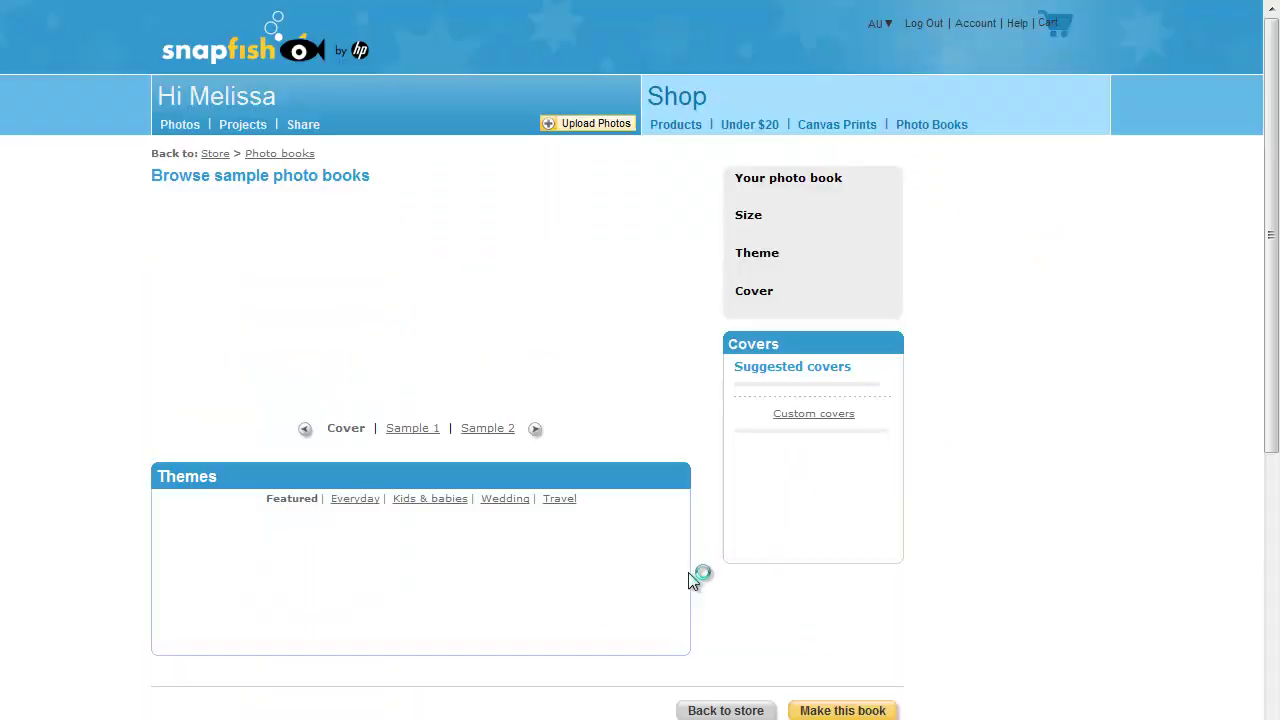
- Compare the Playful hearts and Brights themes, then choose Confetti with the full photo cover
left_click(440, 499)
left_click(300, 499)
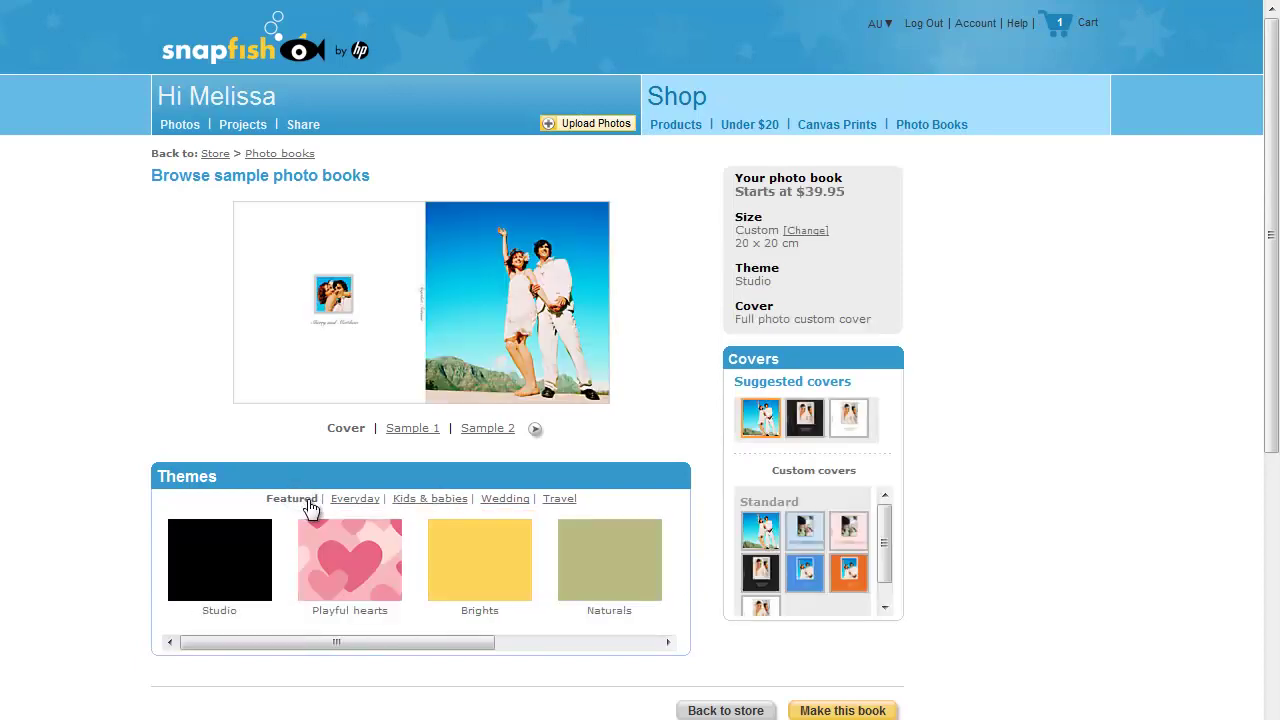
left_click(398, 603)
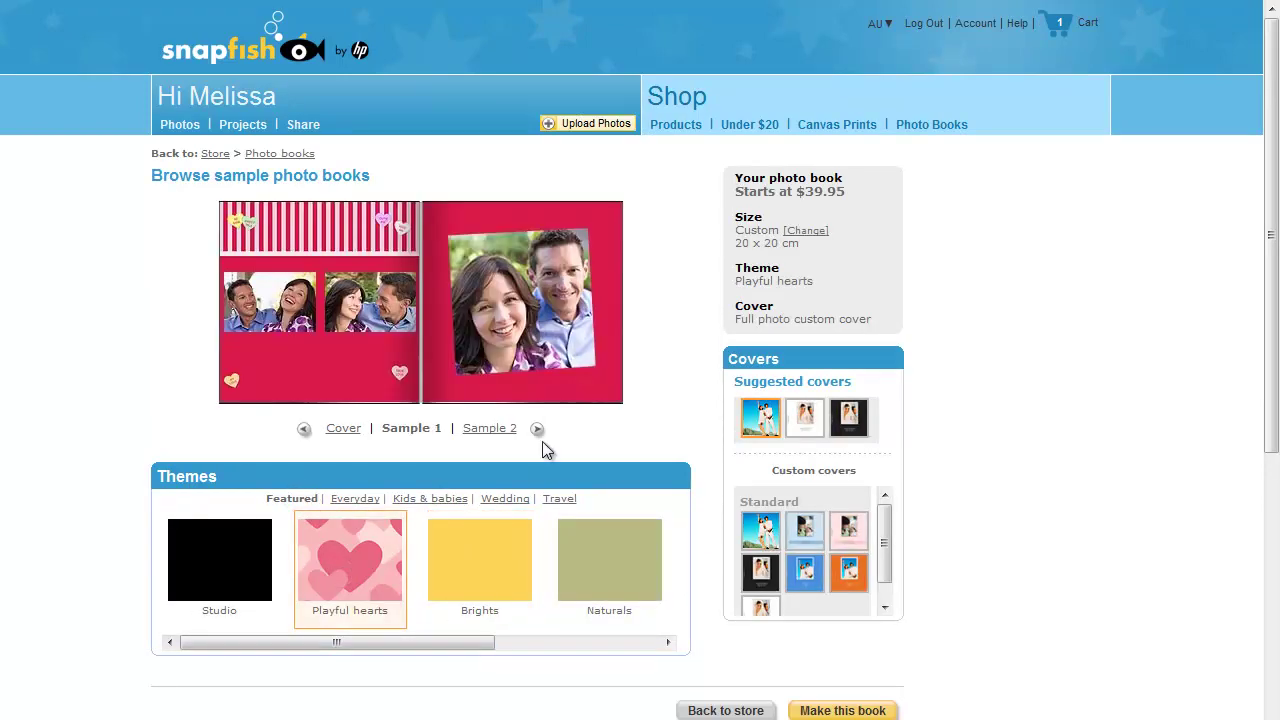
left_click(499, 430)
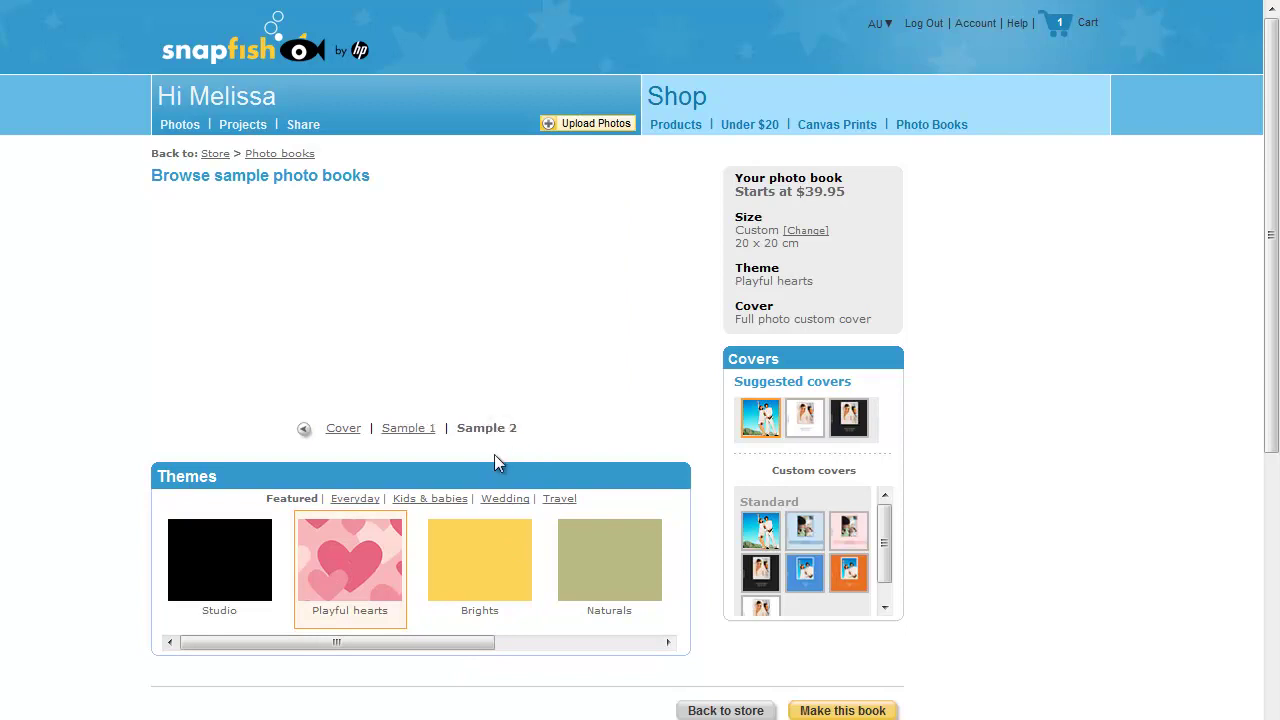
left_click(463, 548)
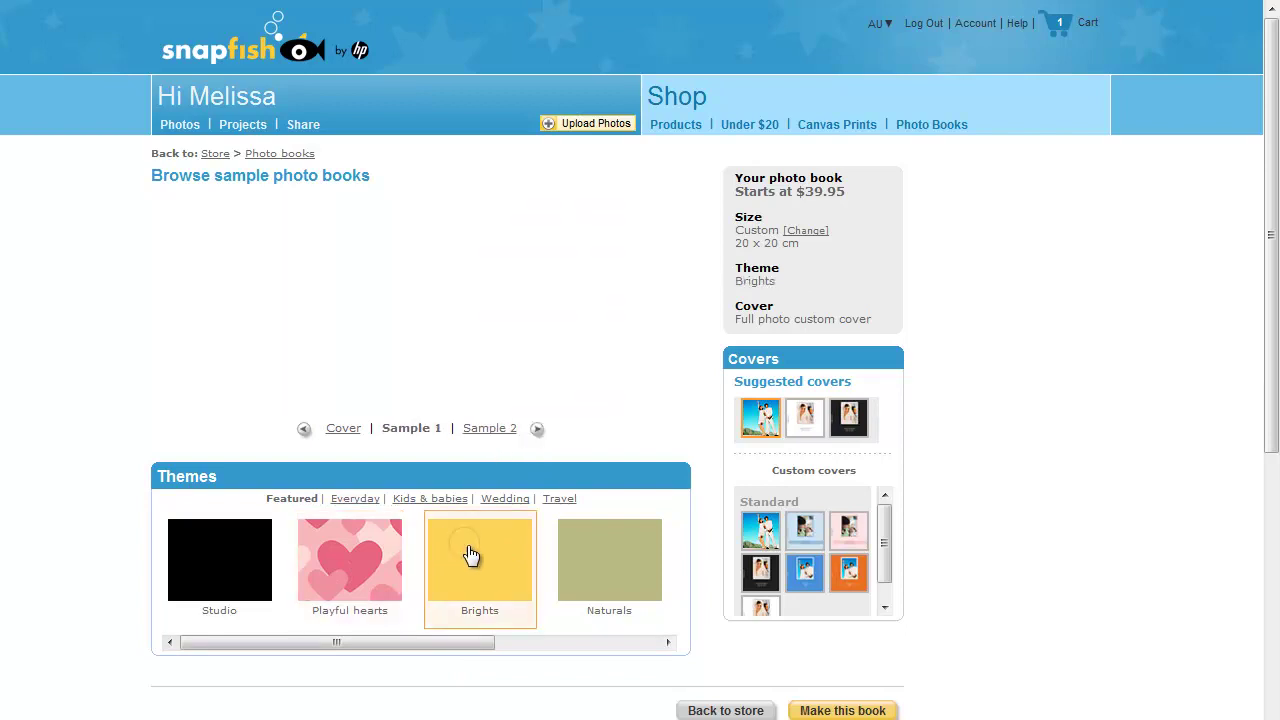
left_click(497, 430)
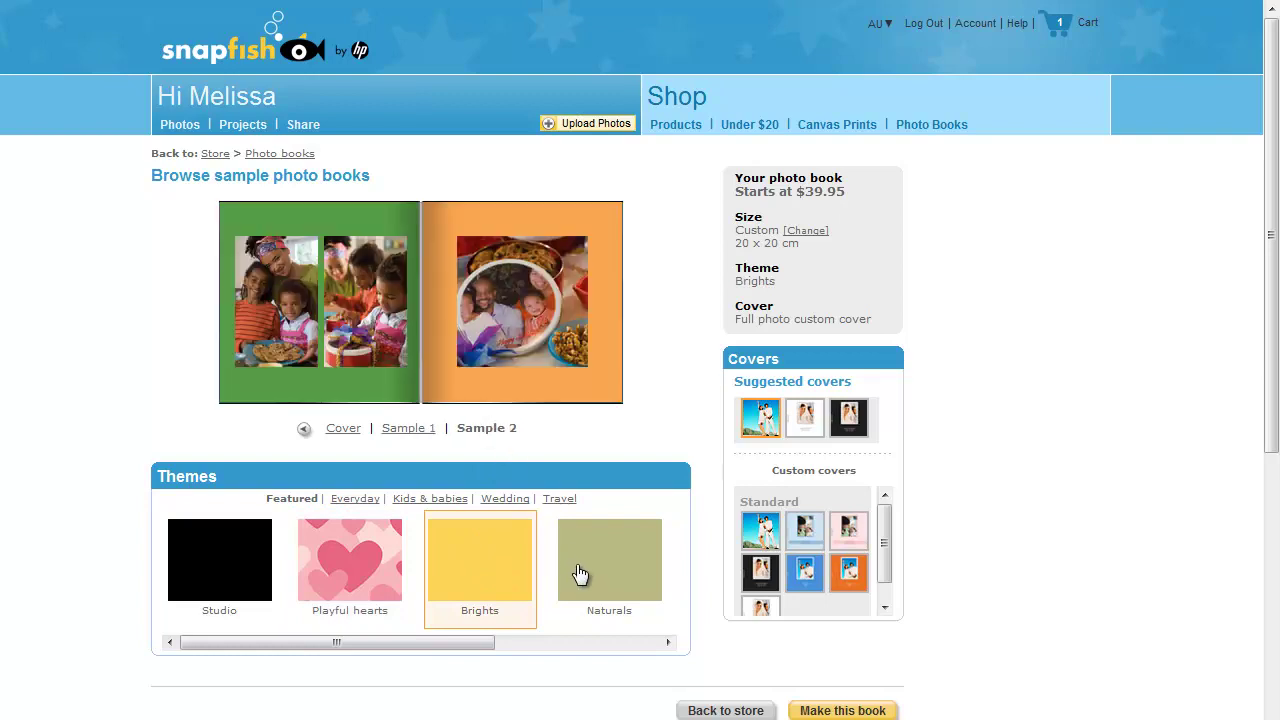
left_click(425, 500)
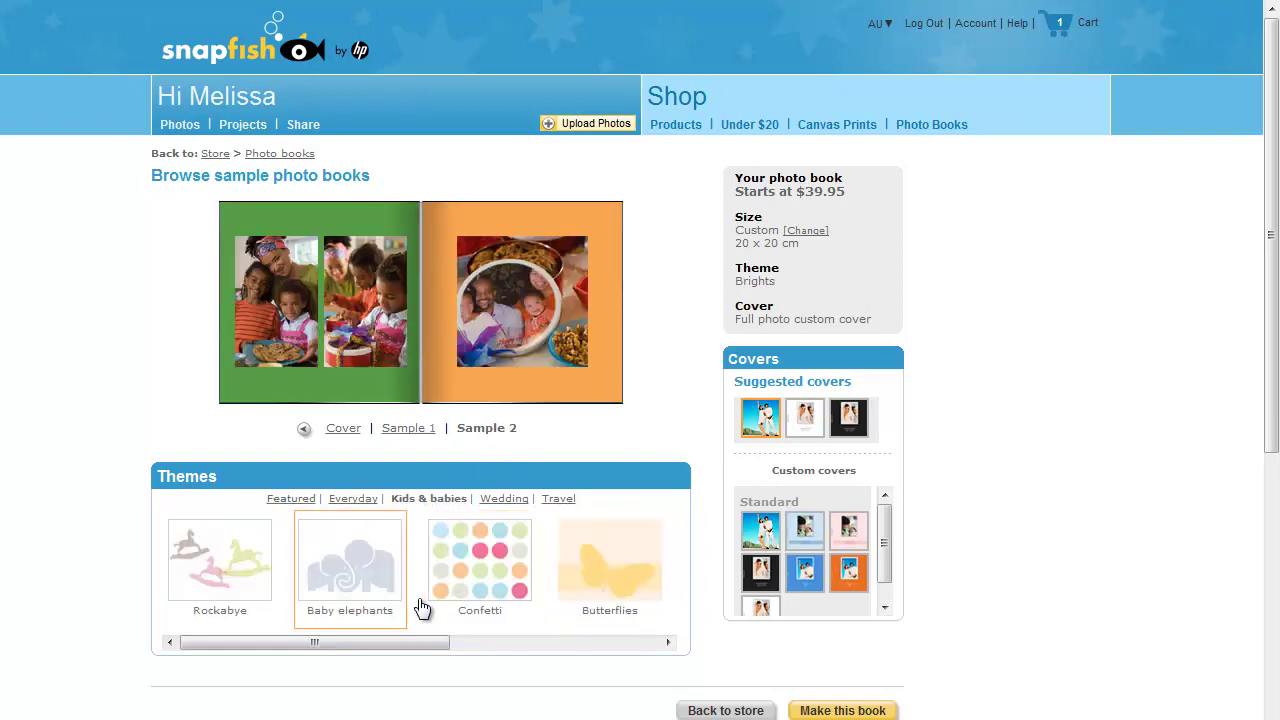
left_click(497, 592)
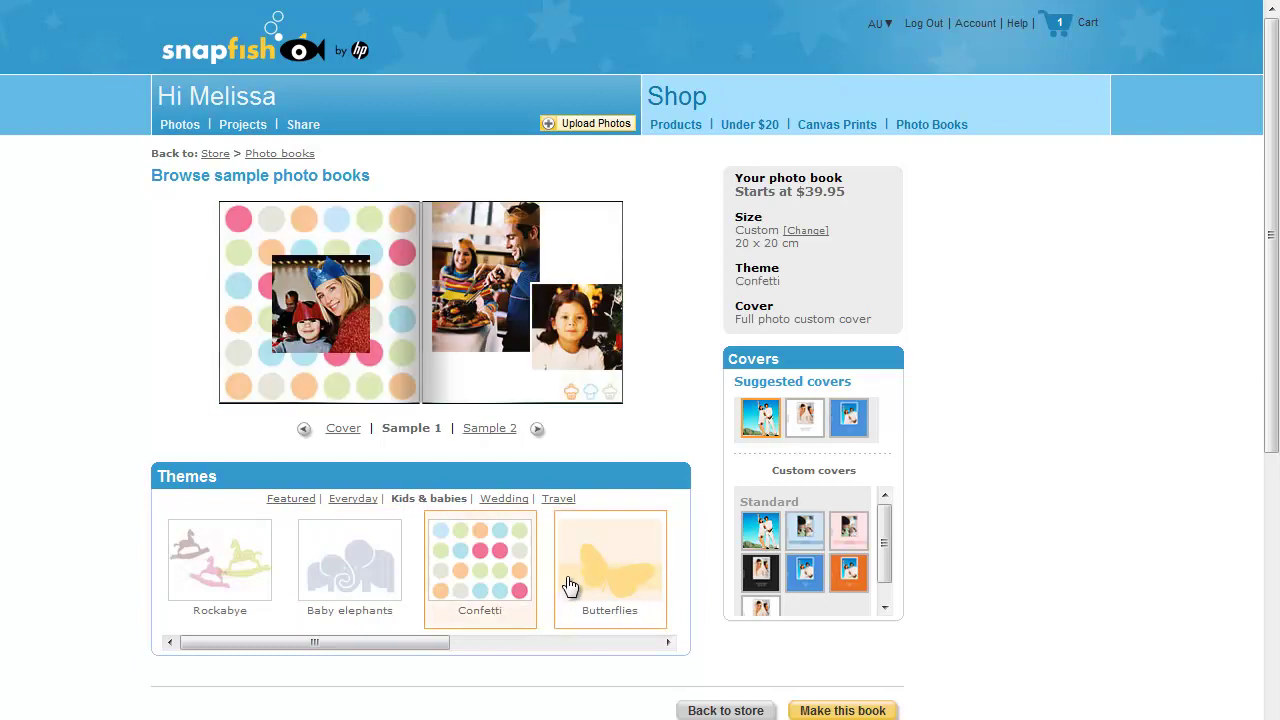
mouse_move(762, 582)
left_click(761, 531)
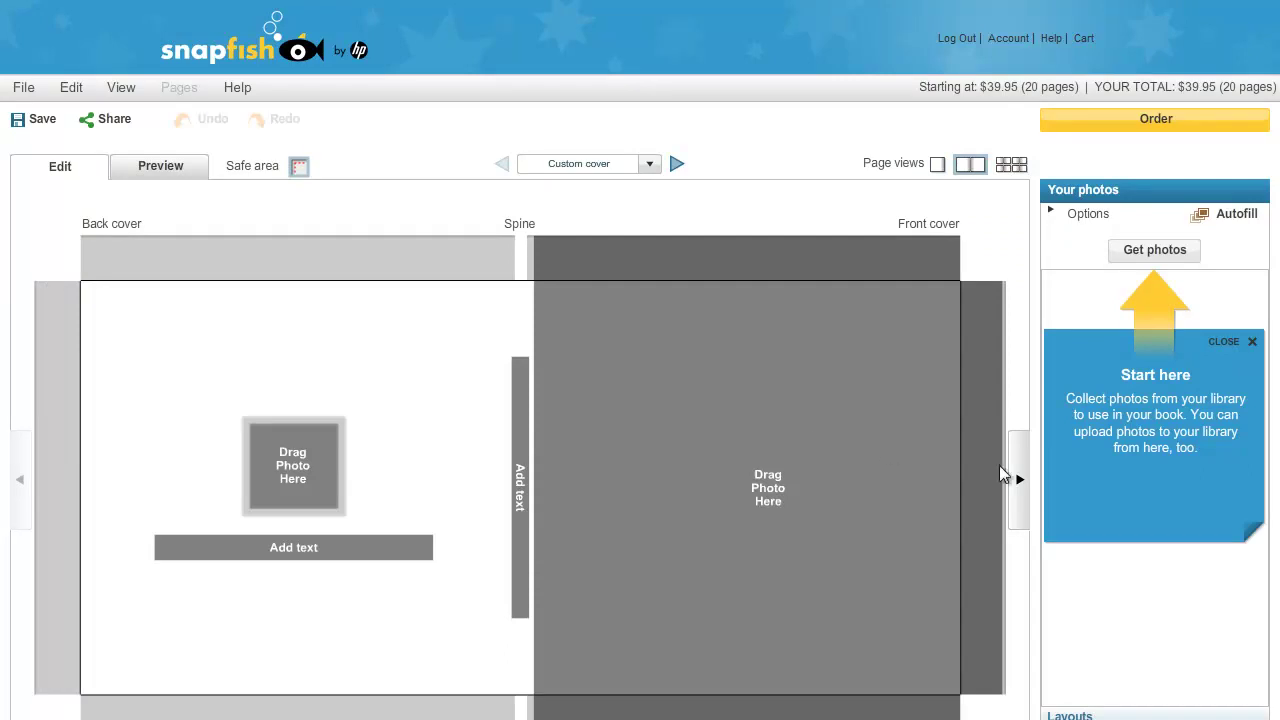
- Add all 164 photos from the Picasa Upload album to the book's selected photos
left_click(1157, 252)
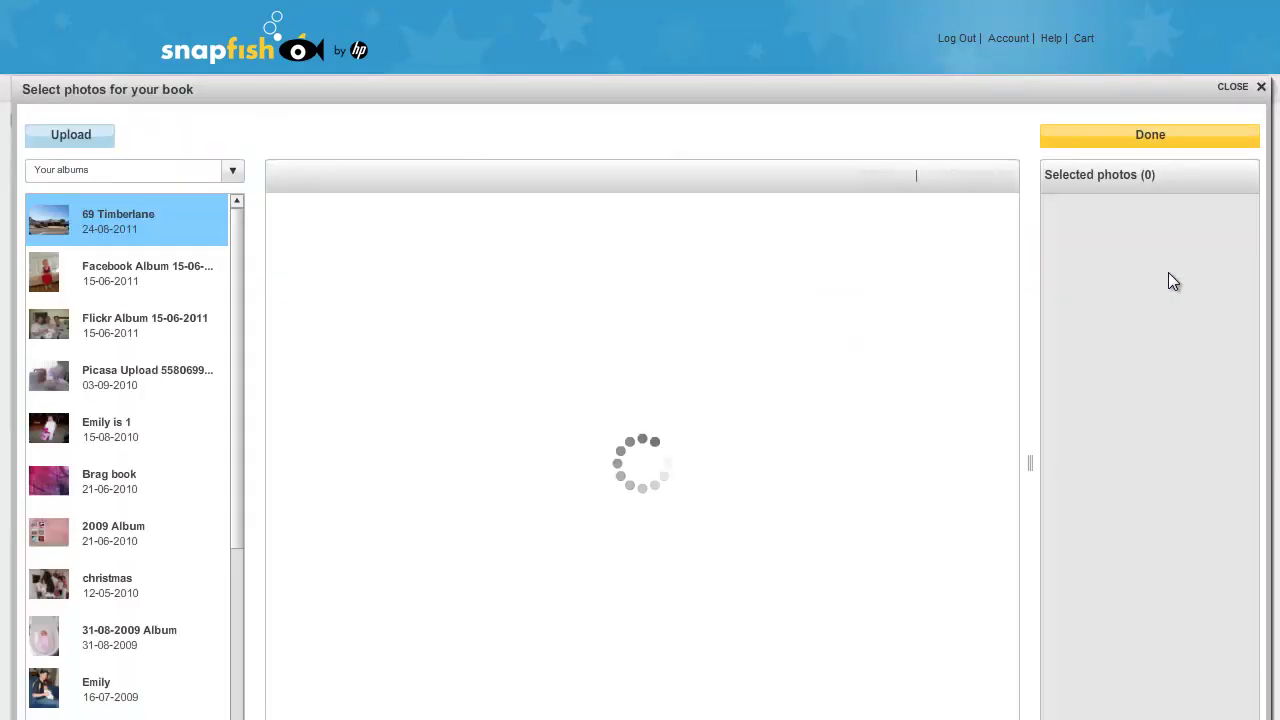
left_click(104, 372)
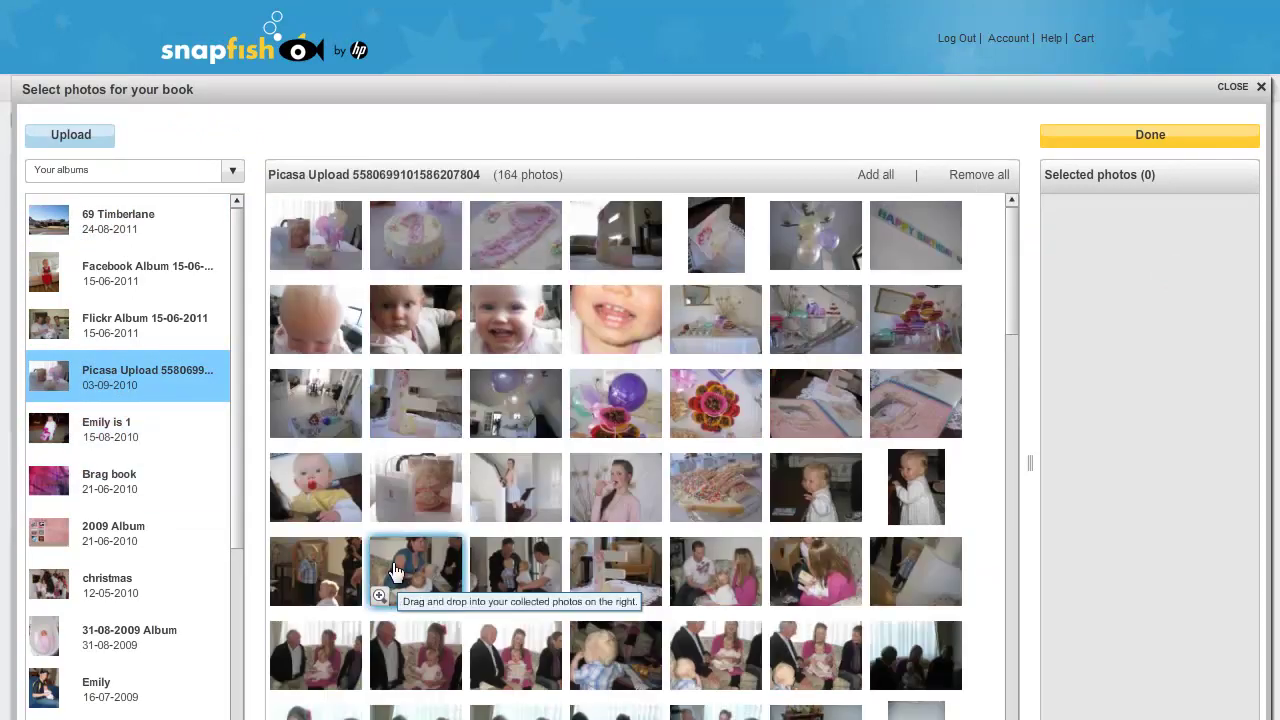
left_click(881, 174)
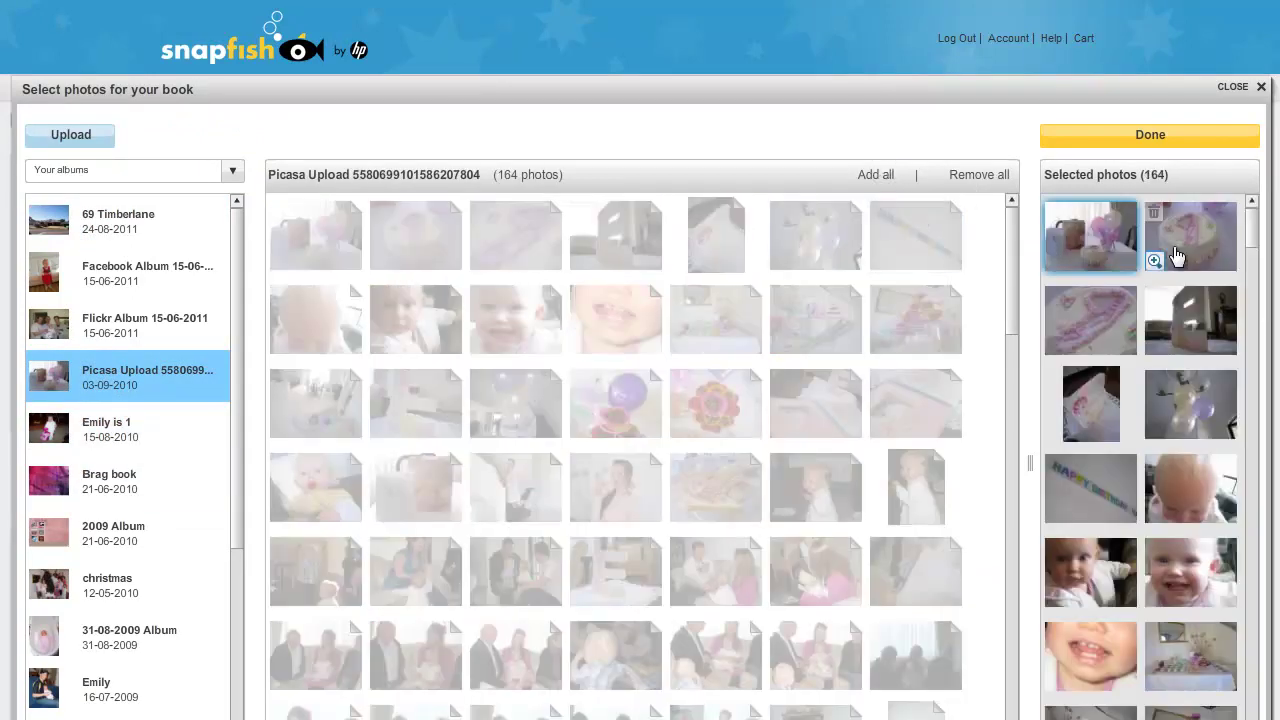
- Bring the selected photos into the book and accept autofilling its pages and covers
left_click(1163, 142)
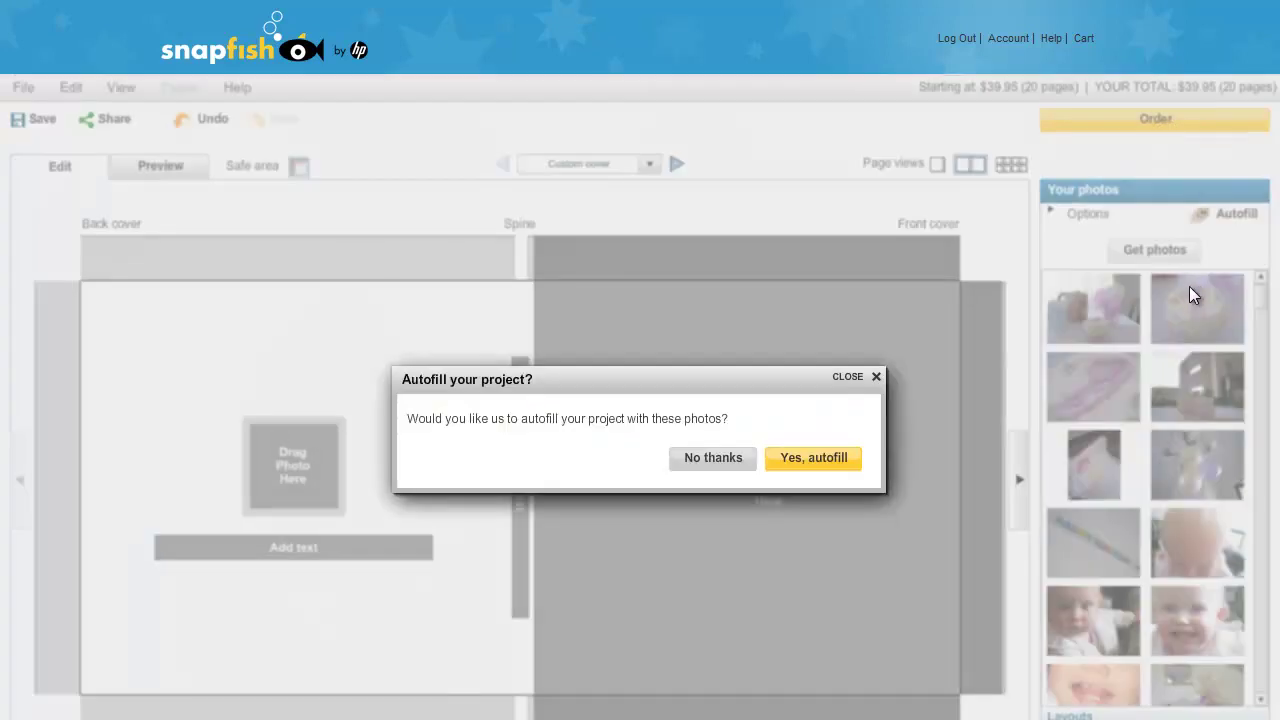
left_click(817, 469)
left_click(829, 468)
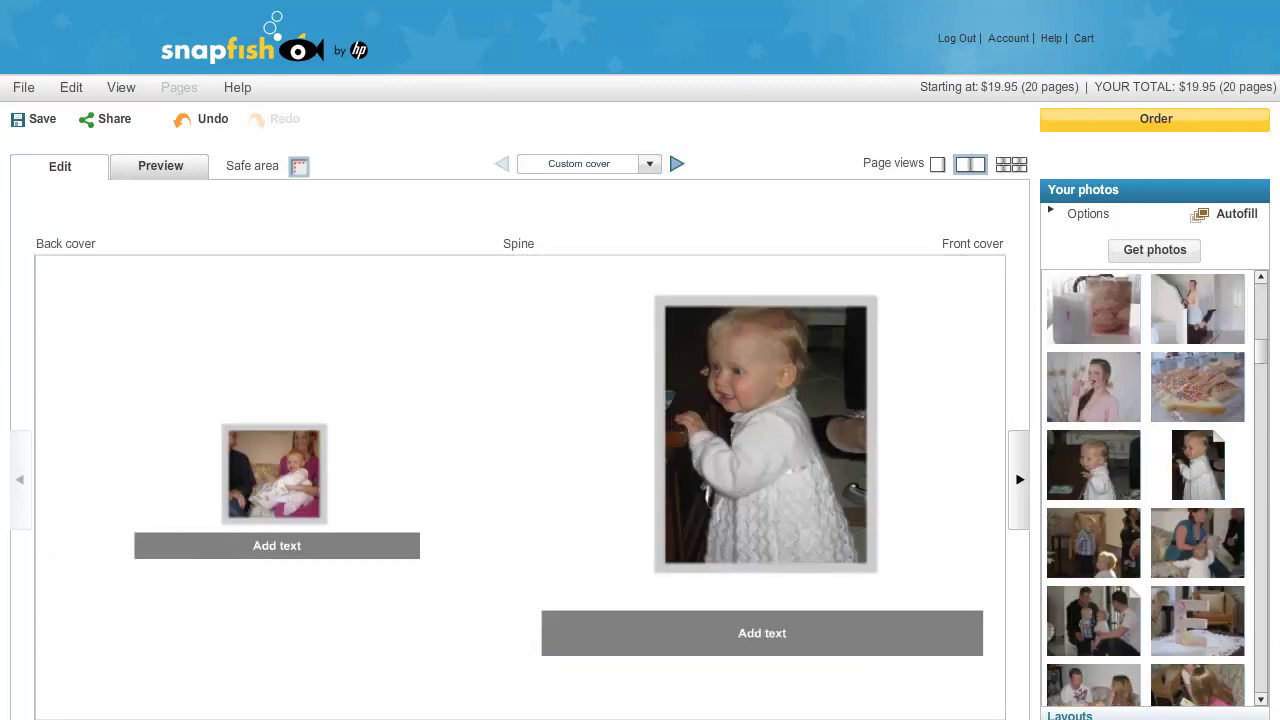
- Apply the pink dotted design from the Covers panel to the back and front cover spread
left_click(1165, 717)
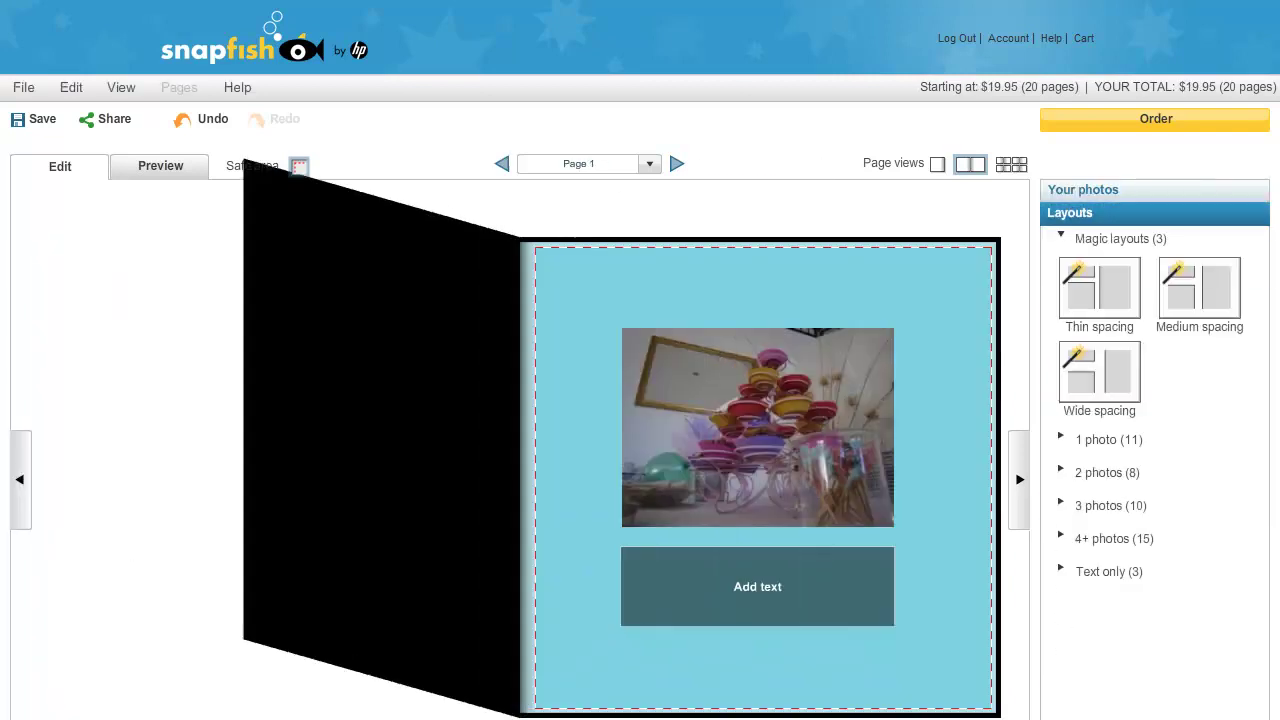
left_click(1100, 708)
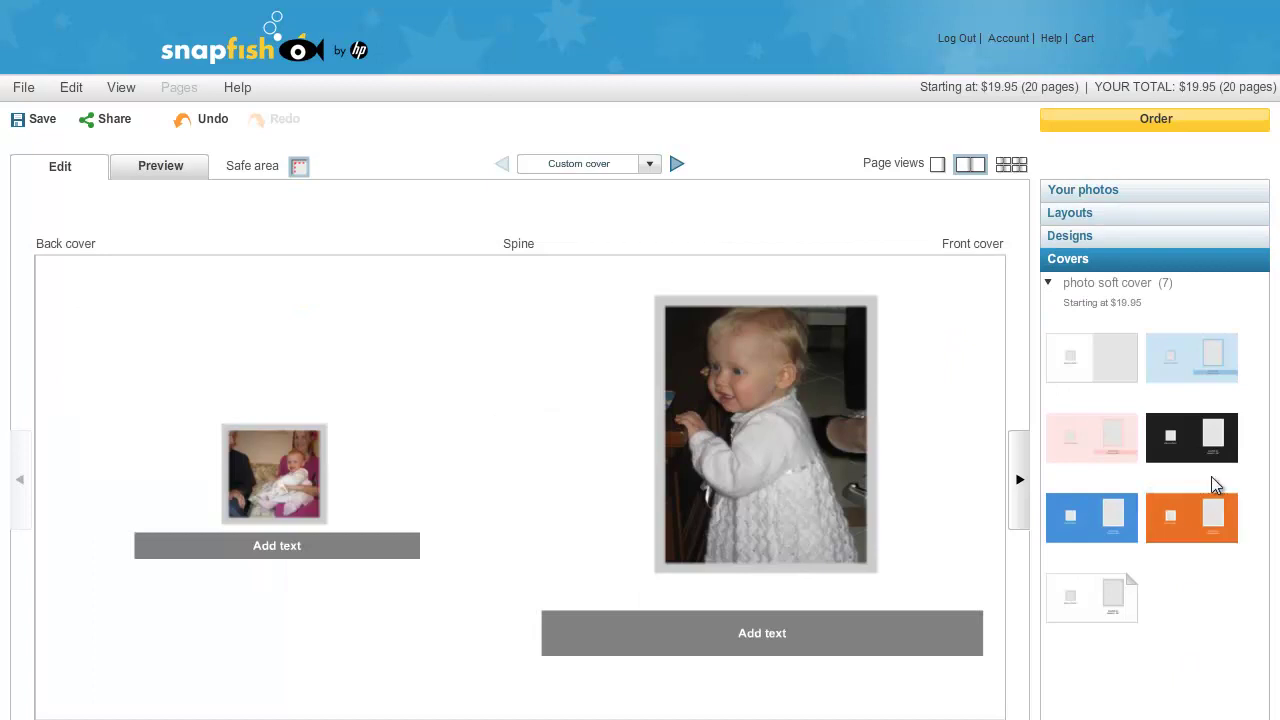
left_click_drag(1095, 468, 918, 370)
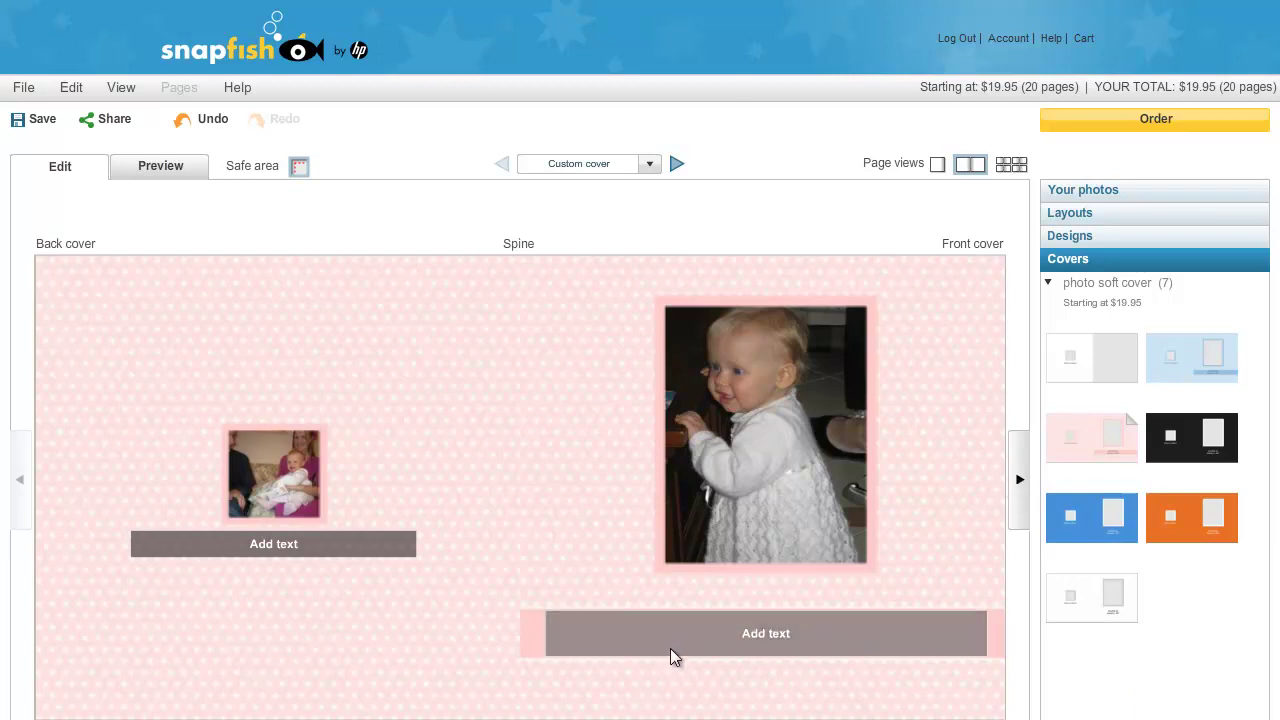
- Add the child's first-birthday title to the front cover in the RetrofitLight font
left_click(773, 645)
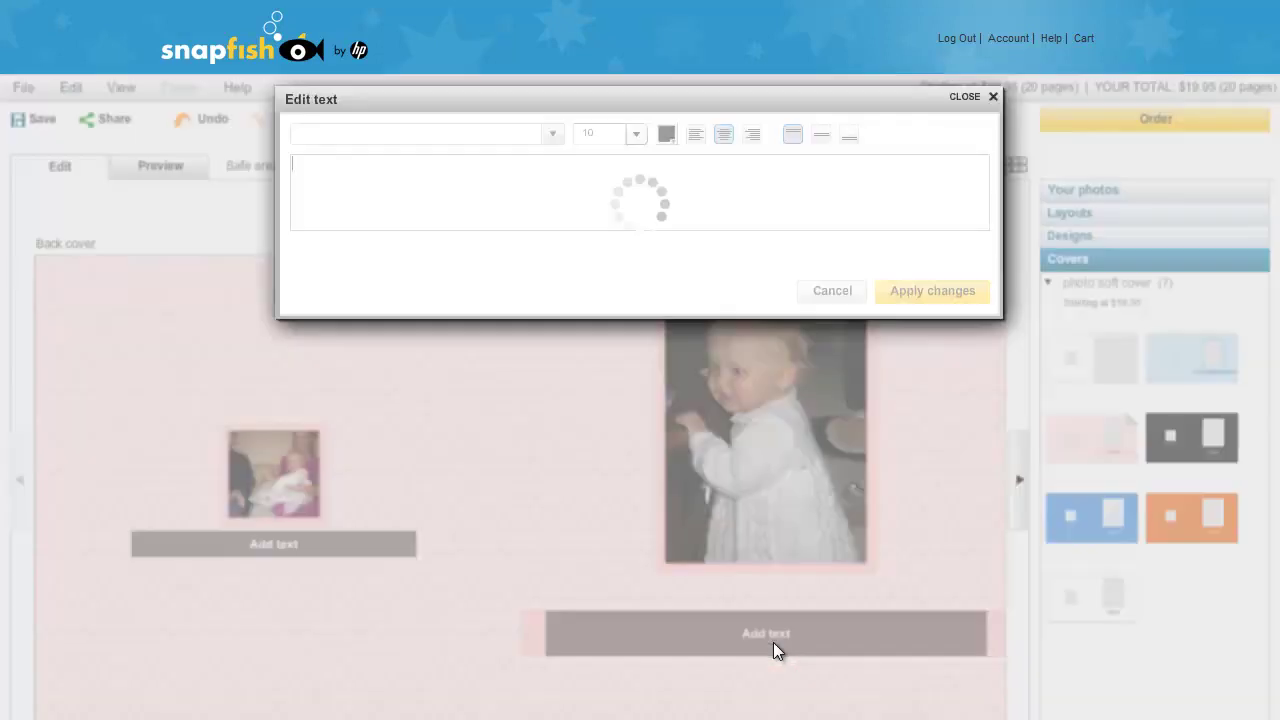
type("Emily's First Birthfa")
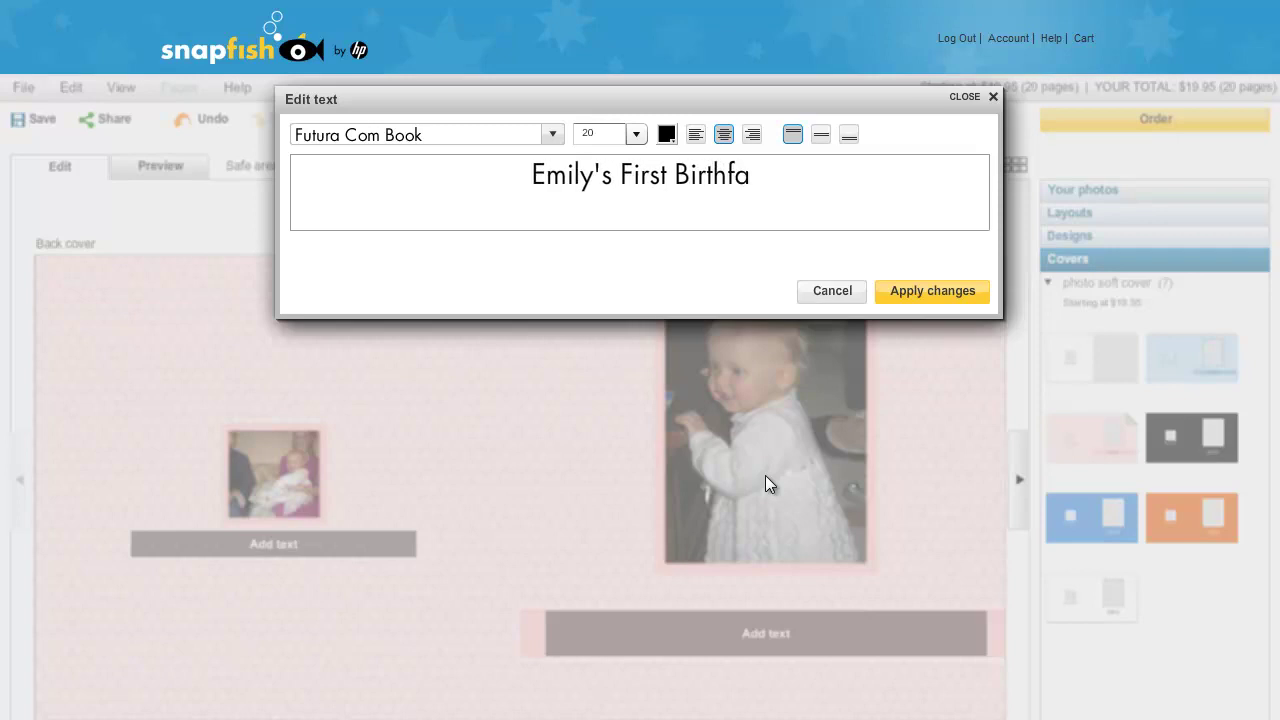
key("BackSpace")
key("BackSpace")
type("day")
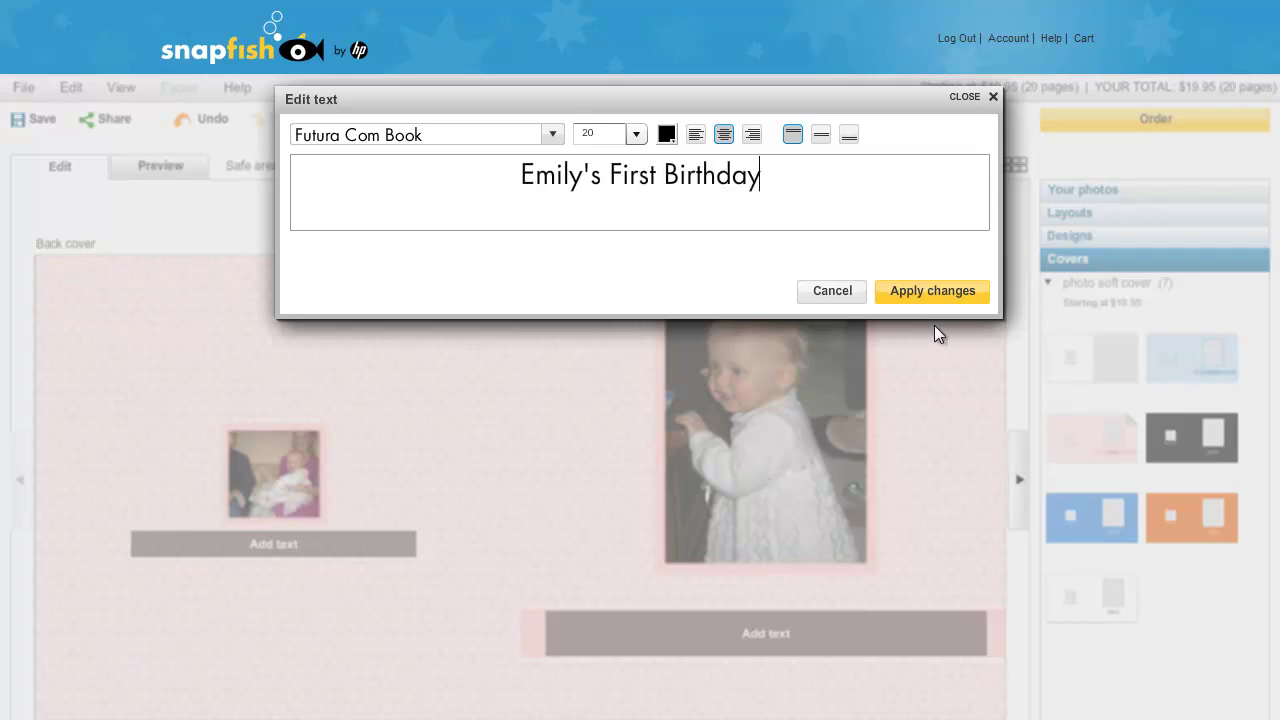
left_click(552, 134)
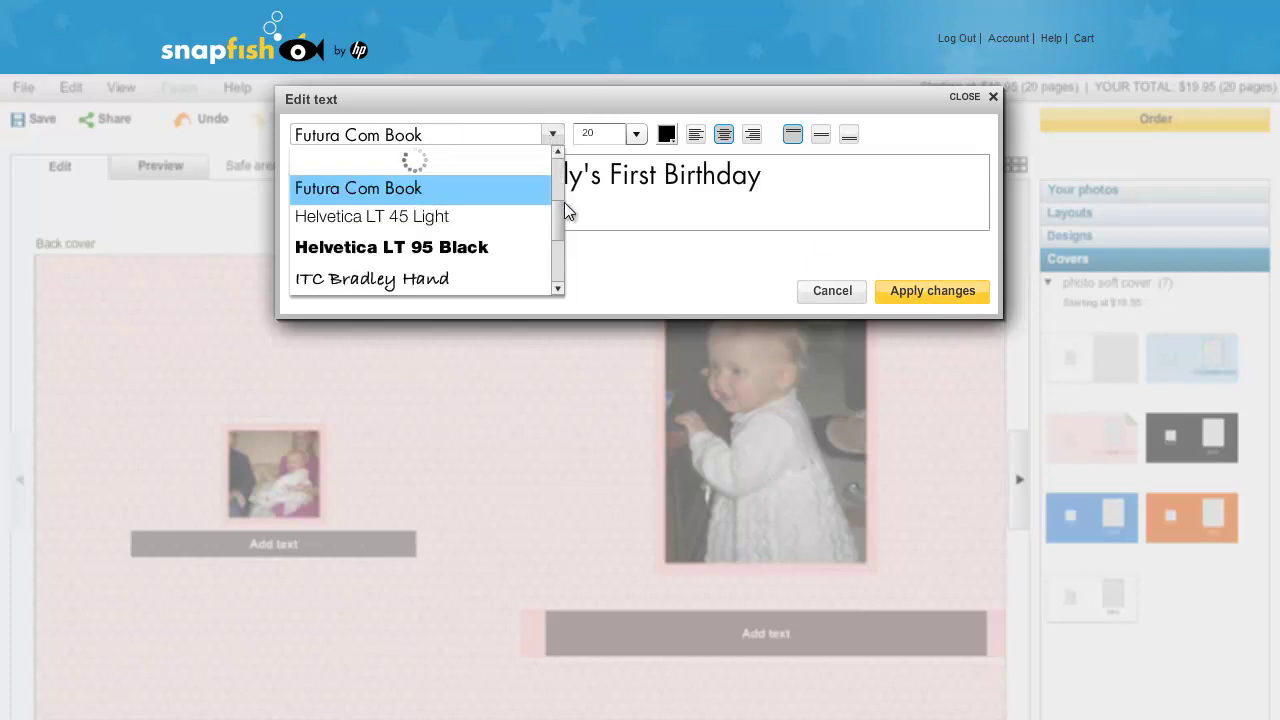
left_click_drag(556, 214, 560, 270)
left_click(397, 255)
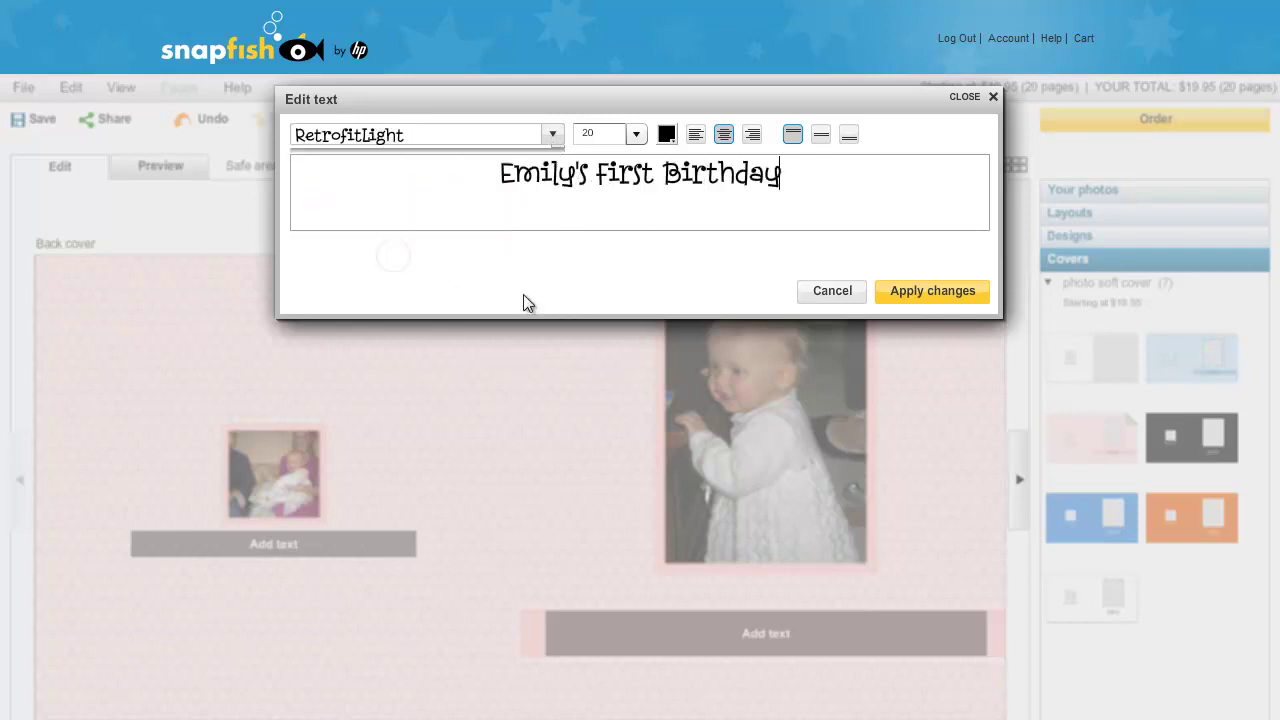
- Enlarge the cover title to size 28, apply it, and recheck it in the editor
left_click(637, 135)
scroll(613, 233, "down", 2)
left_click(611, 216)
left_click(926, 300)
mouse_move(737, 634)
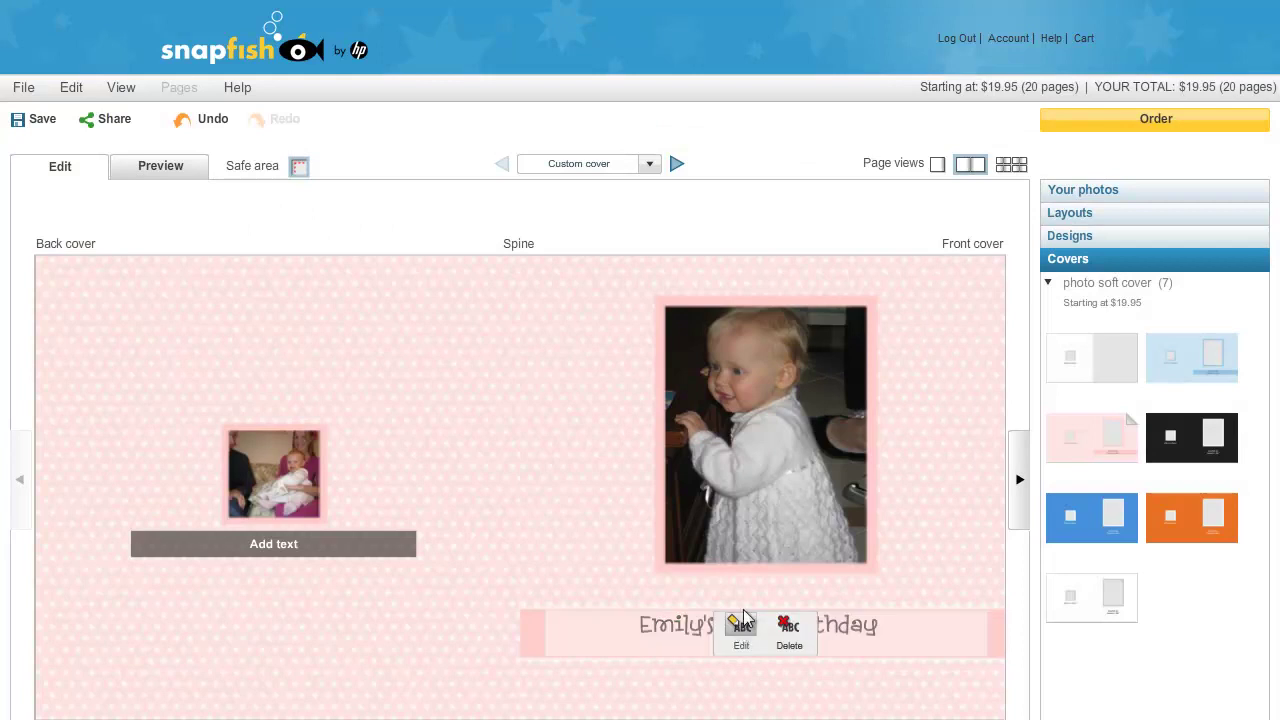
left_click(742, 630)
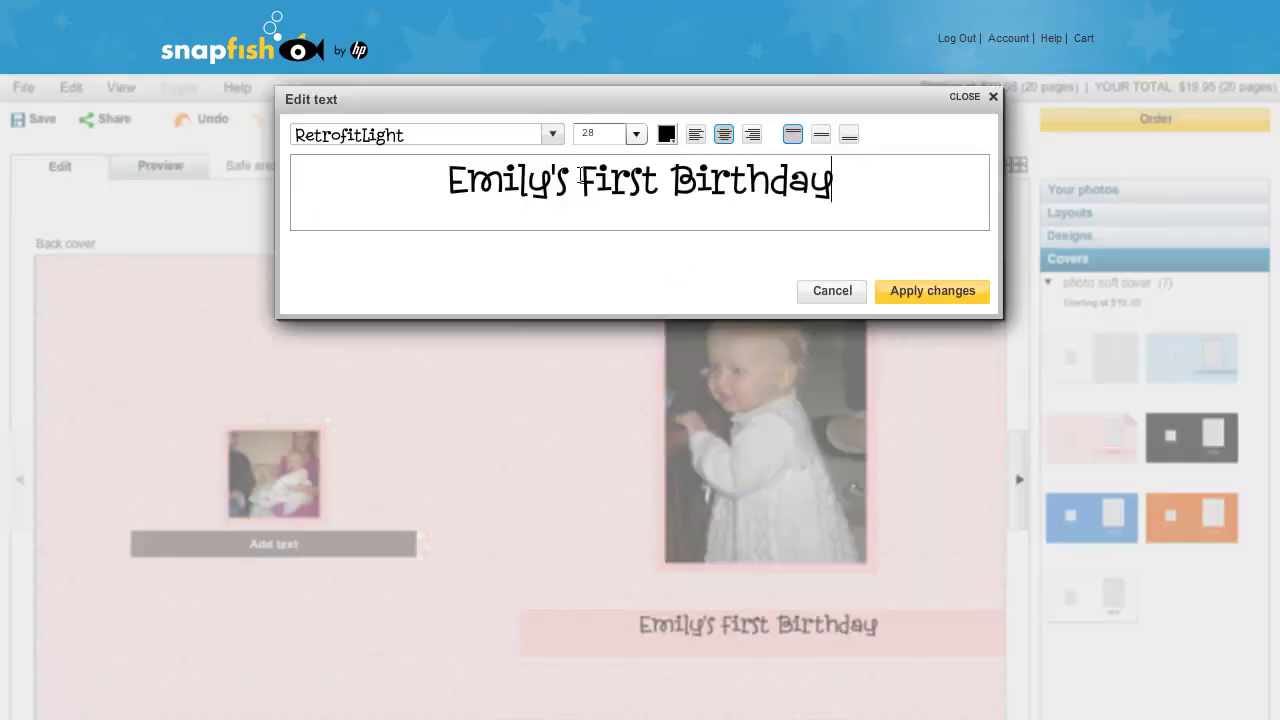
left_click(848, 293)
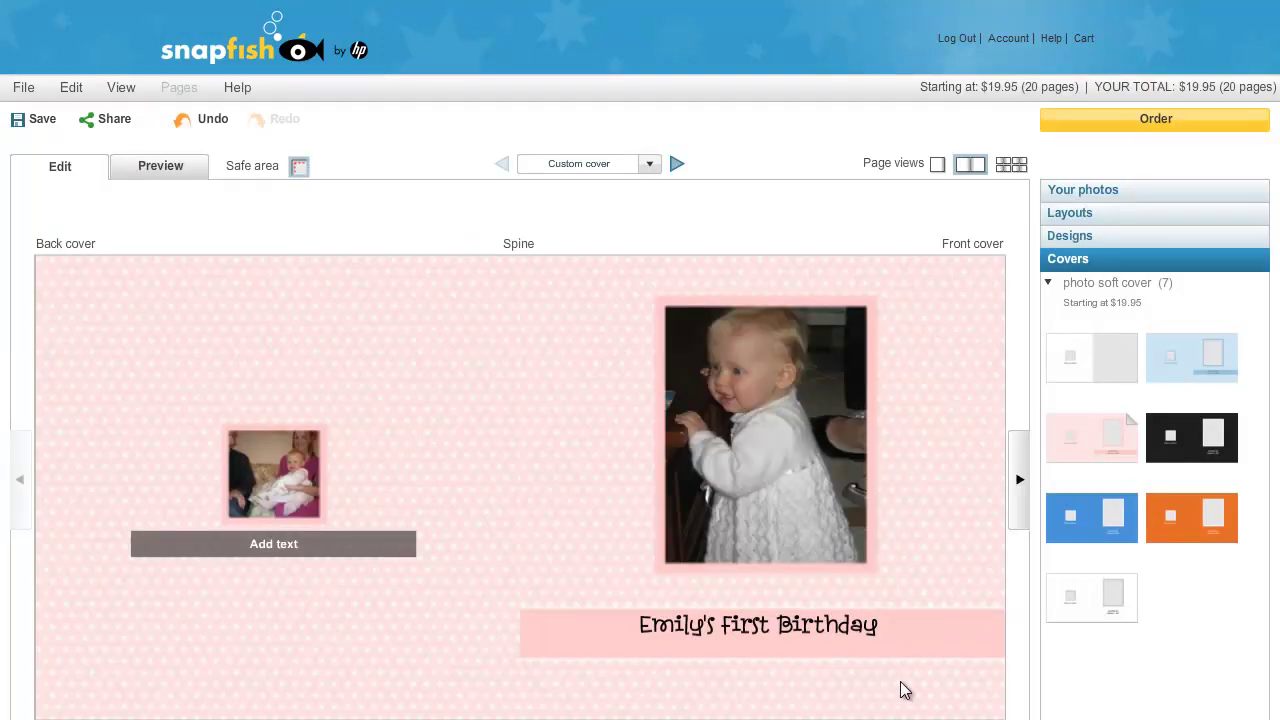
- Give page 1 the white design with a row of cupcakes, then turn to pages 2 and 3
left_click(677, 165)
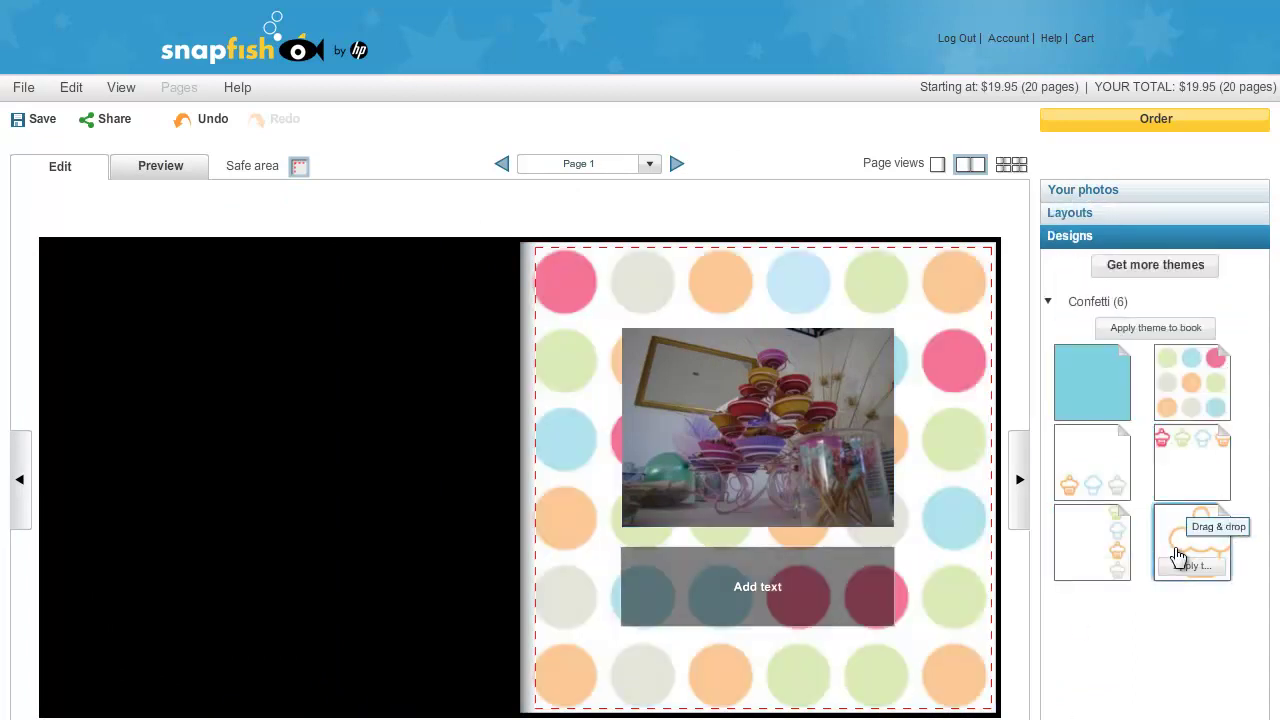
left_click_drag(1178, 556, 945, 413)
mouse_move(1077, 486)
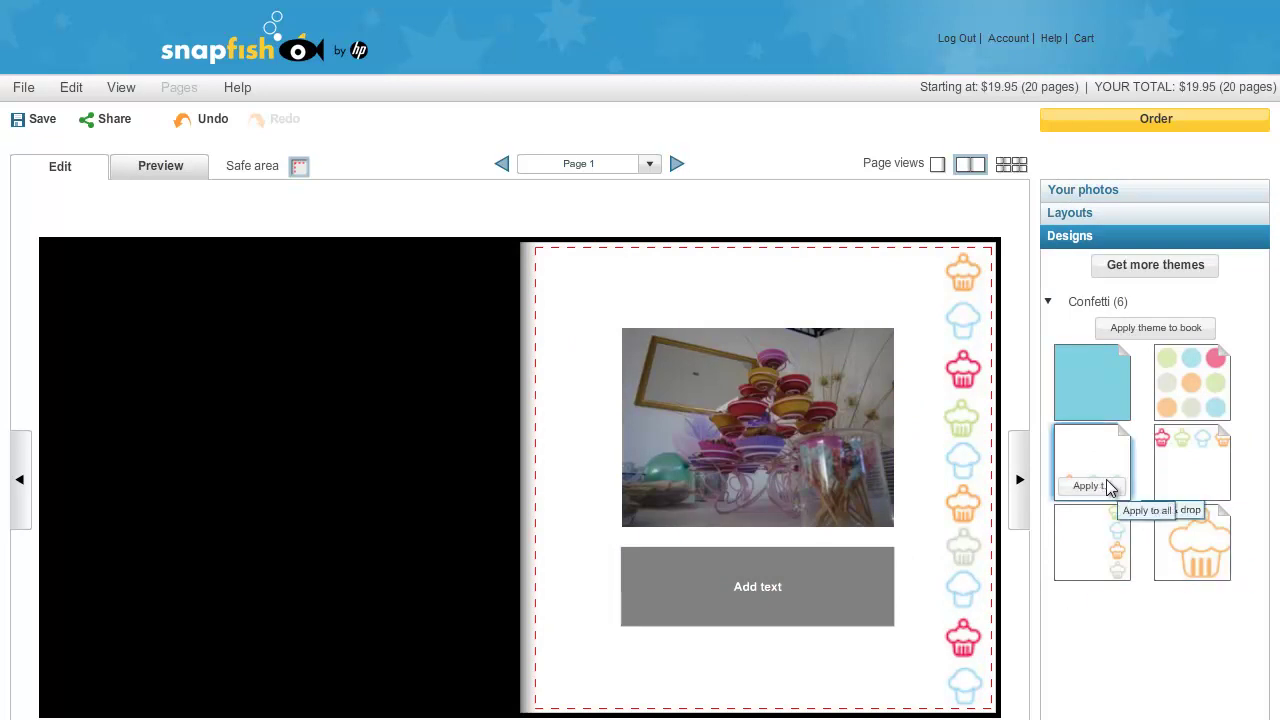
left_click_drag(1108, 486, 946, 392)
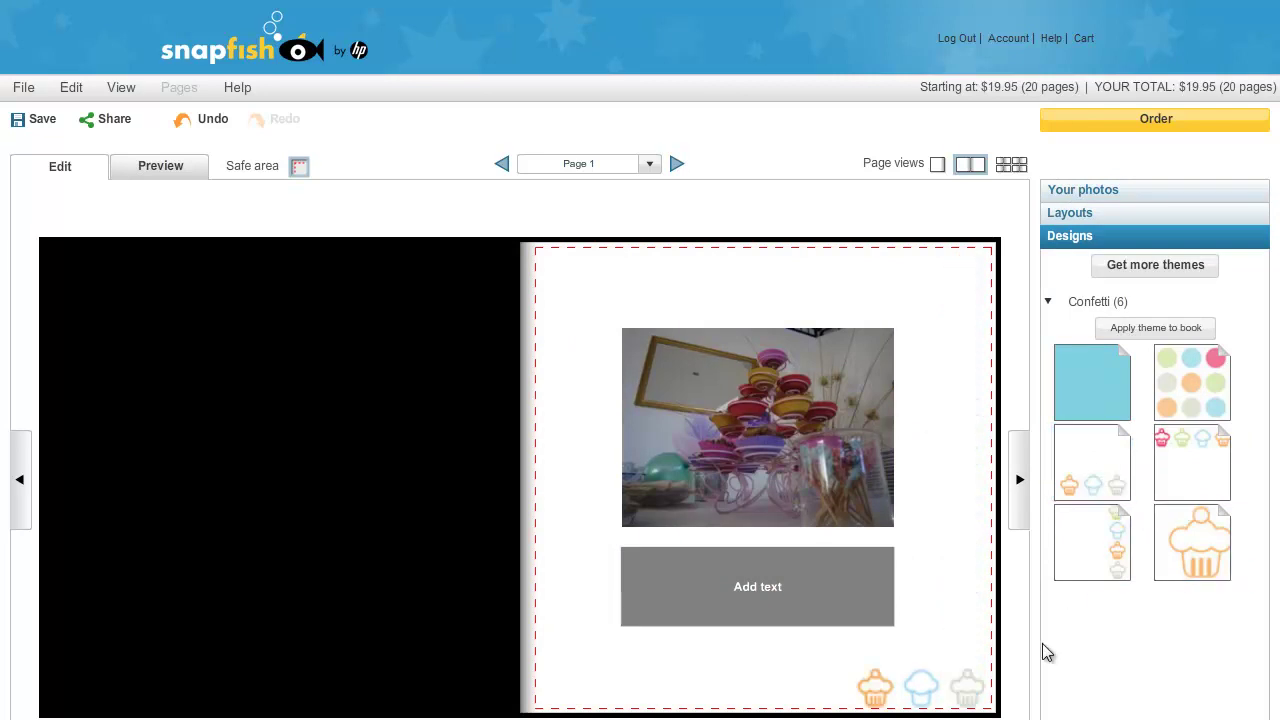
left_click(1020, 485)
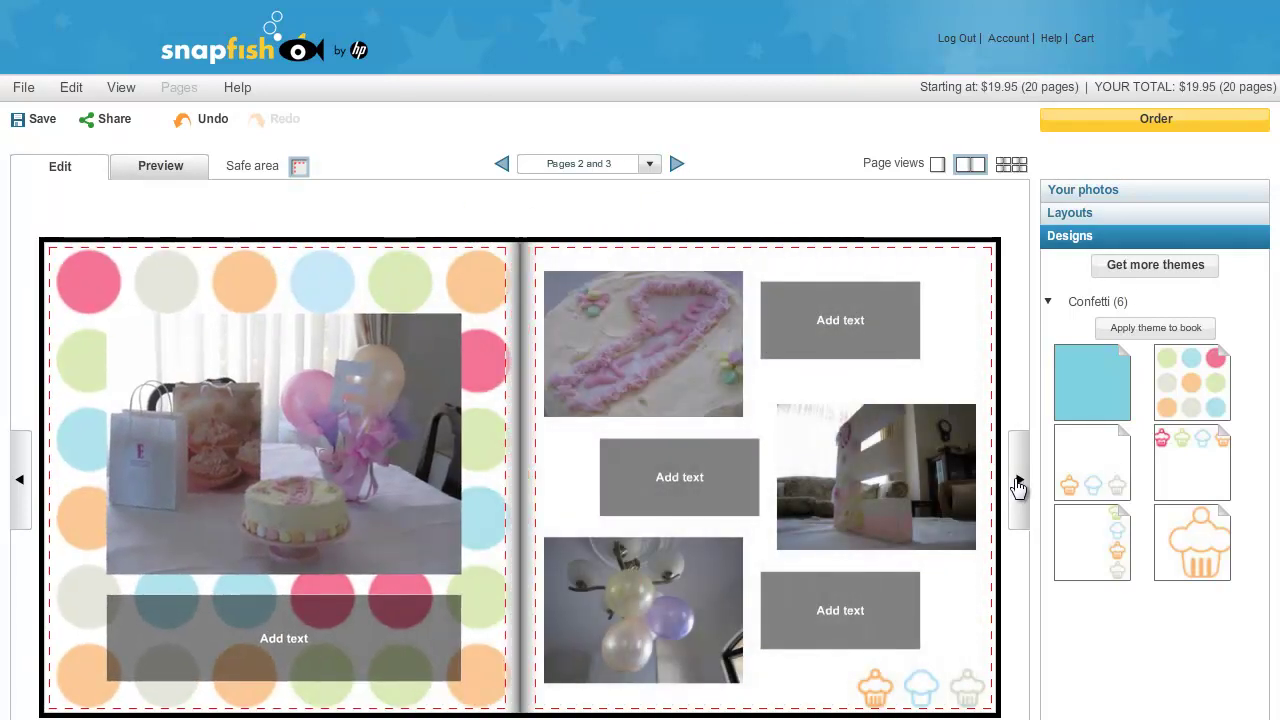
- Page forward through pages 4–5, 6–7, 8–9 and 10–11 to reach pages 12 and 13
left_click(1019, 485)
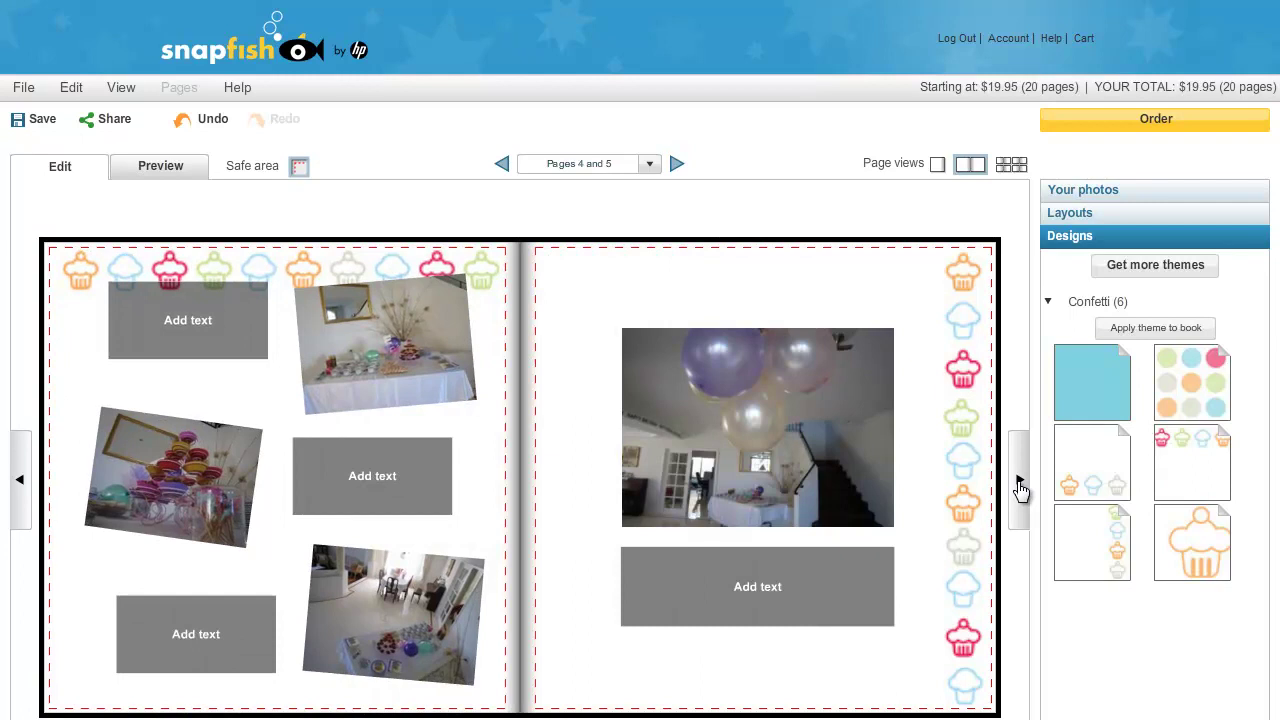
left_click(1019, 485)
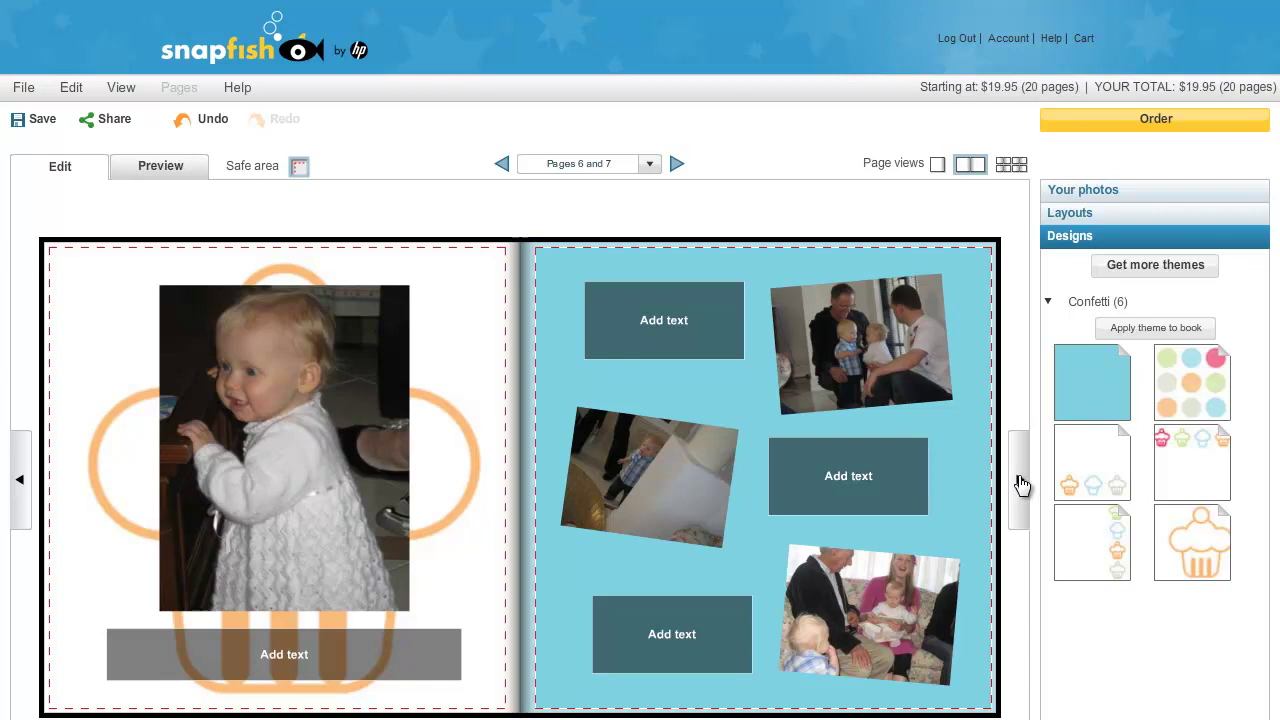
left_click(1019, 485)
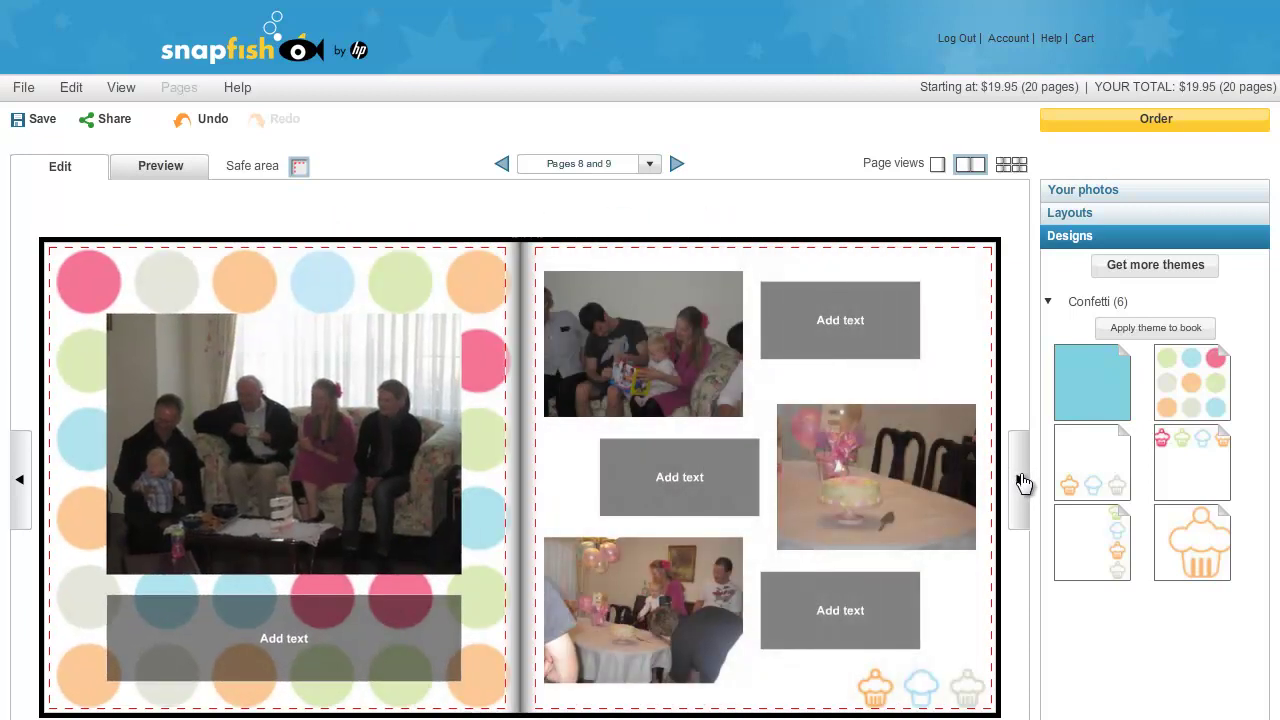
left_click(1019, 483)
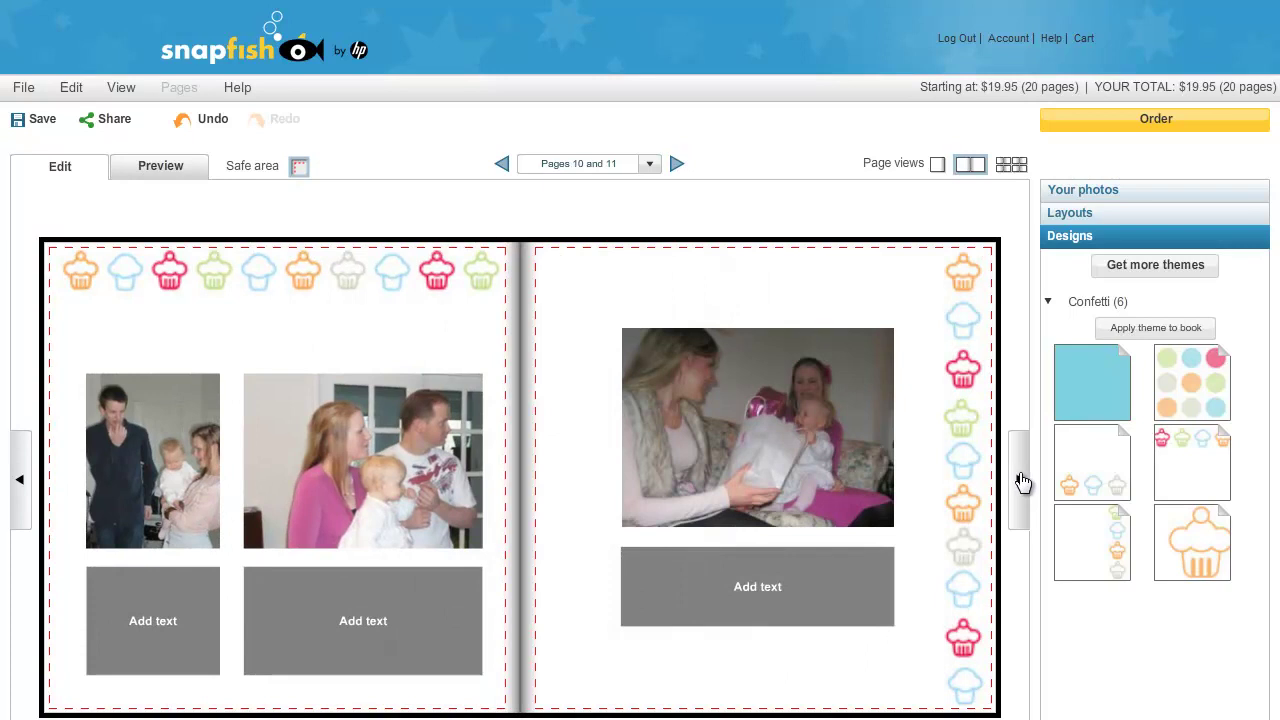
left_click(1020, 483)
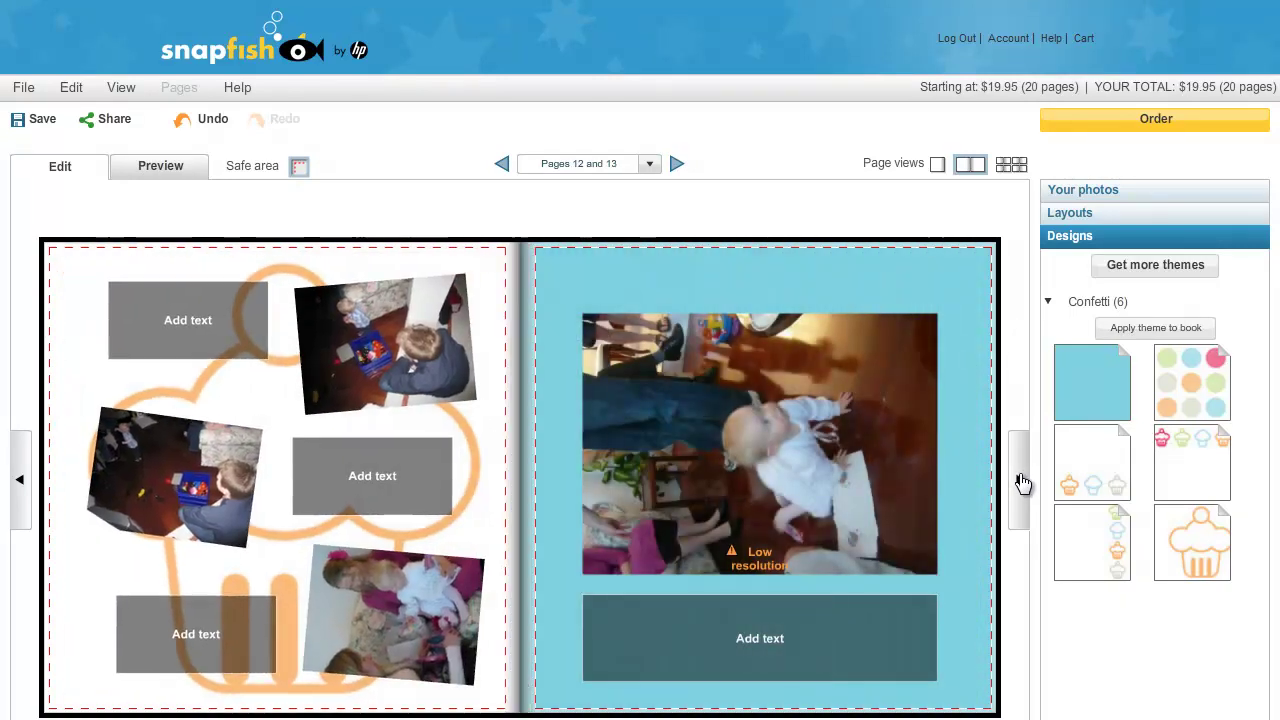
mouse_move(735, 545)
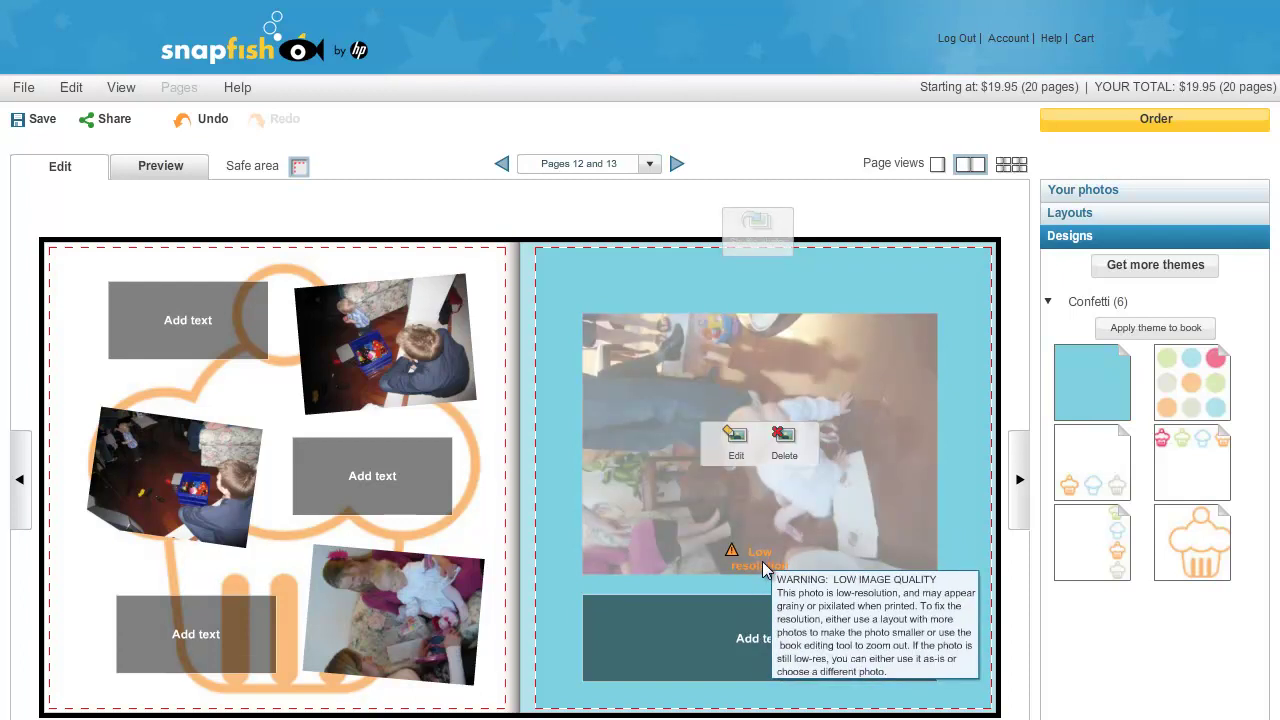
- Delete page 13's low-resolution photo and drop a photo of the baby holding a present into its box
left_click(786, 447)
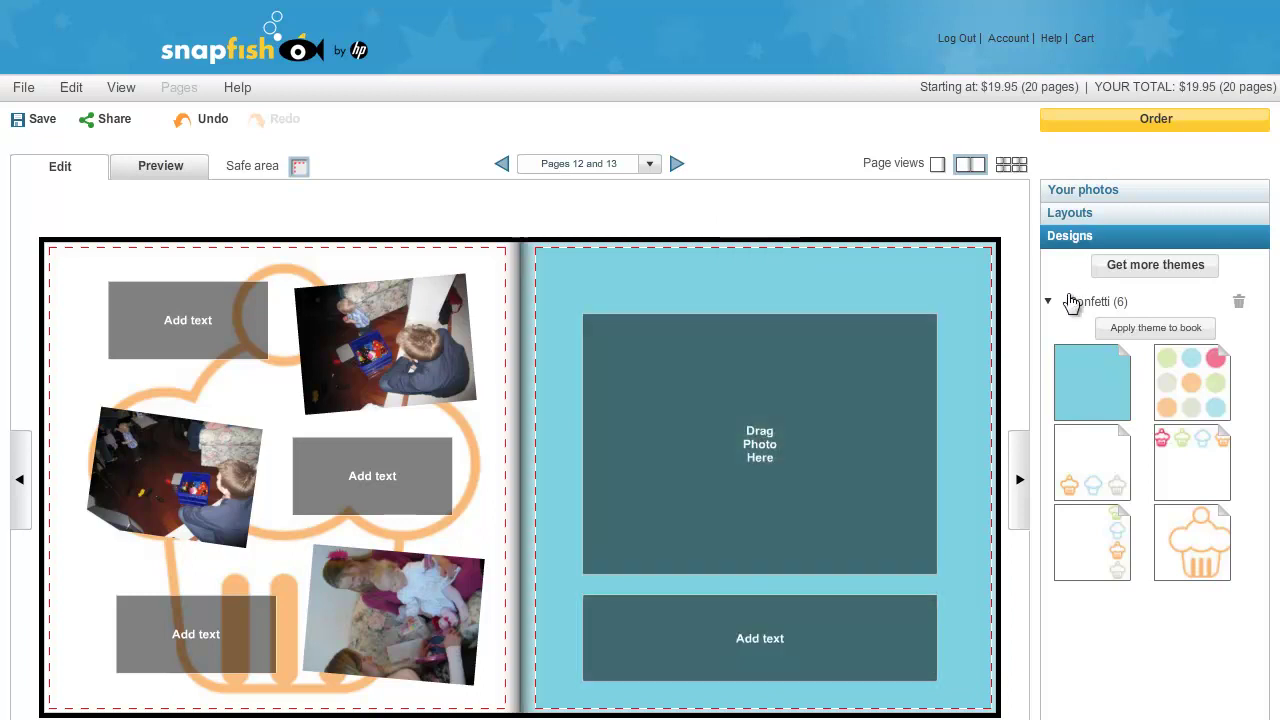
left_click(1077, 191)
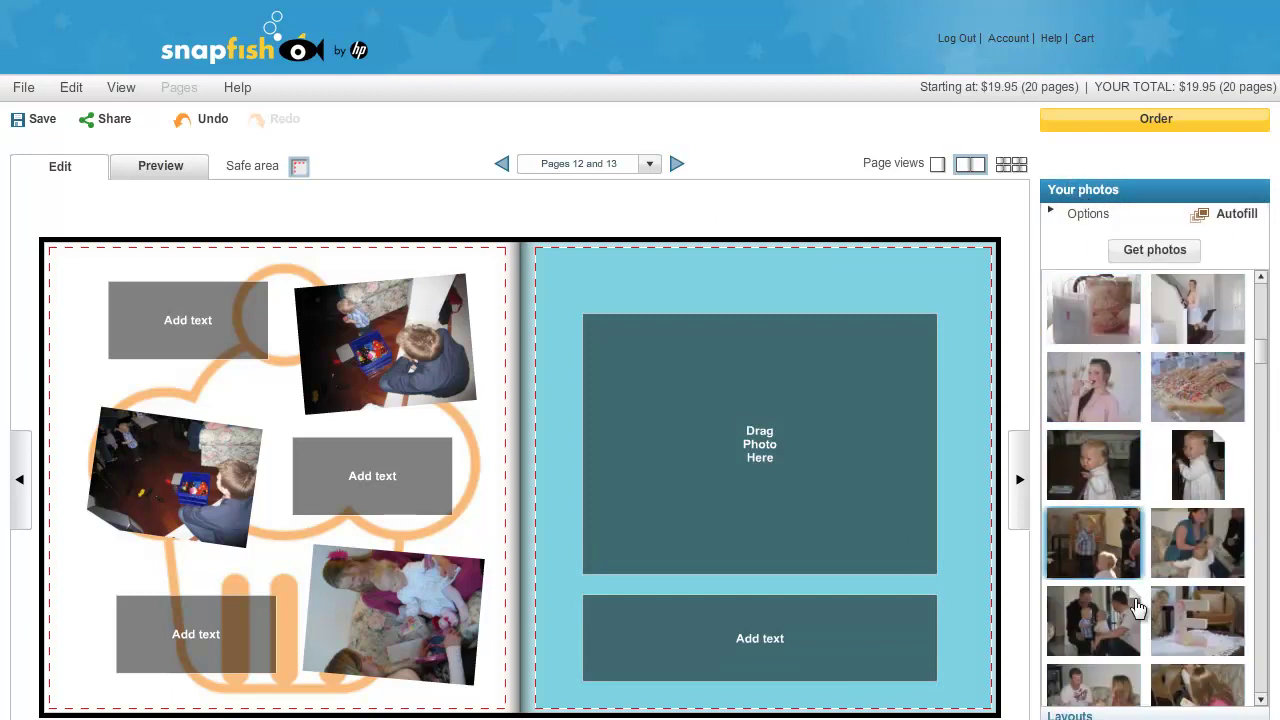
left_click_drag(1261, 357, 1262, 424)
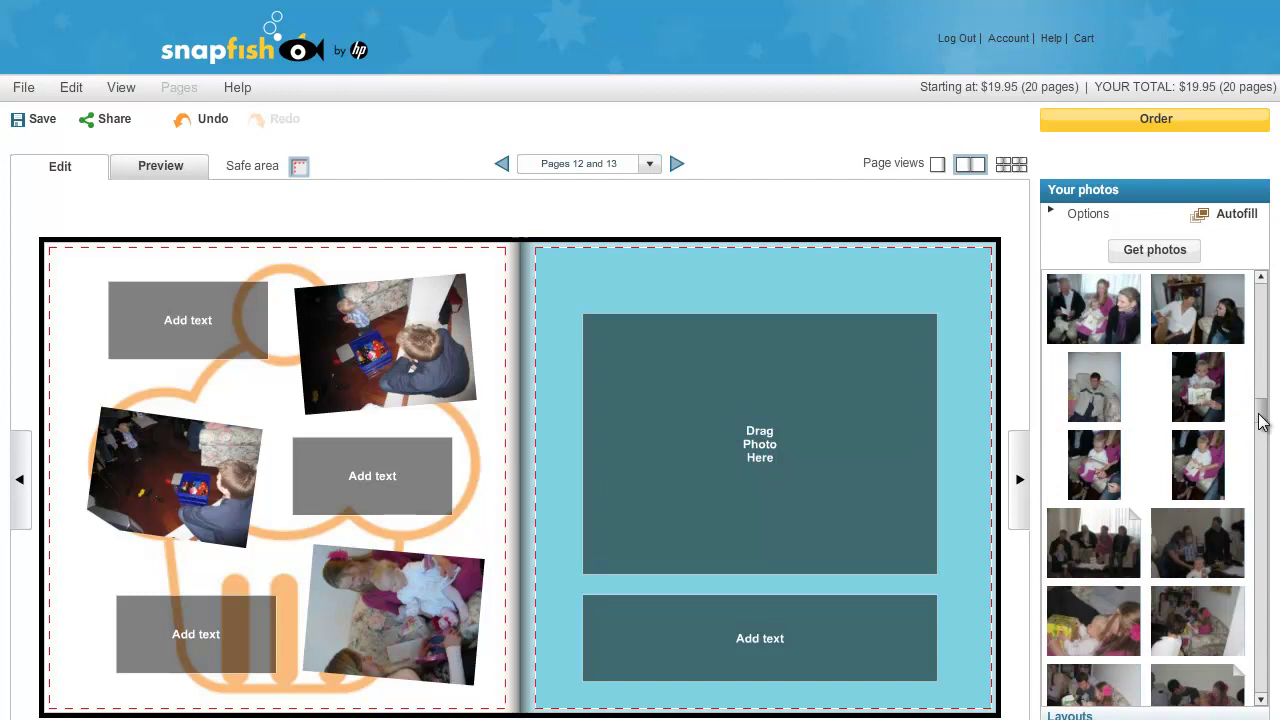
left_click_drag(1108, 491, 745, 410)
left_click_drag(1098, 466, 745, 520)
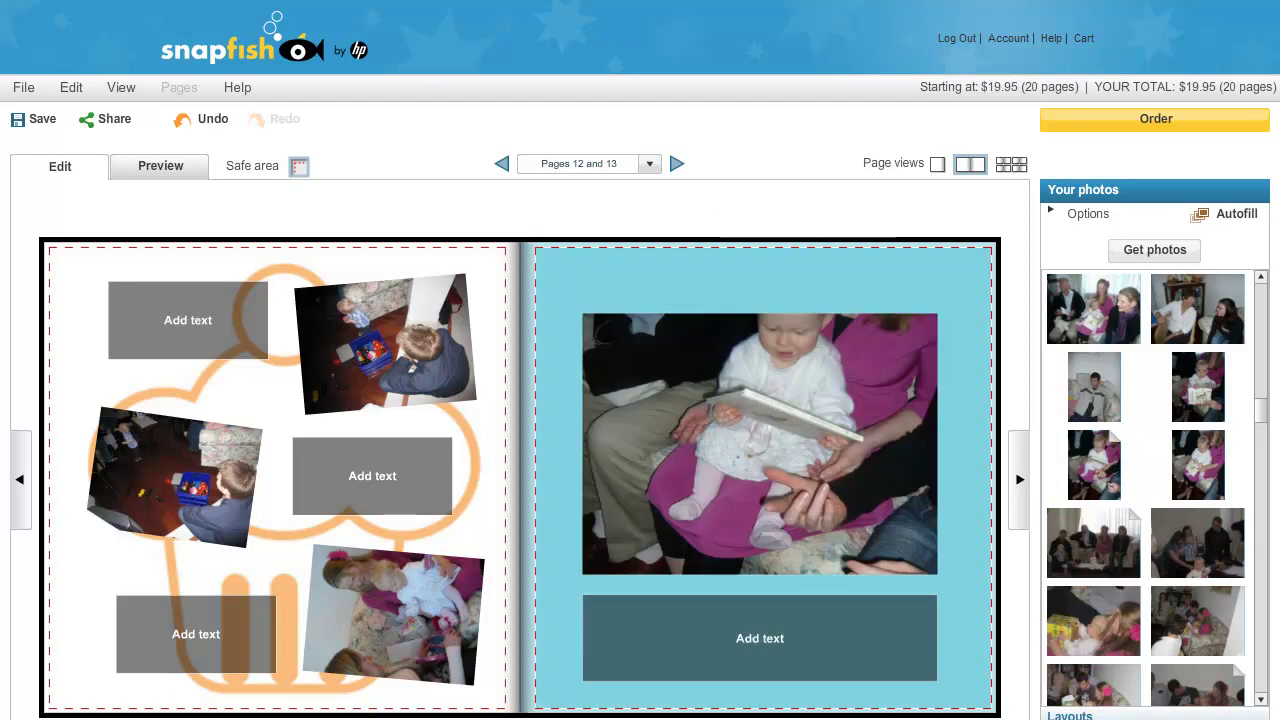
- Reframe the page 13 photo by shifting it down so the faces show
mouse_move(813, 500)
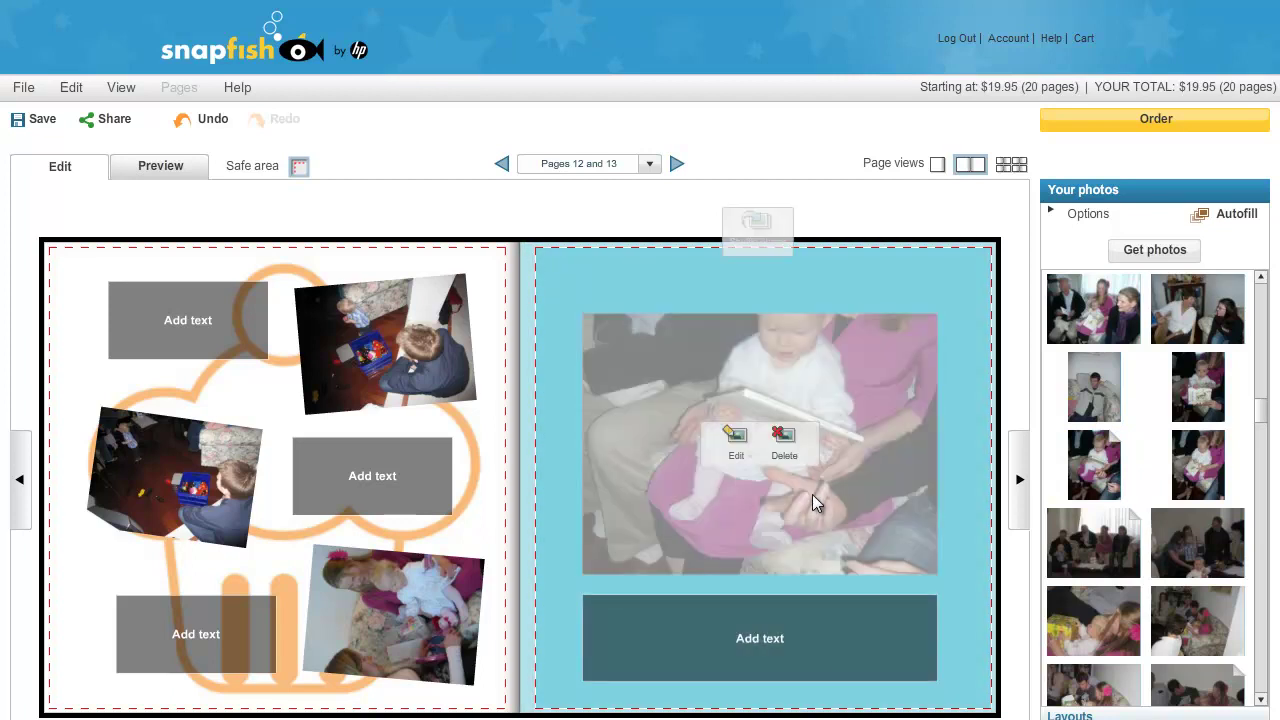
left_click(736, 440)
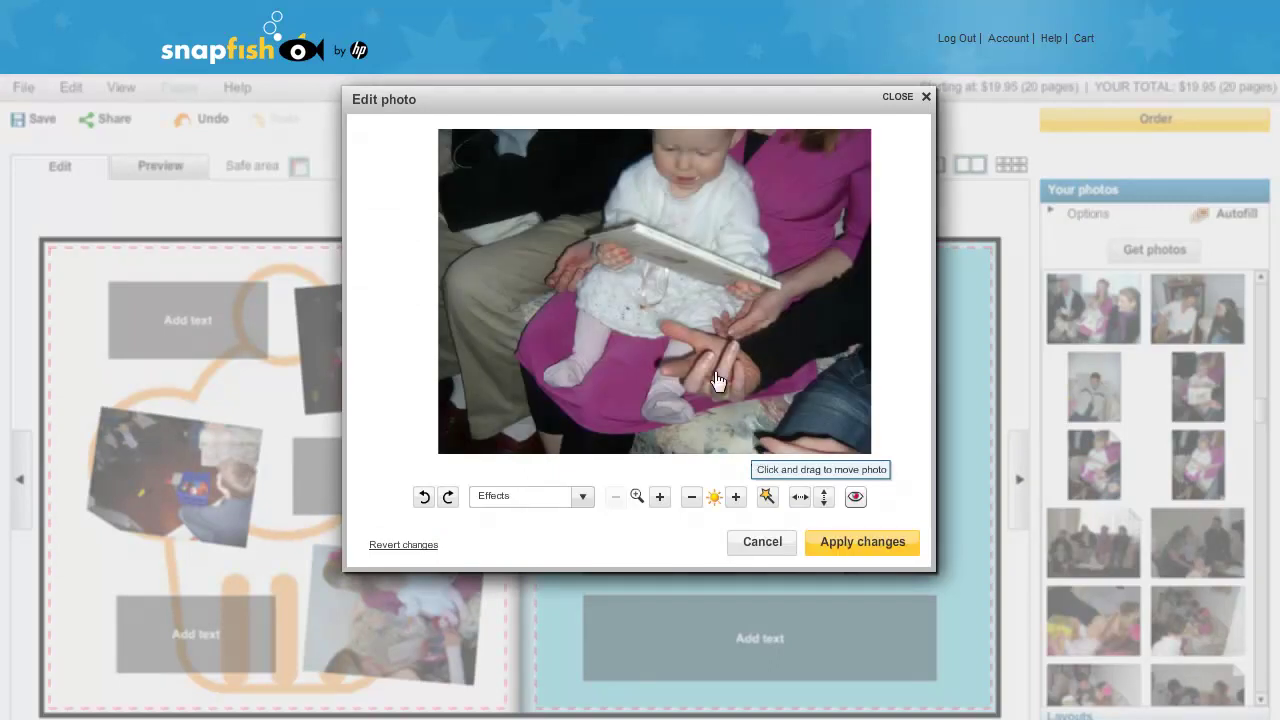
left_click_drag(675, 341, 674, 466)
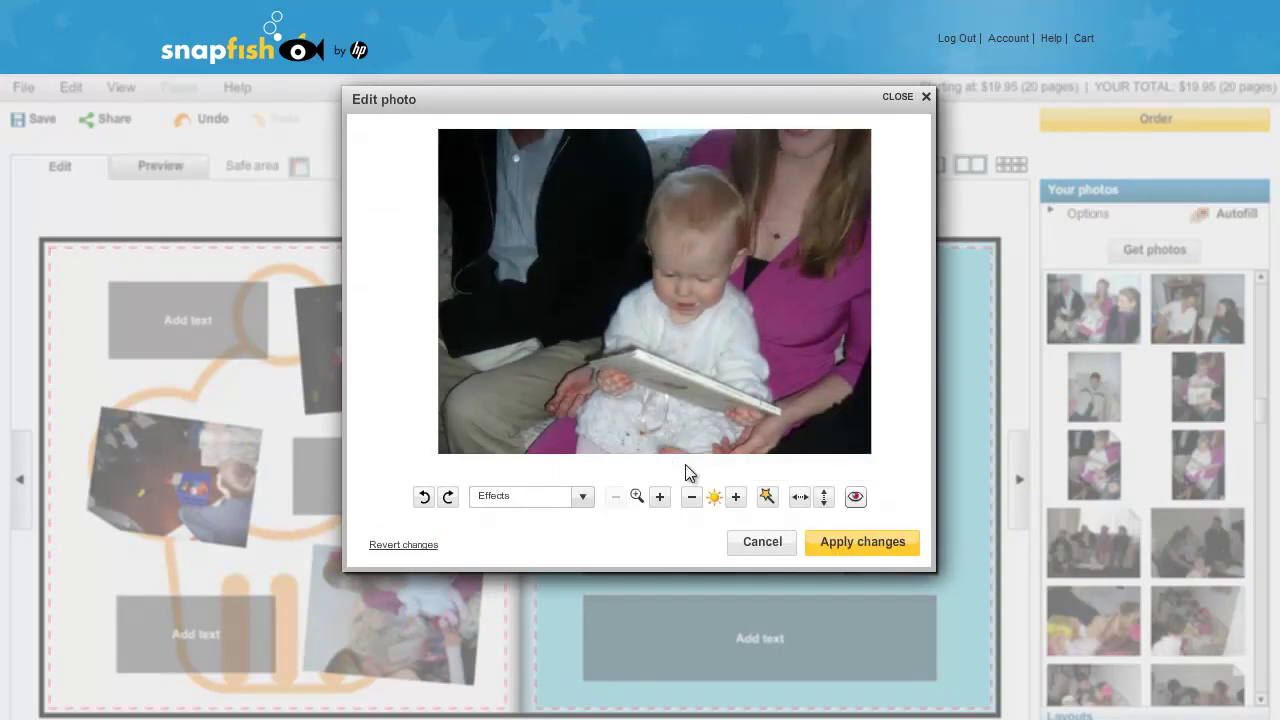
left_click(850, 540)
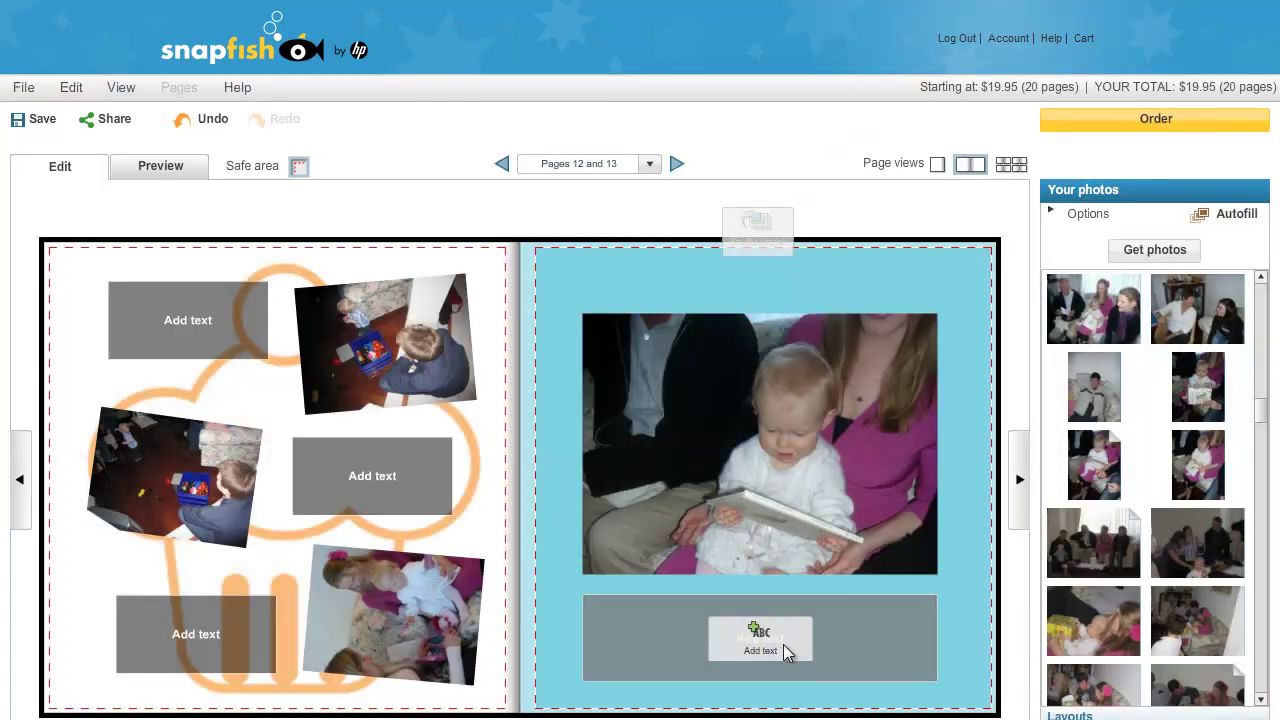
- Caption page 13's photo 'My present from Nan and Pop'
left_click(779, 641)
type("My present from Nan and Pop")
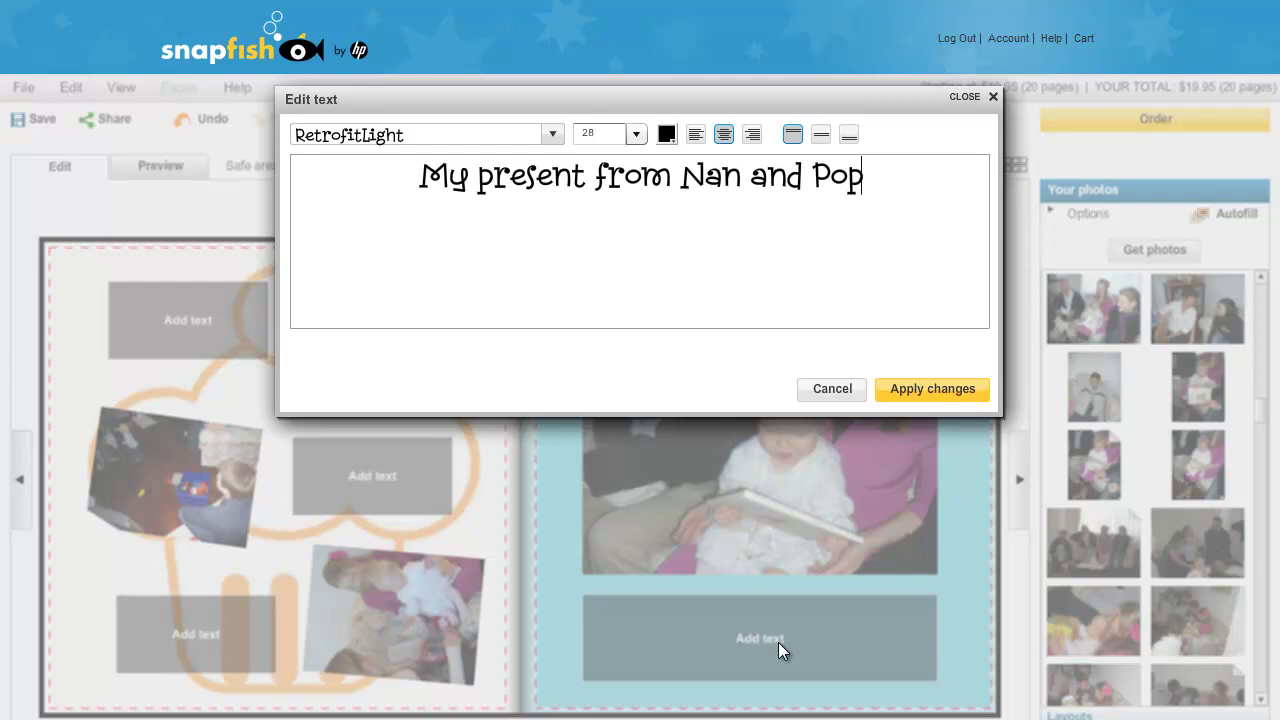
left_click(939, 396)
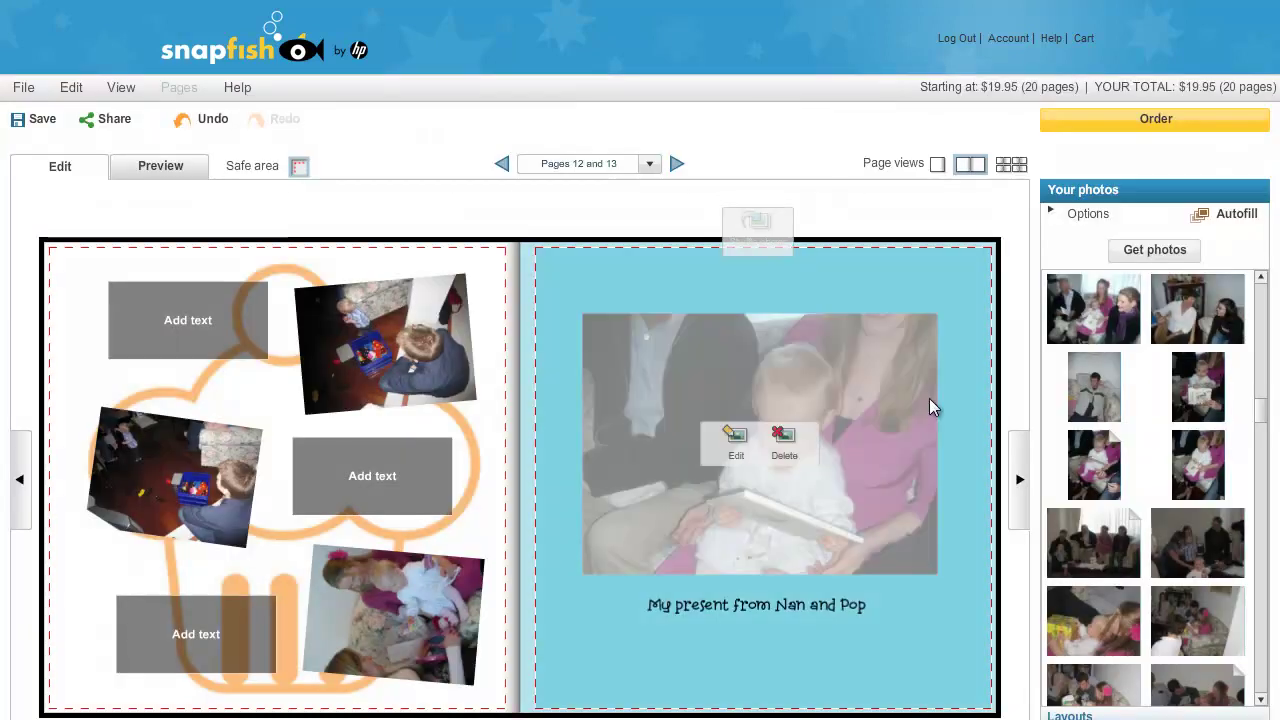
- Rotate page 12's sideways bottom photo to the right so it stands upright
mouse_move(422, 669)
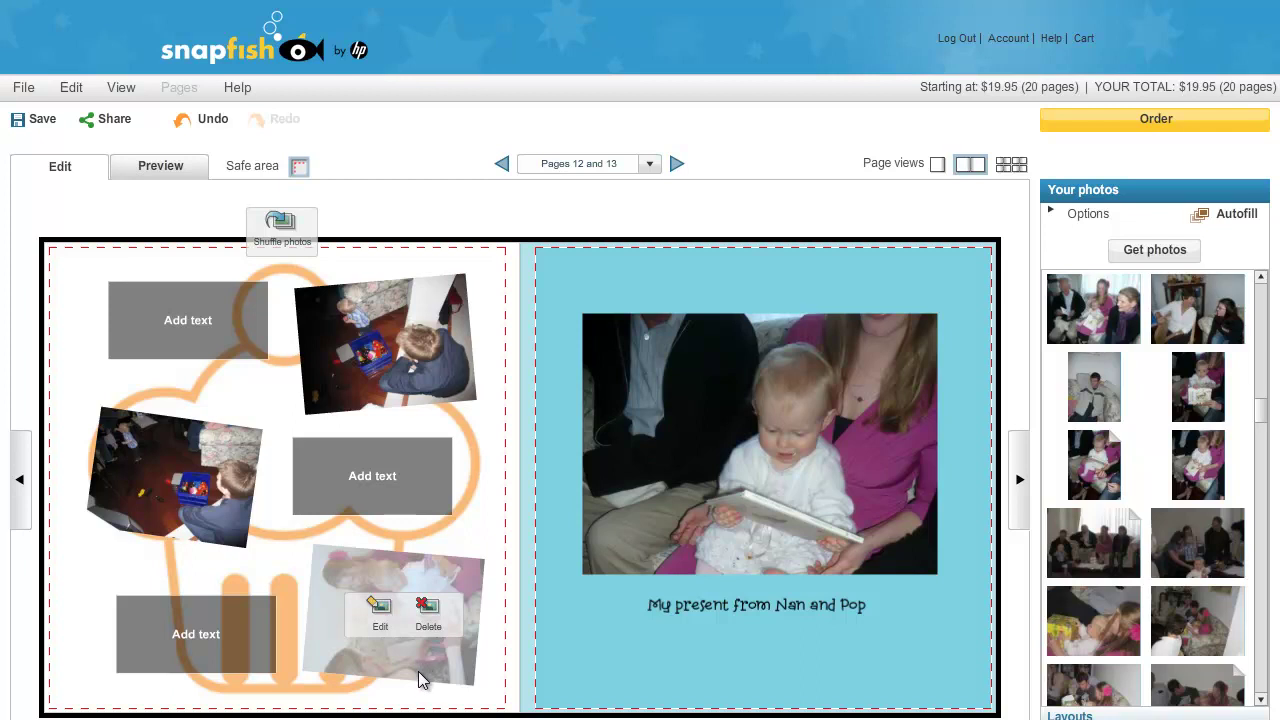
left_click(380, 615)
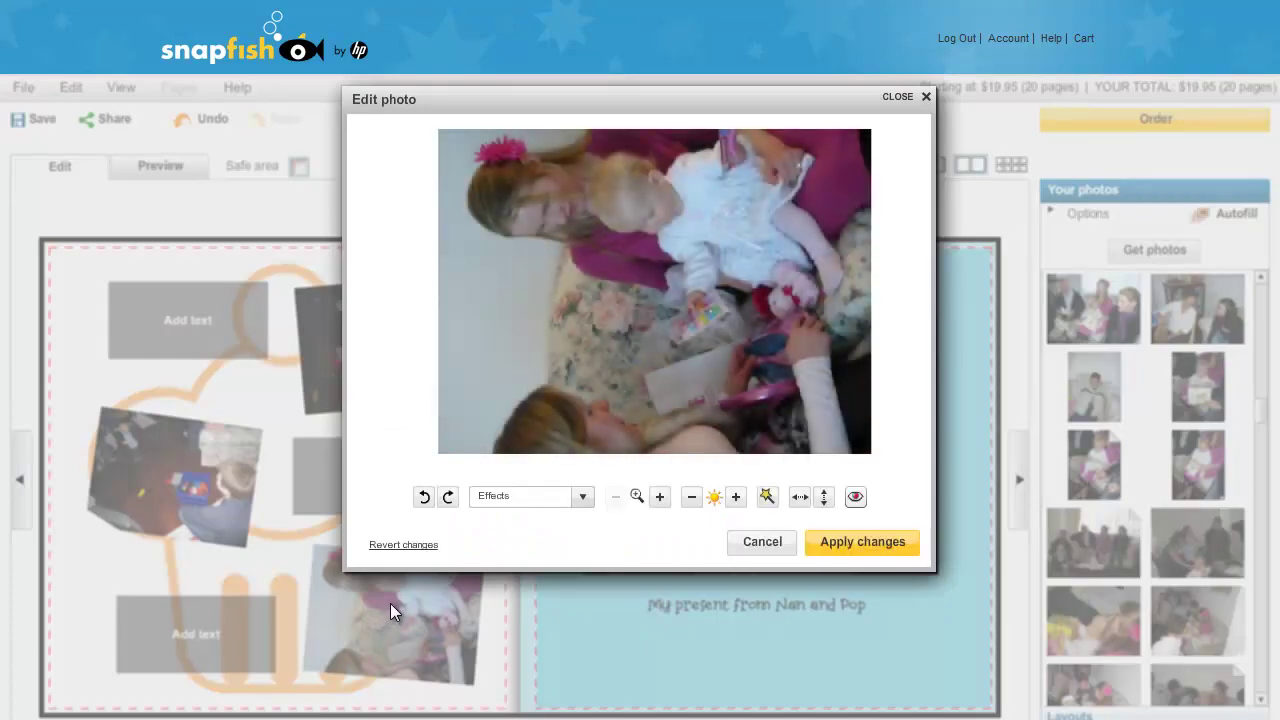
left_click(451, 501)
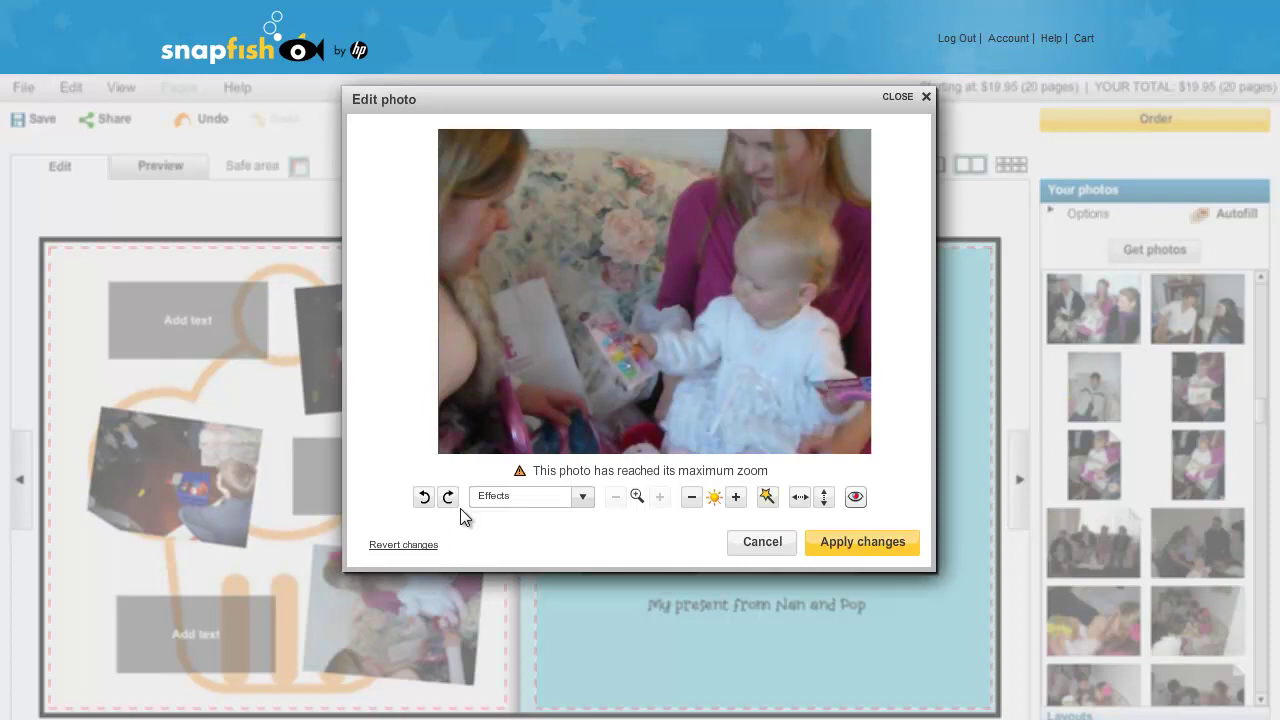
left_click(858, 544)
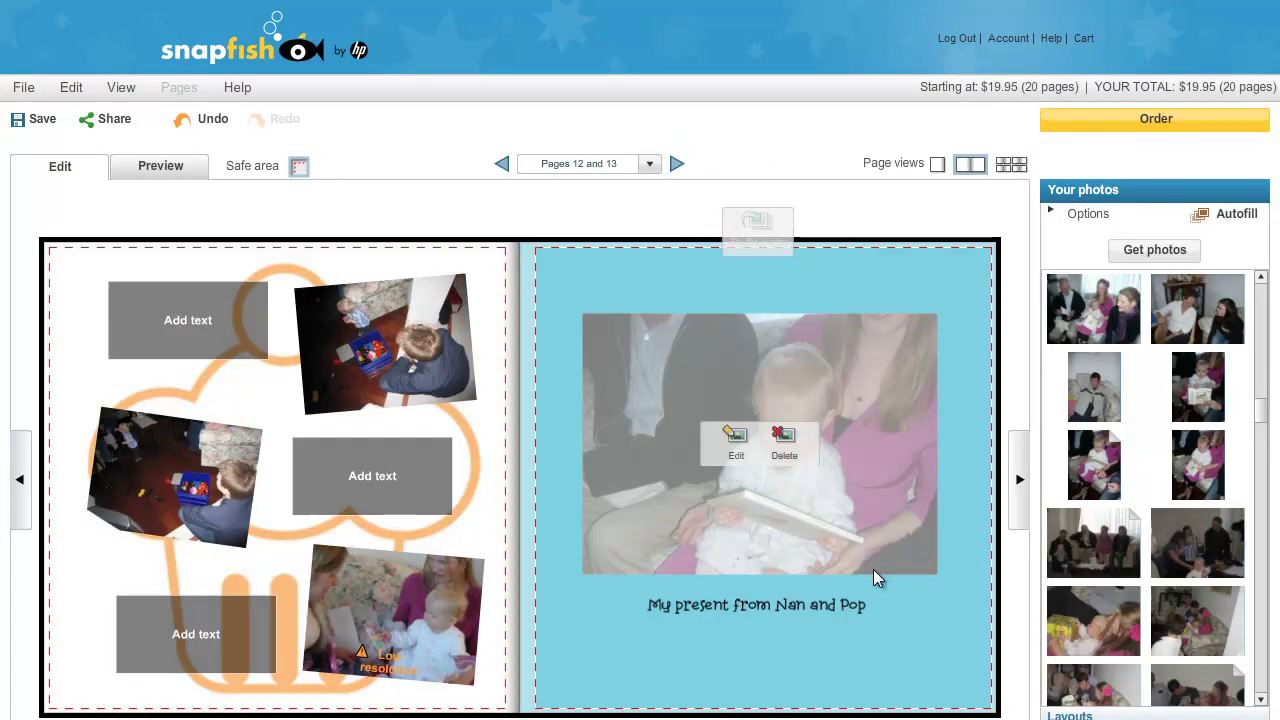
- Delete page 12's low-resolution bottom photo and fill the empty box with another photo
mouse_move(390, 665)
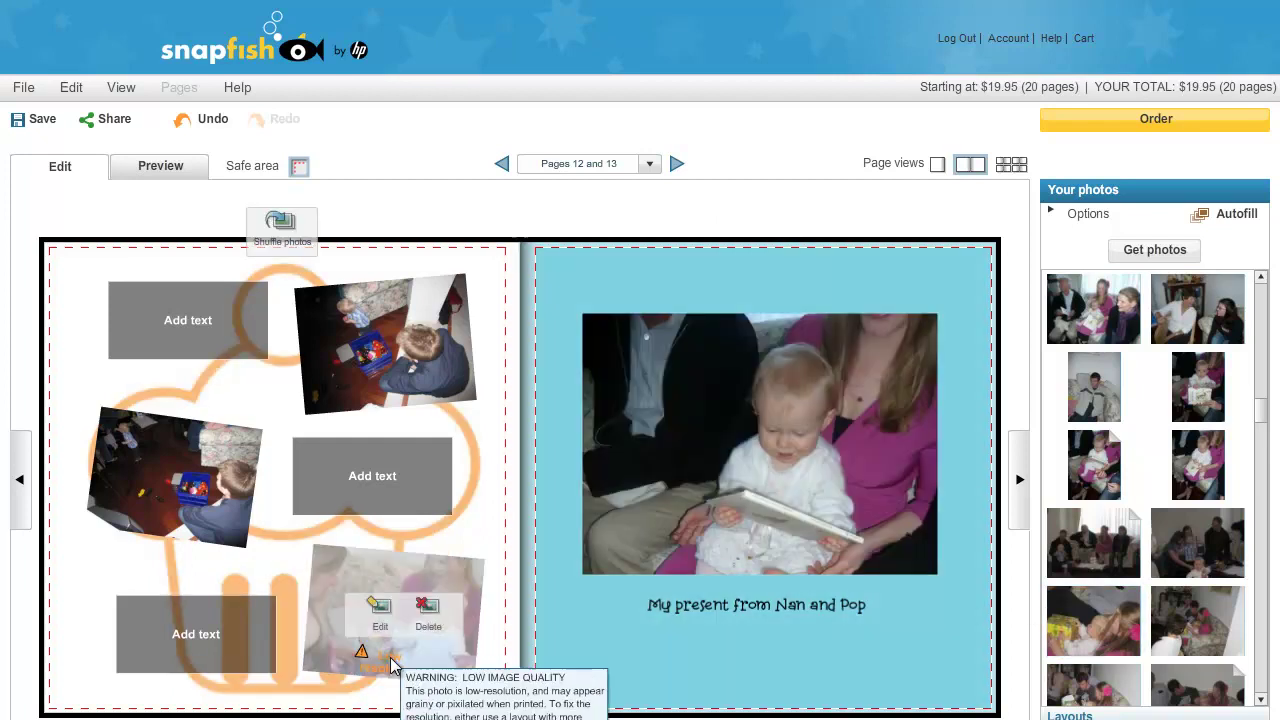
left_click(426, 612)
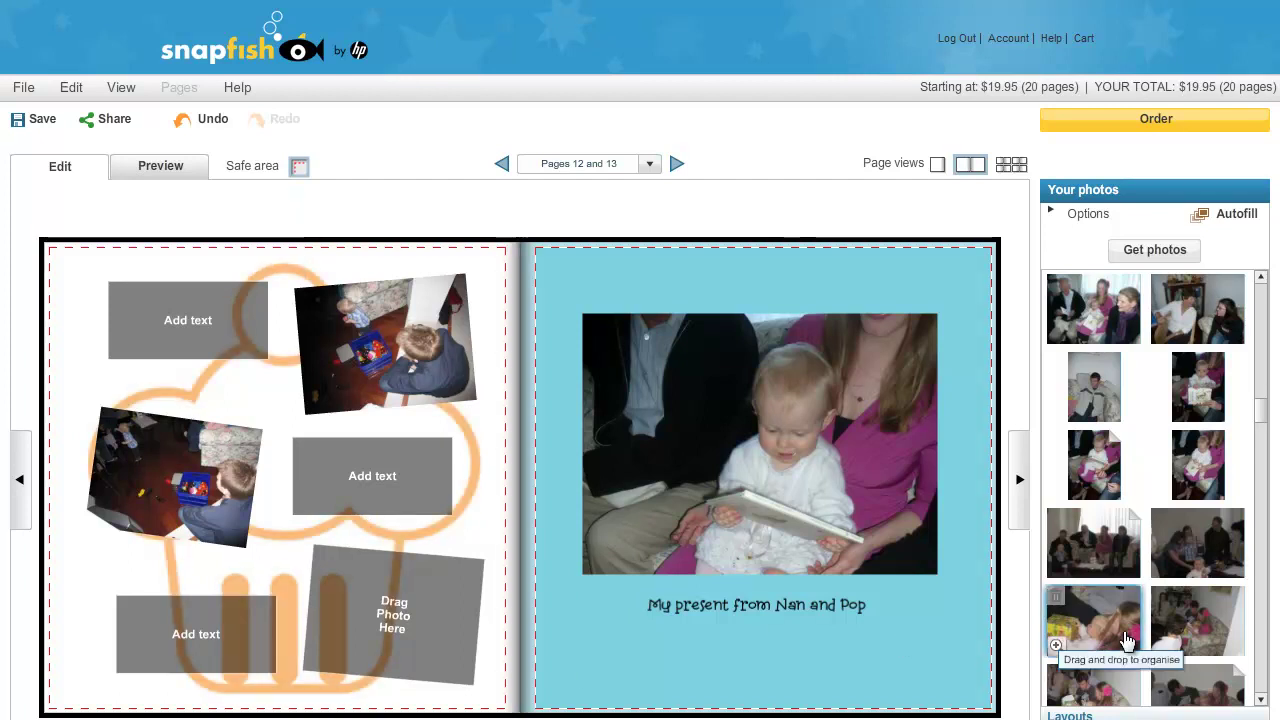
left_click_drag(1067, 619, 391, 608)
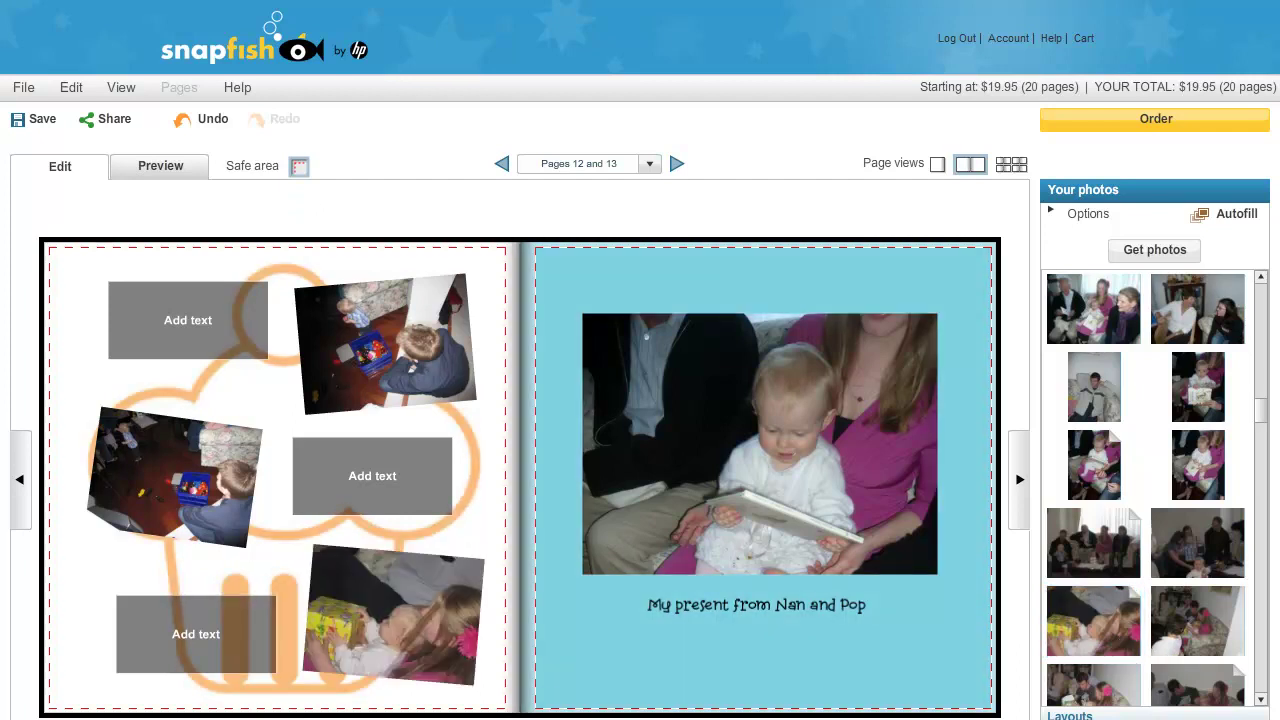
- Page forward through pages 14–19 to the book's last page, page 20
left_click(1022, 500)
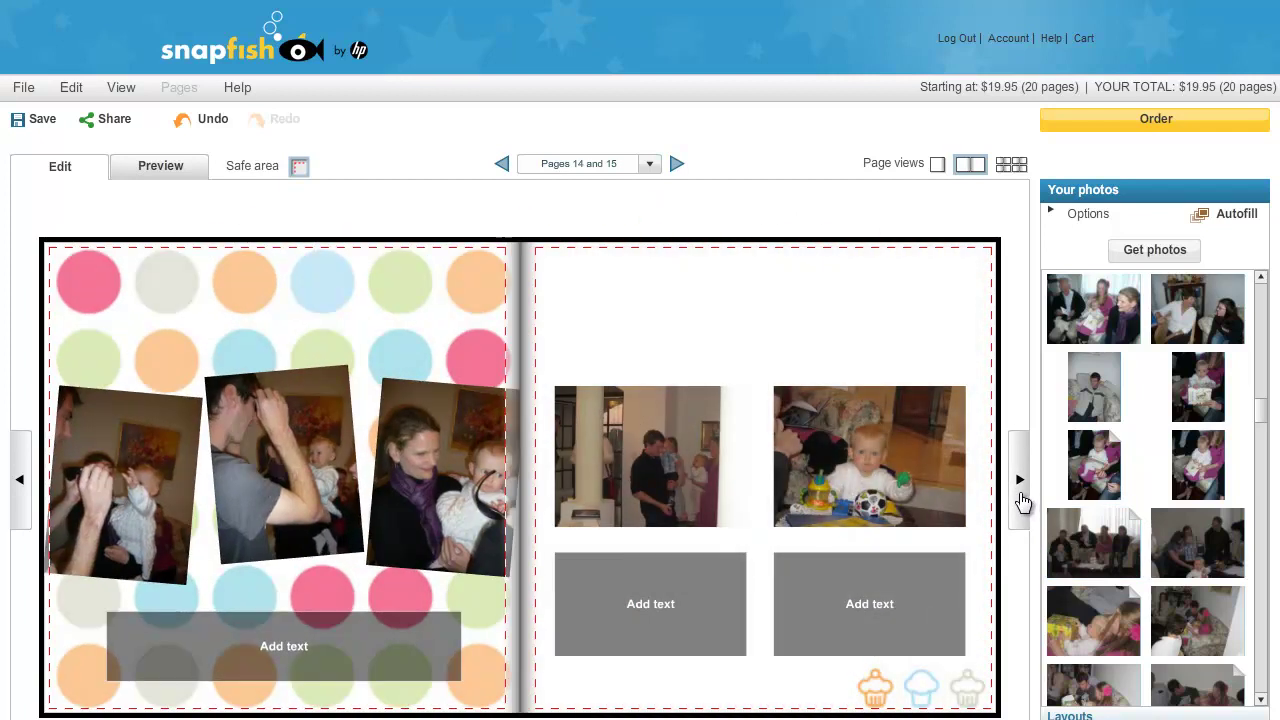
left_click(1022, 500)
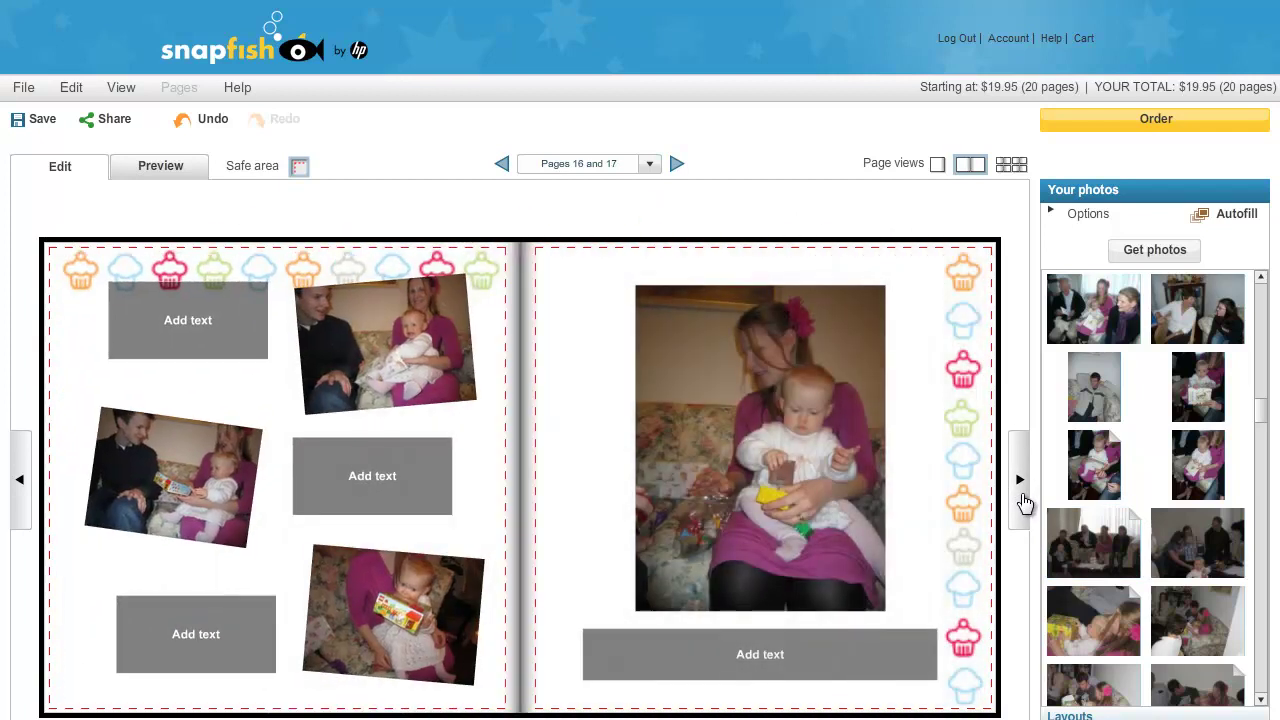
left_click(1021, 500)
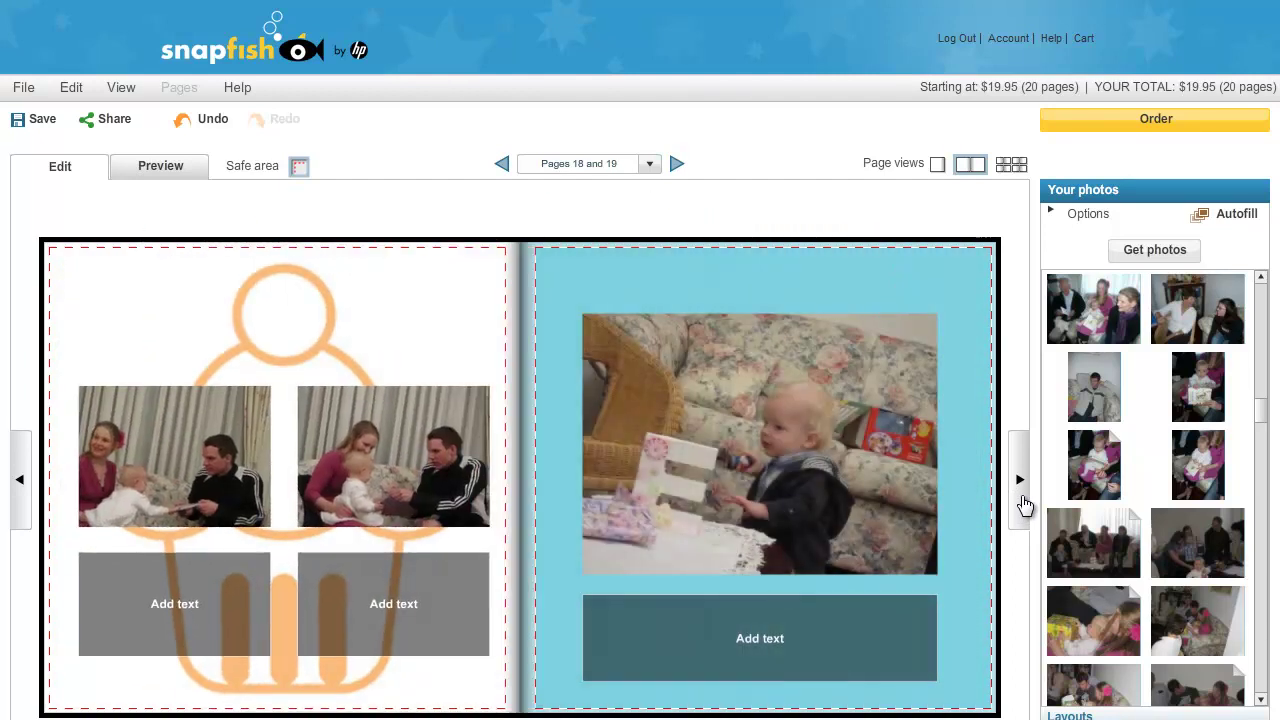
left_click(1021, 500)
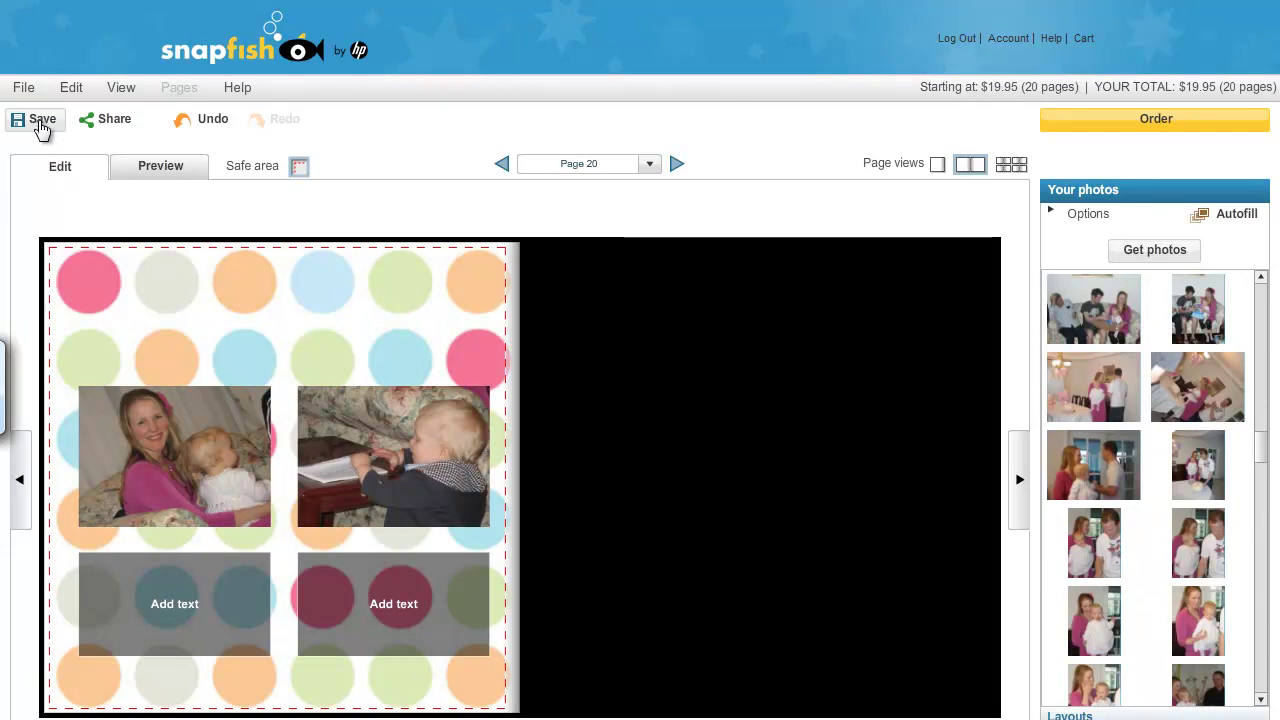
- Save the photo book, replacing the project name with 'Emily's birthday'
left_click(45, 125)
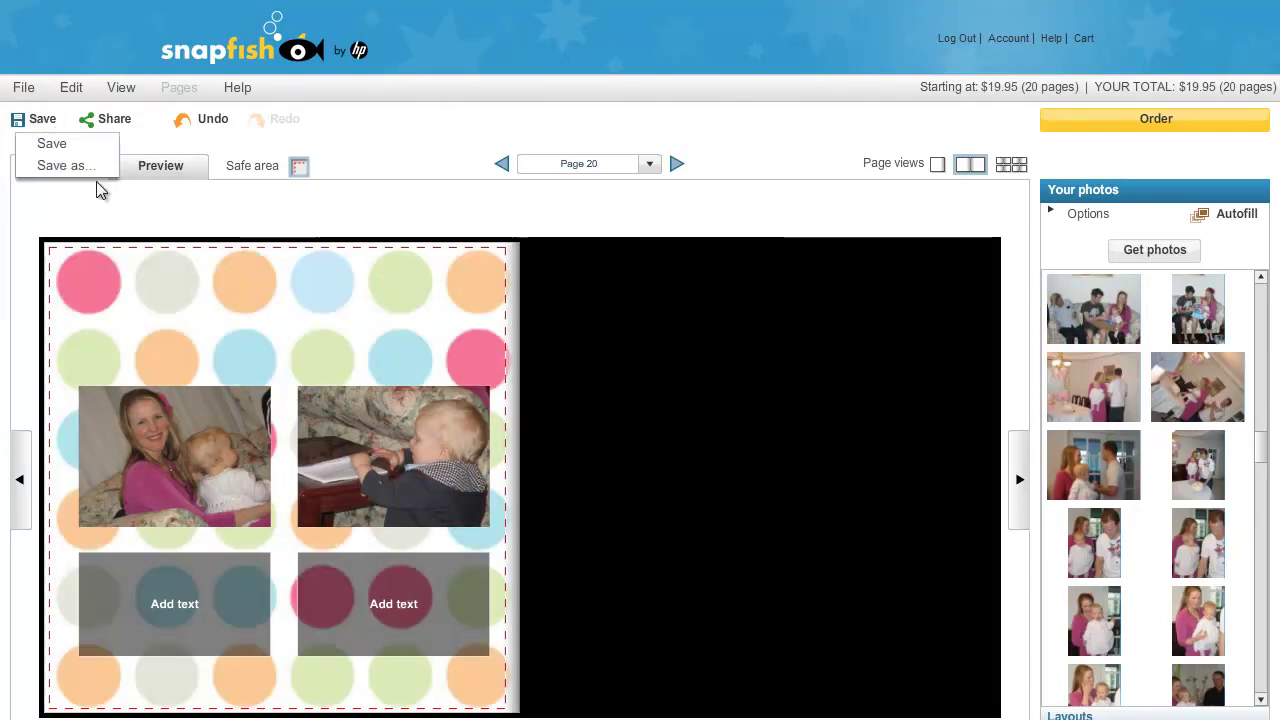
left_click(74, 141)
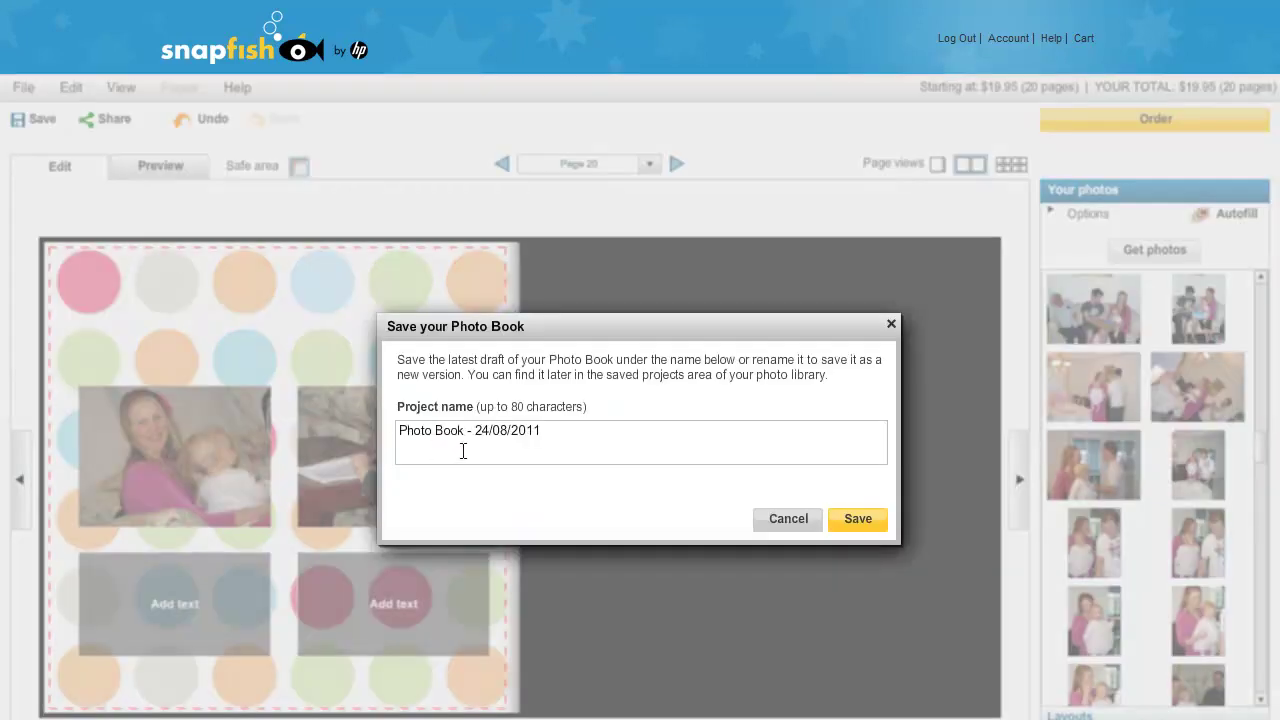
left_click_drag(538, 430, 226, 437)
type("Emily's birthday")
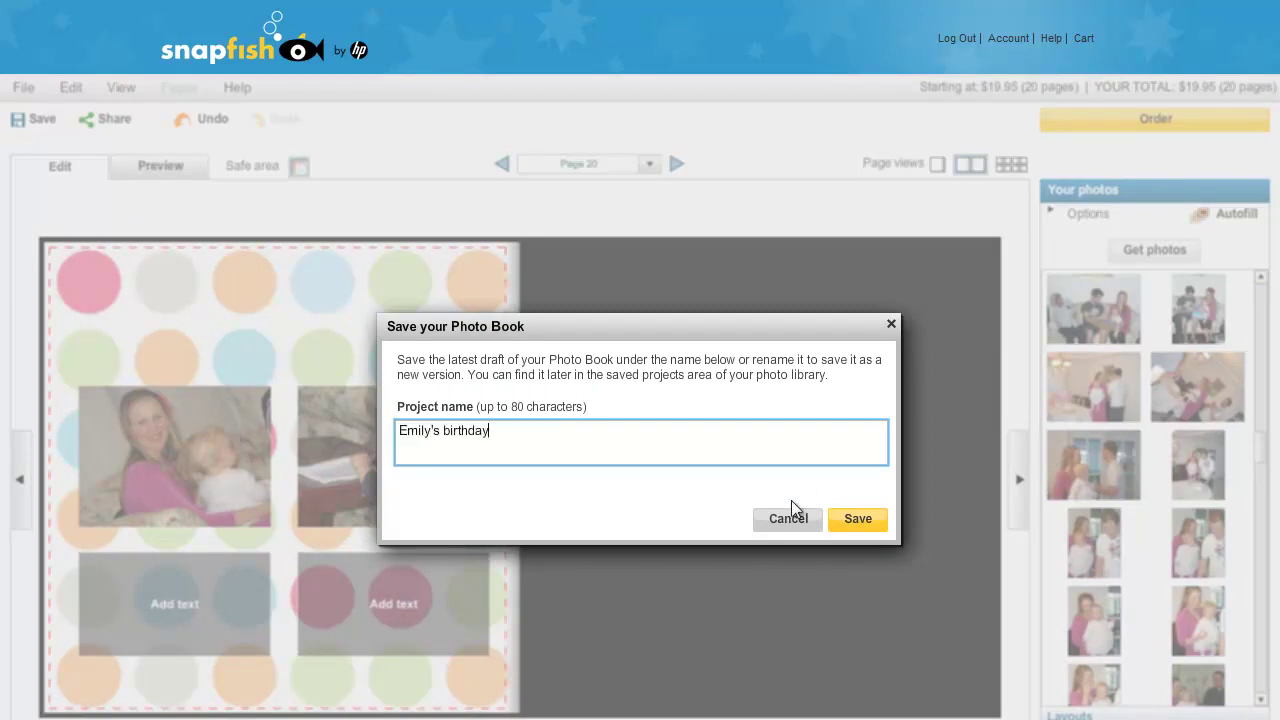
left_click(848, 521)
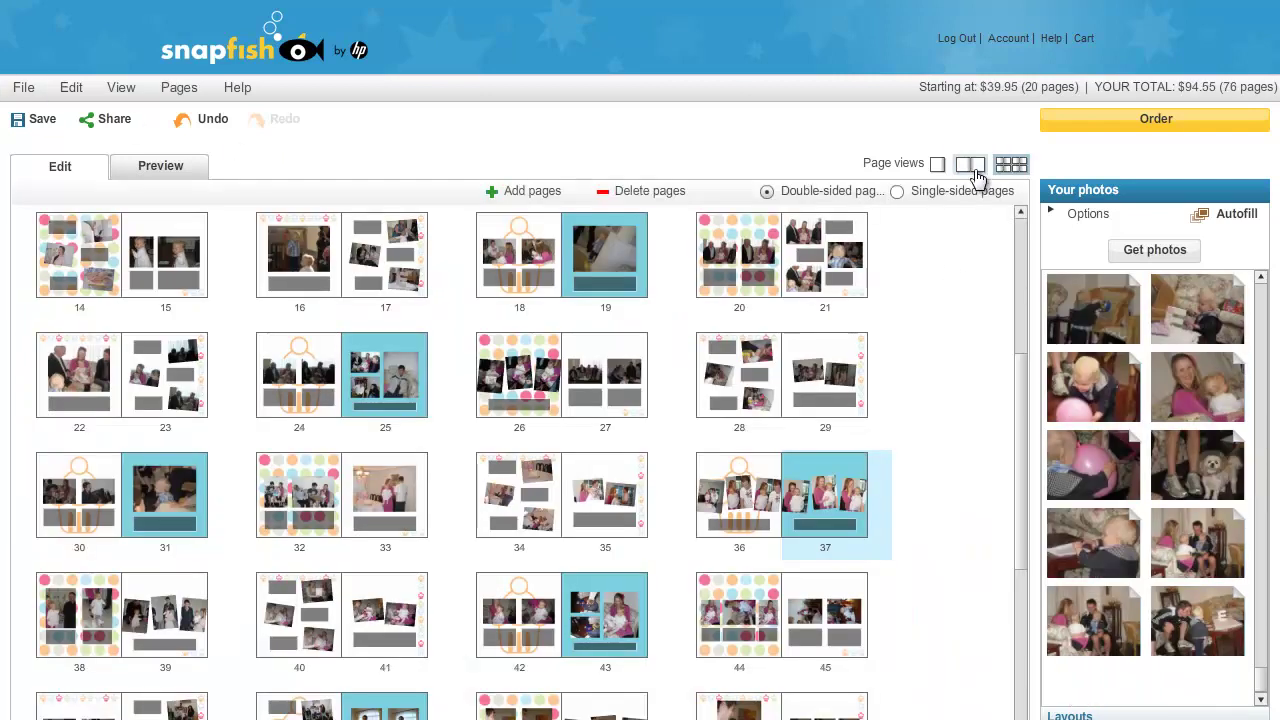
- Go to pages 36–37 and try several three-photo layouts, including a tilted one, on page 37
left_click(972, 166)
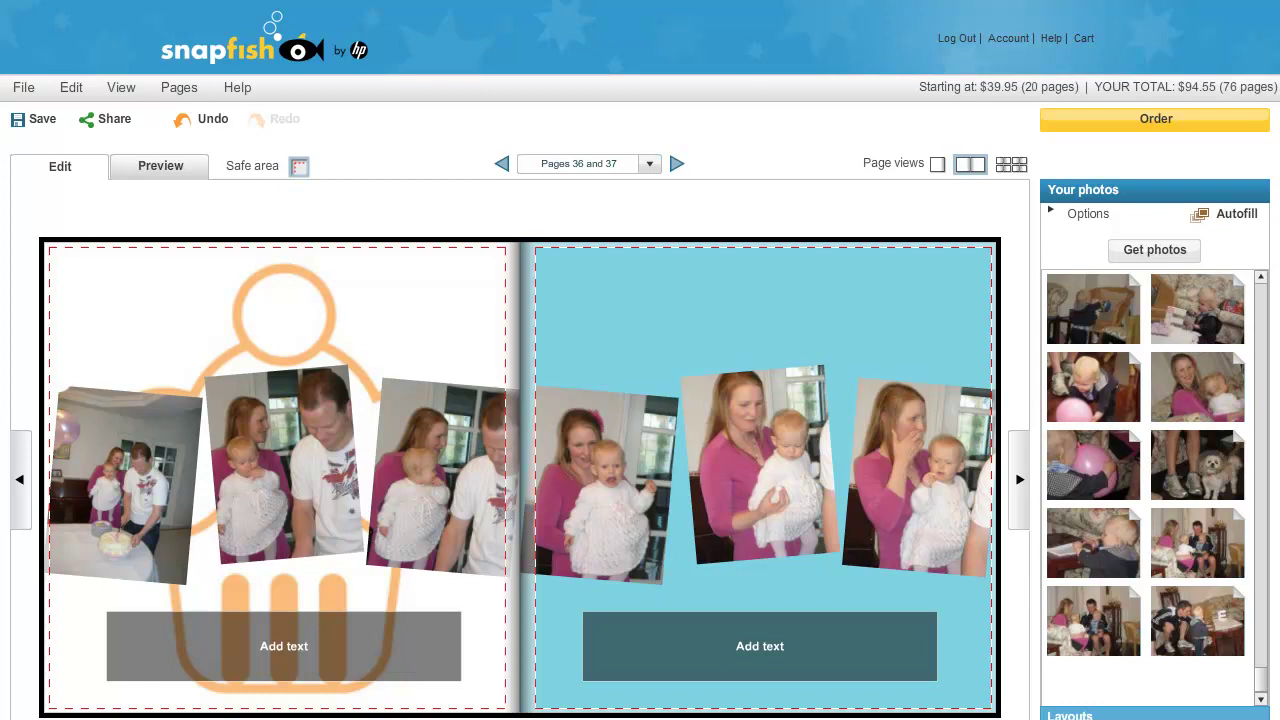
left_click(1070, 715)
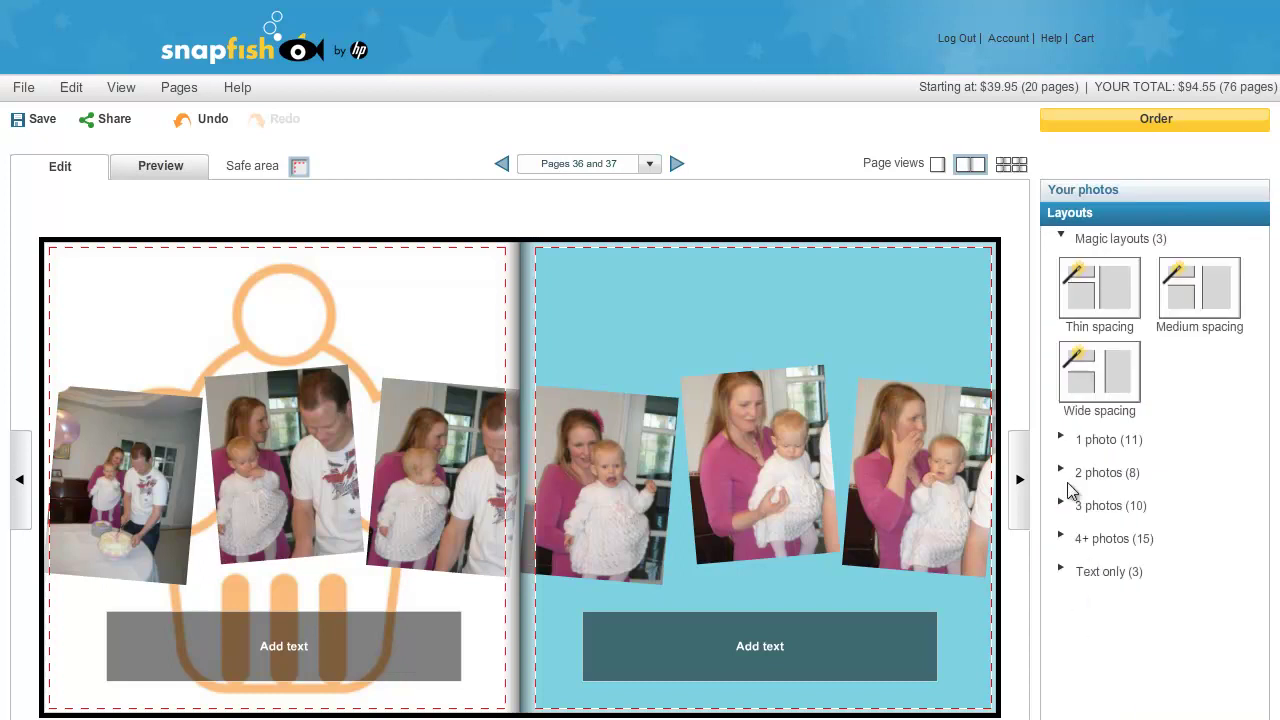
mouse_move(1070, 425)
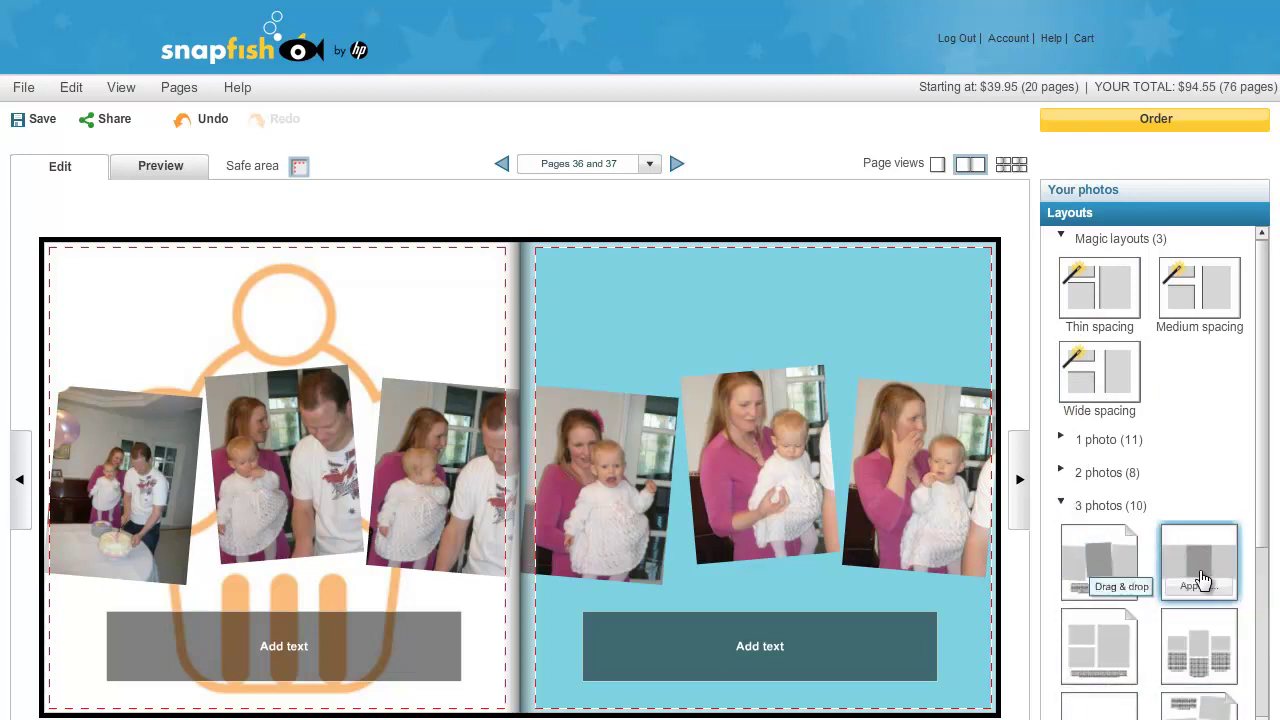
left_click_drag(1201, 570, 859, 484)
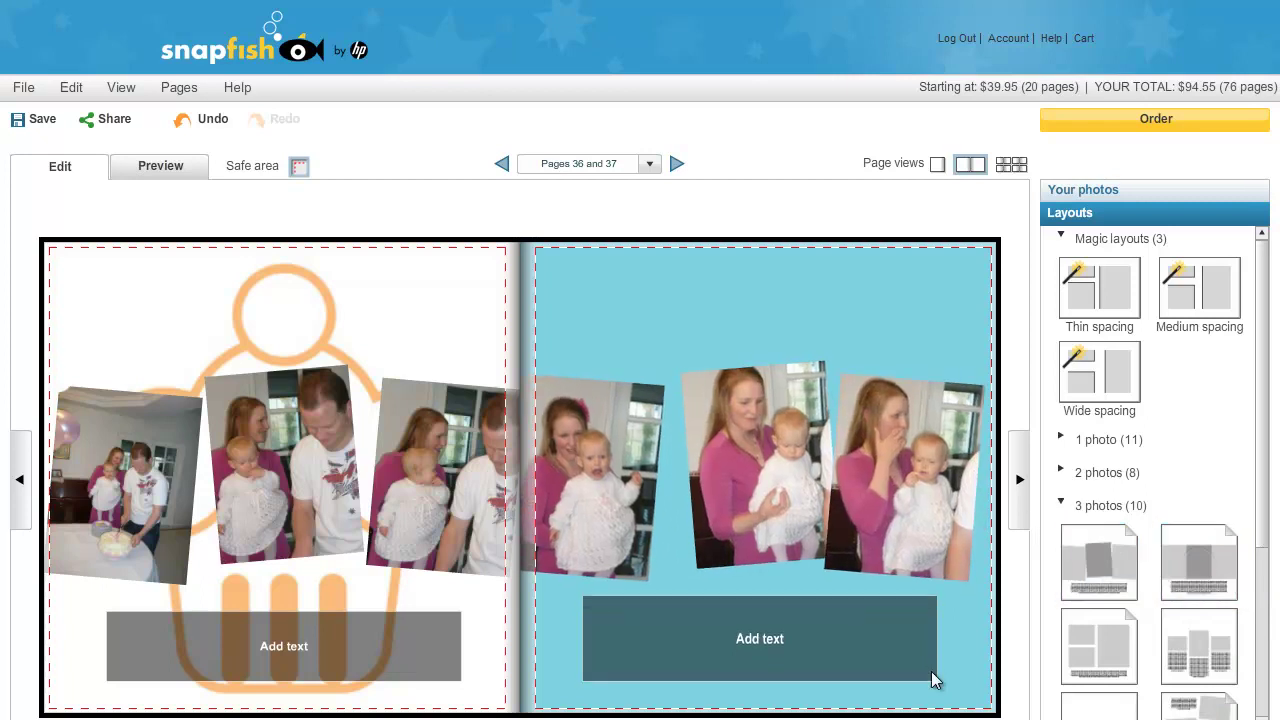
mouse_move(1062, 662)
left_click_drag(1105, 648, 869, 512)
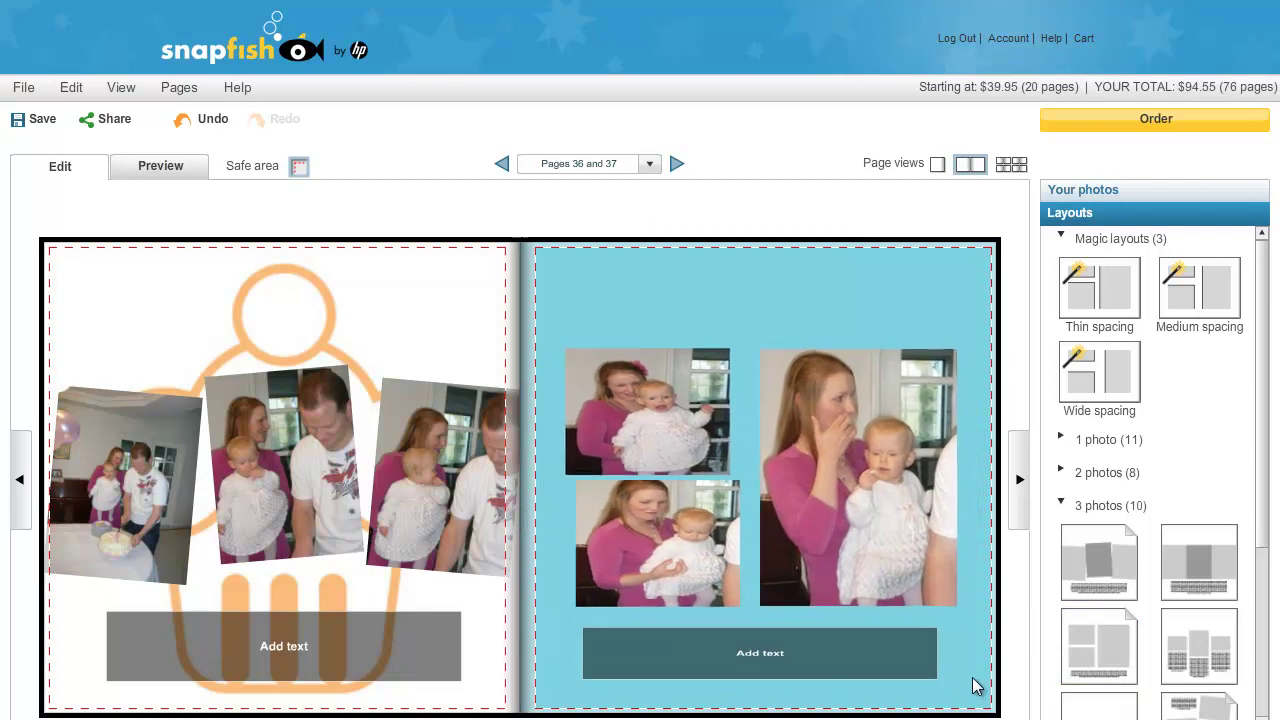
mouse_move(1076, 575)
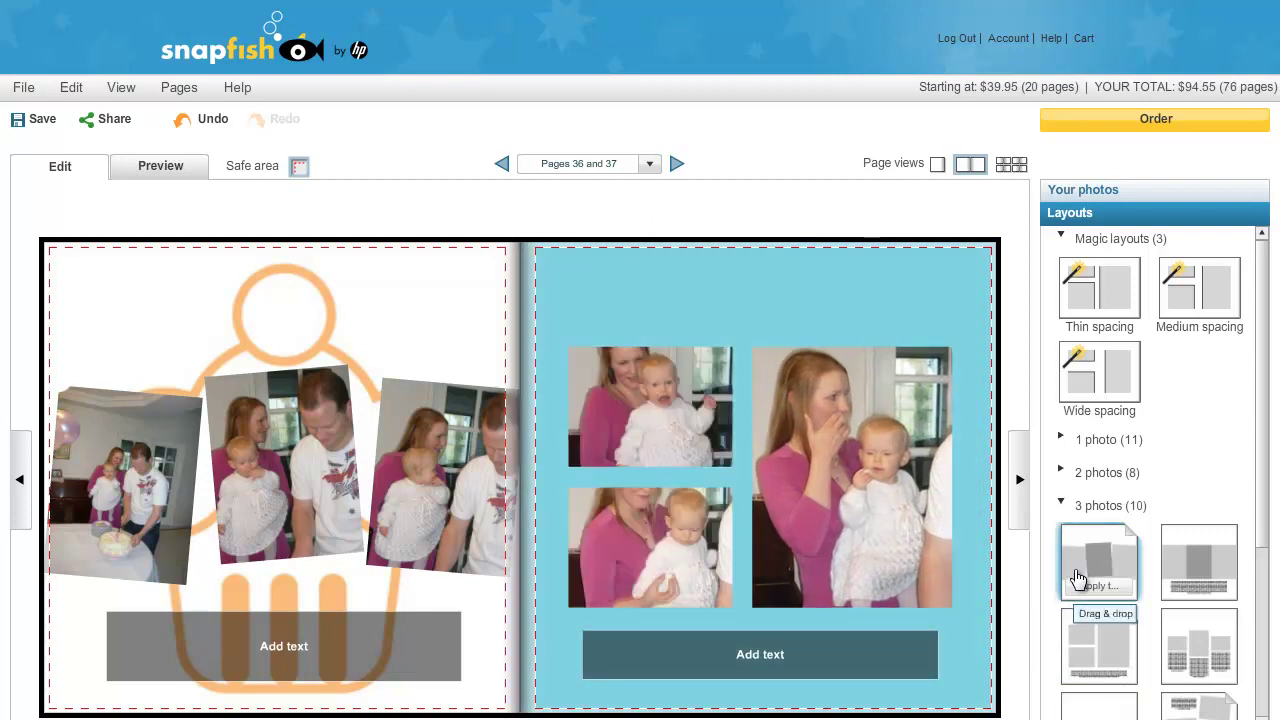
left_click_drag(1093, 583, 840, 443)
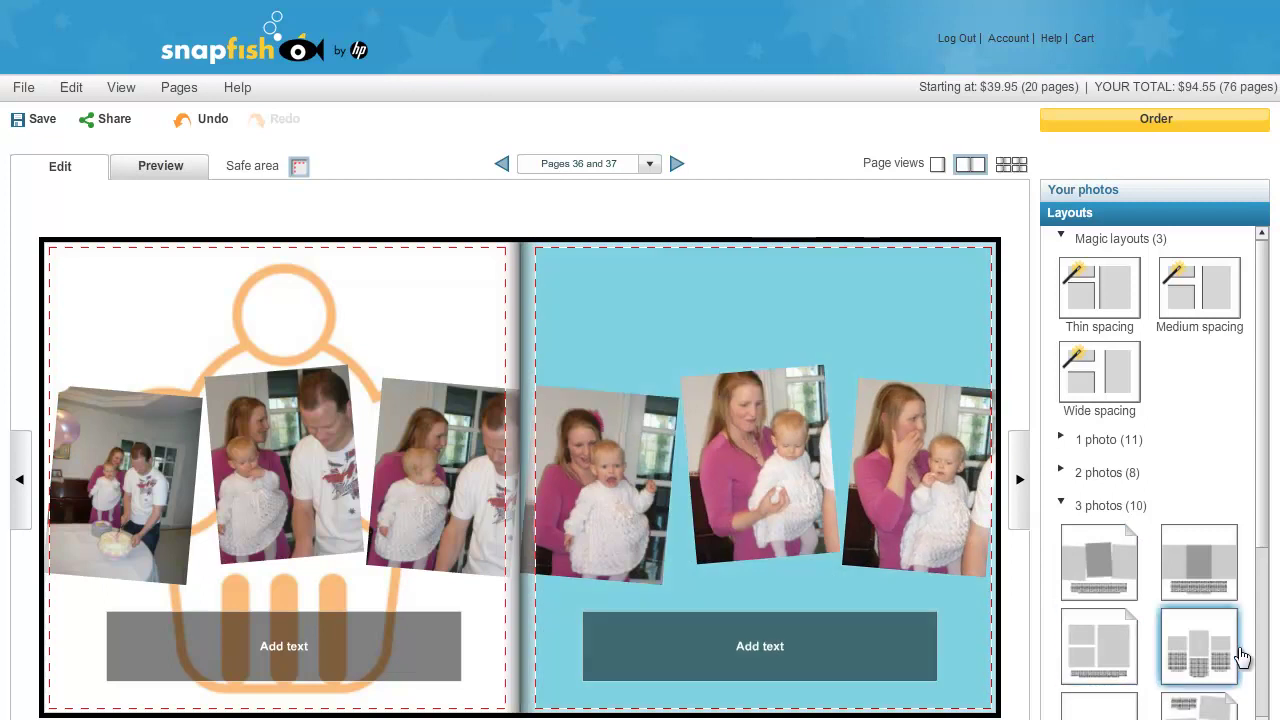
- Try captioned and overlapping layouts, then settle on a two-photo layout with two text boxes for page 37
left_click_drag(1211, 646, 880, 510)
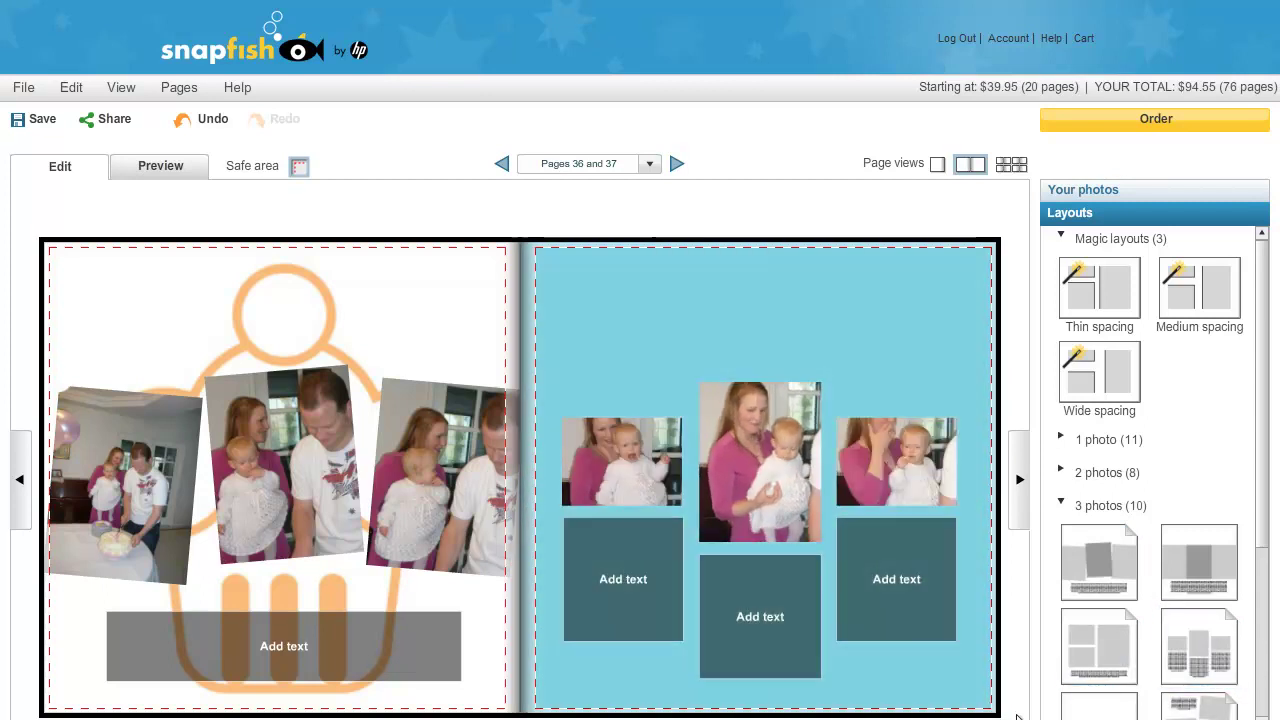
left_click(1263, 640)
left_click_drag(1099, 622, 893, 497)
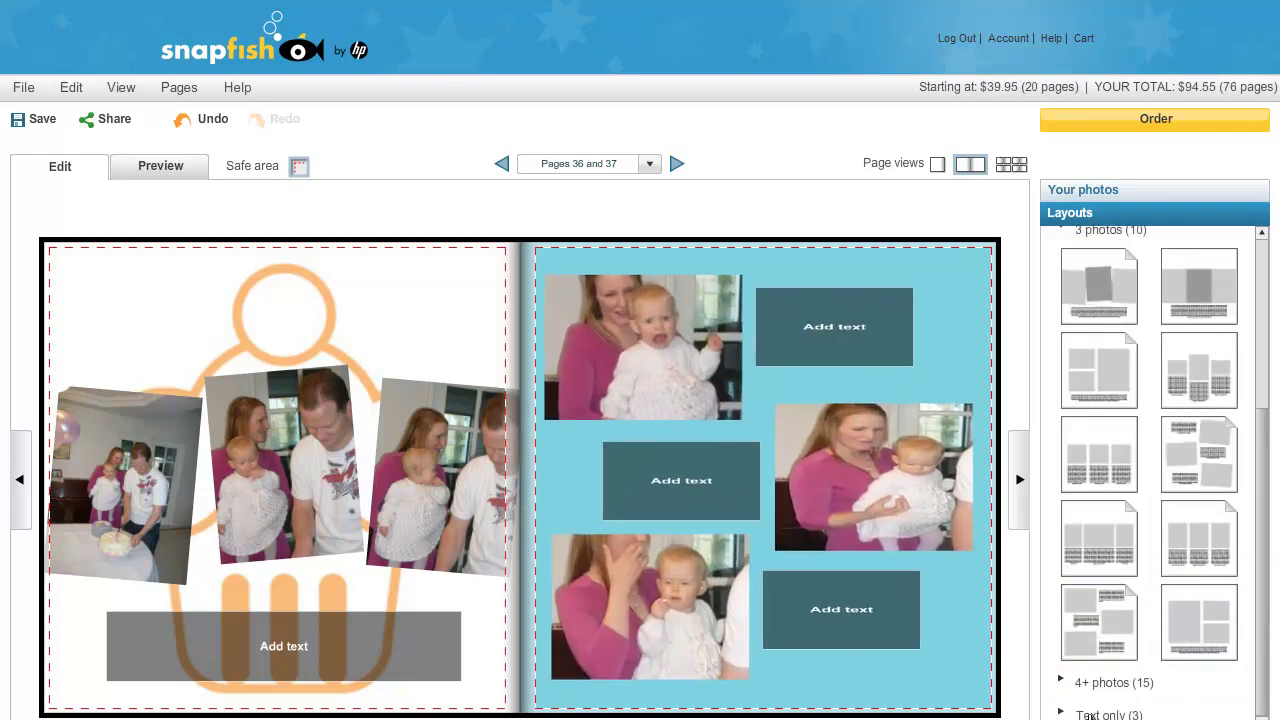
left_click_drag(1190, 630, 832, 486)
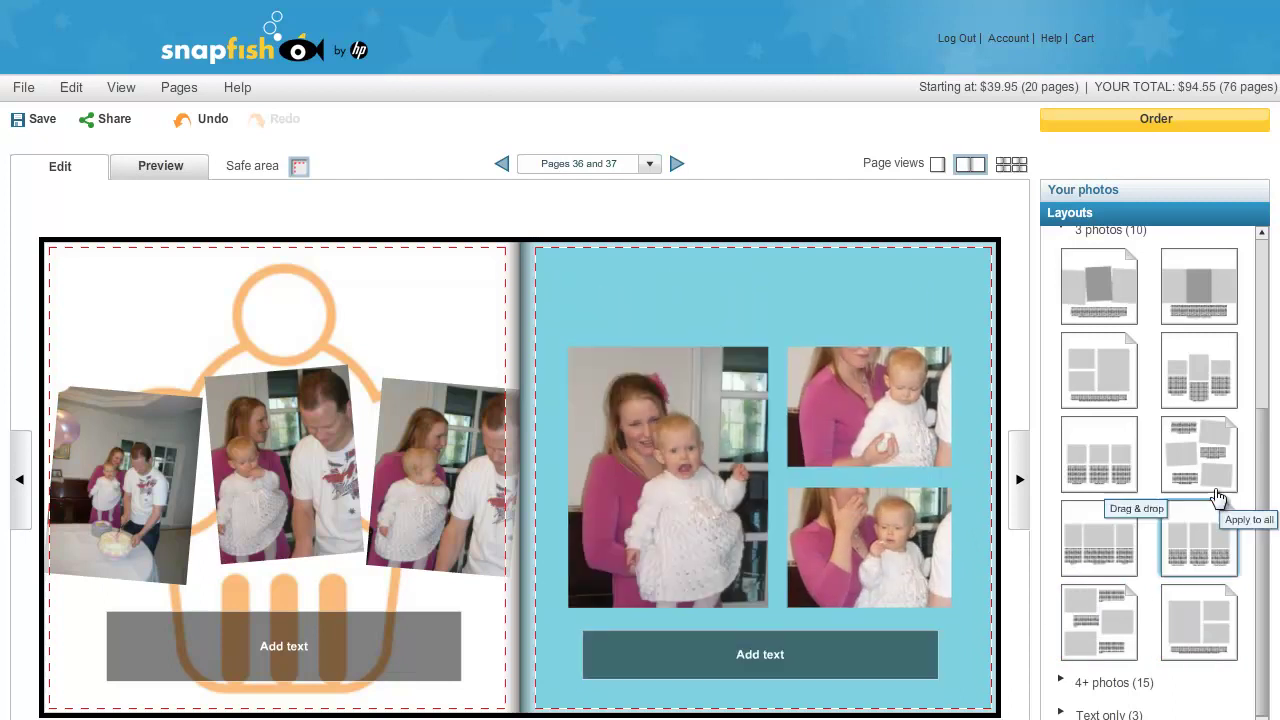
left_click_drag(1266, 597, 1266, 408)
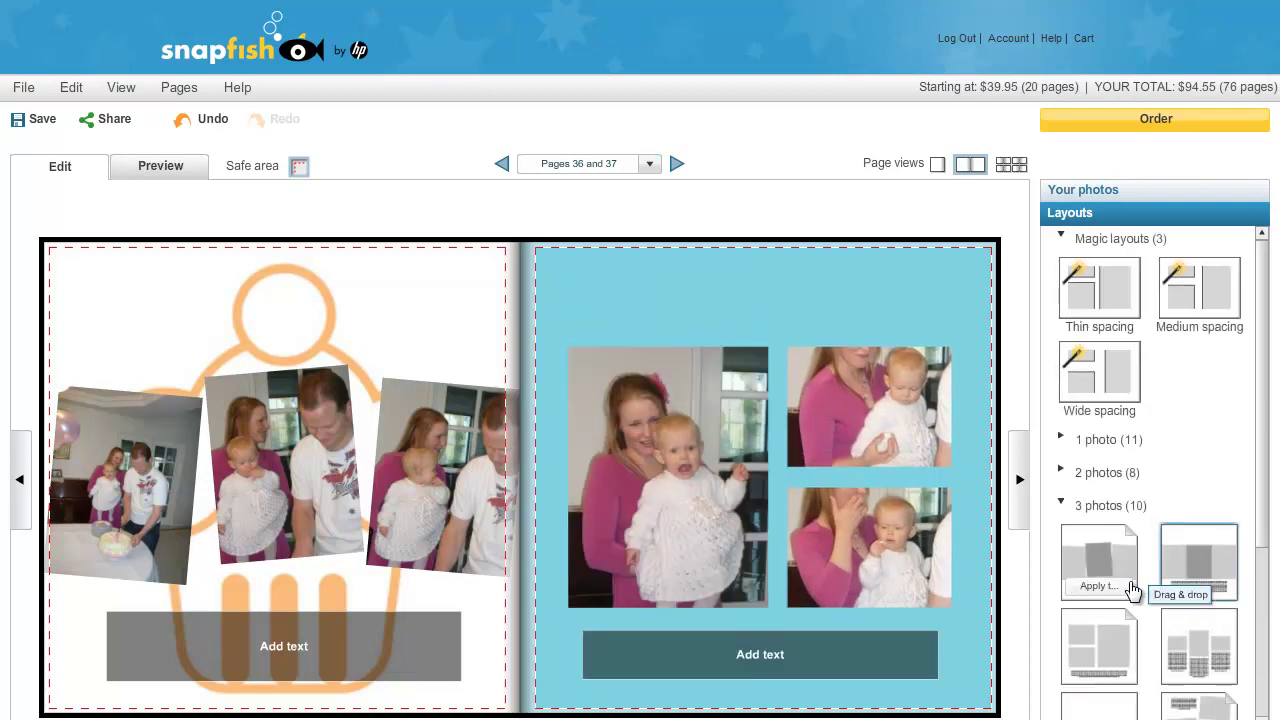
left_click_drag(1106, 583, 973, 202)
mouse_move(887, 401)
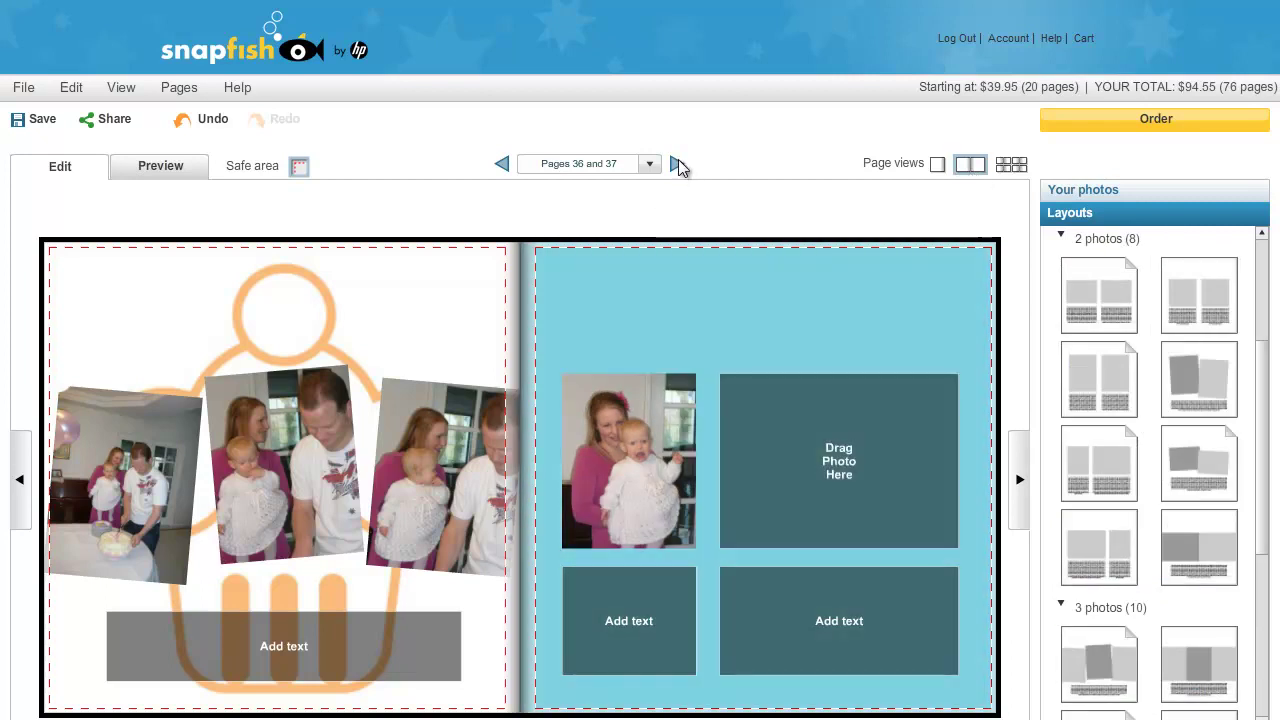
- On the pages 38–39 spread, add one blank page on the left and one on the right
left_click(677, 163)
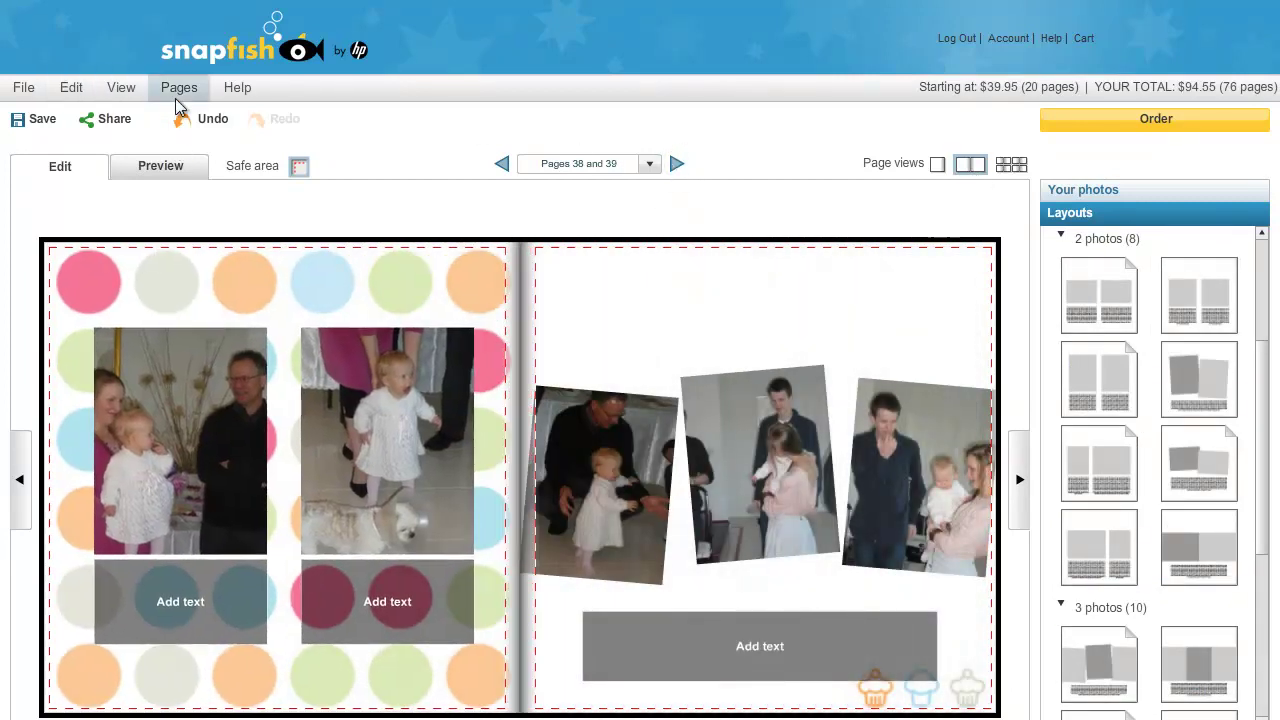
left_click(179, 92)
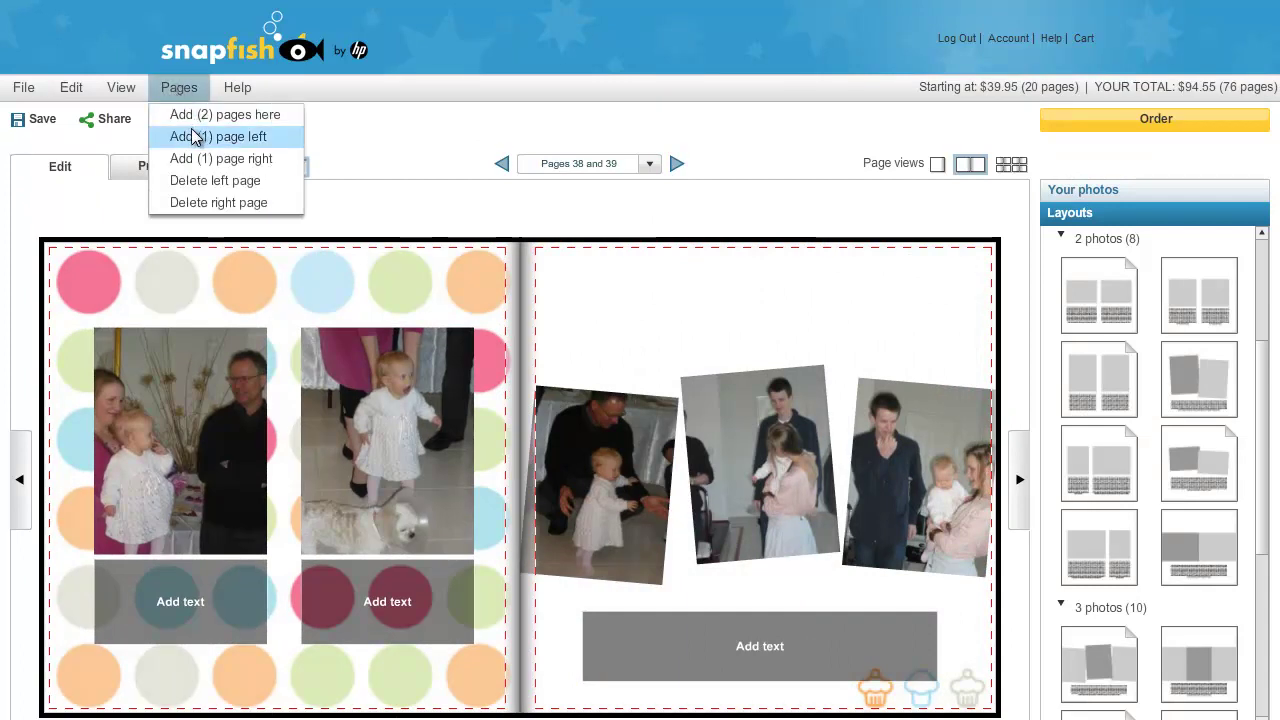
left_click(193, 136)
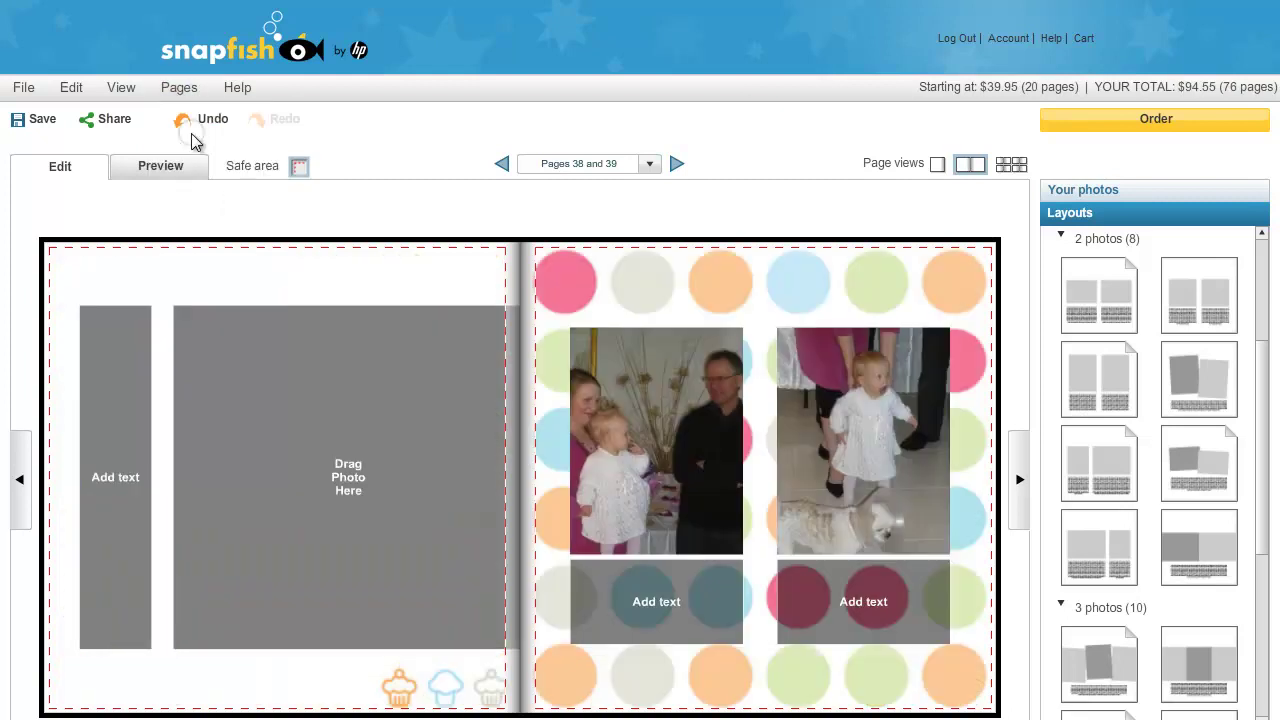
left_click(182, 92)
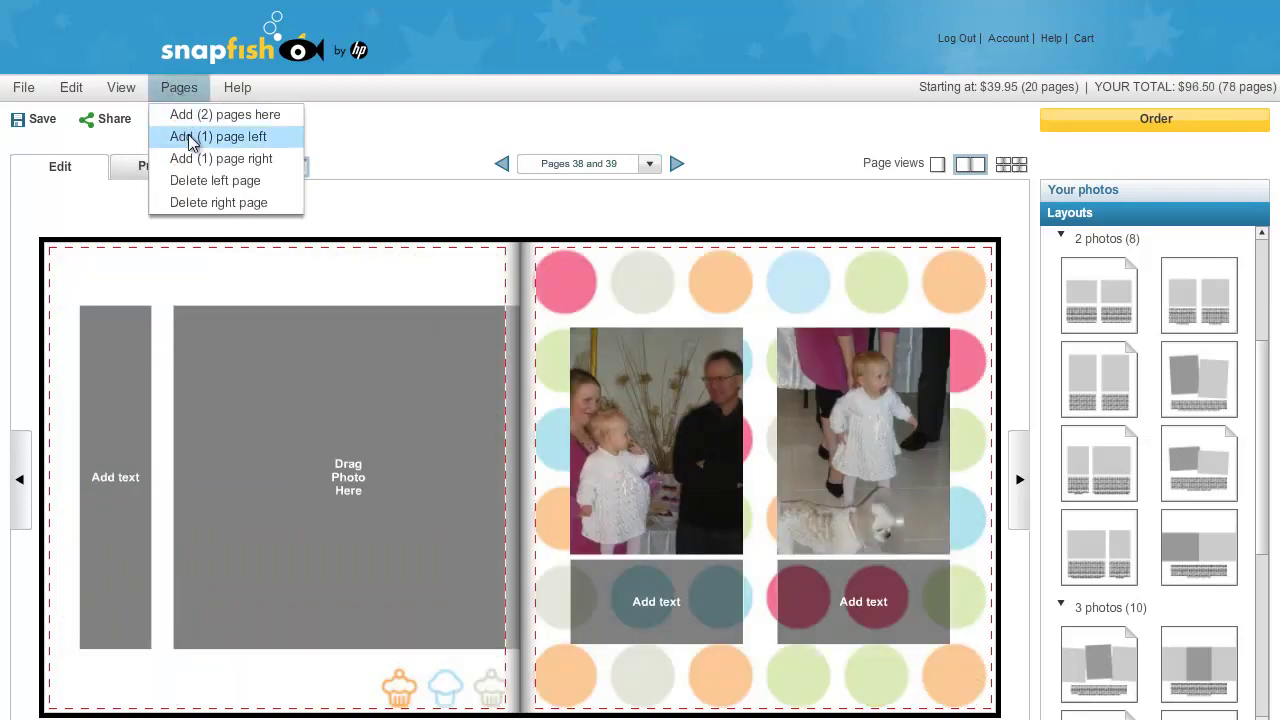
left_click(192, 160)
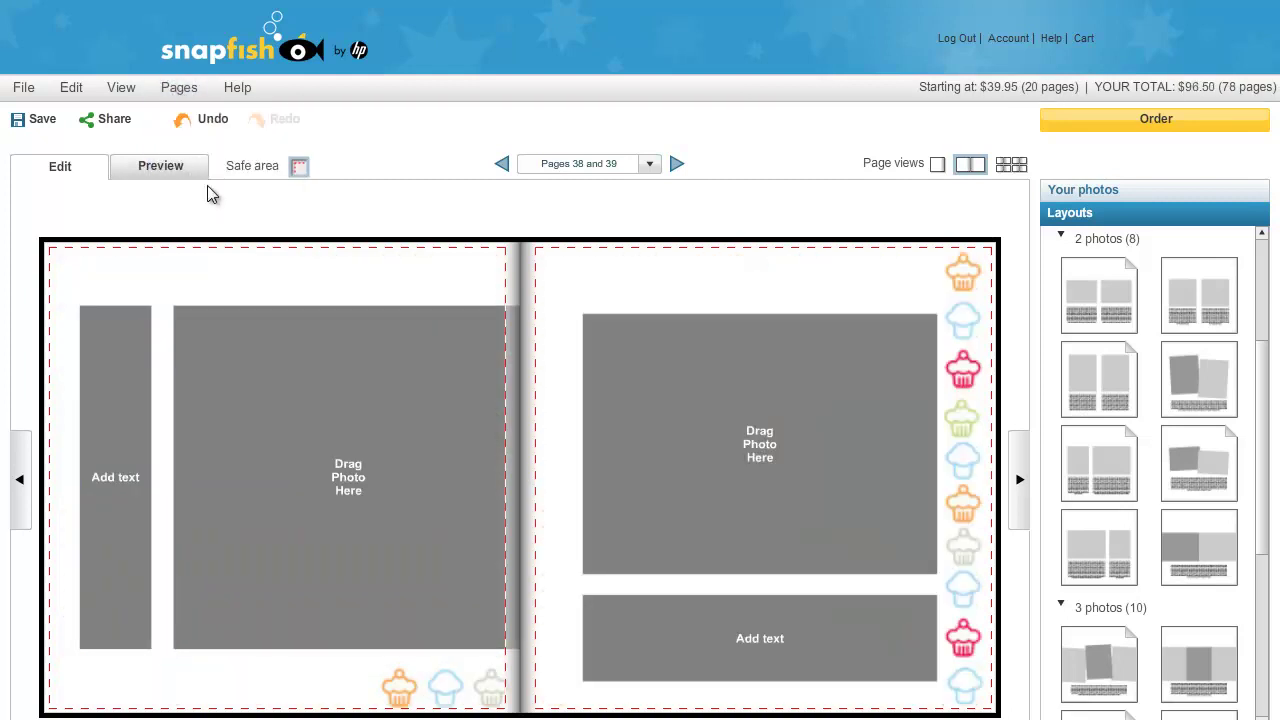
- Add two pages after the pages 36–37 spread, then page forward through the new pages
left_click(502, 165)
left_click(190, 97)
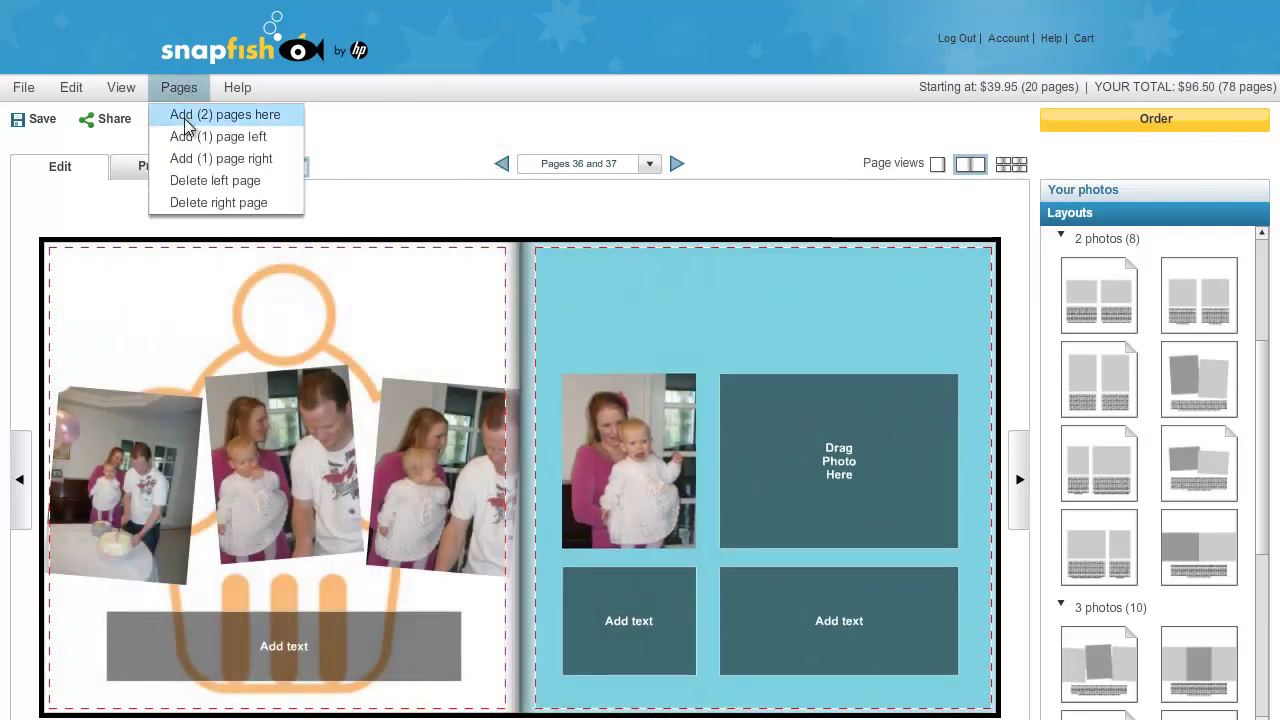
left_click(190, 118)
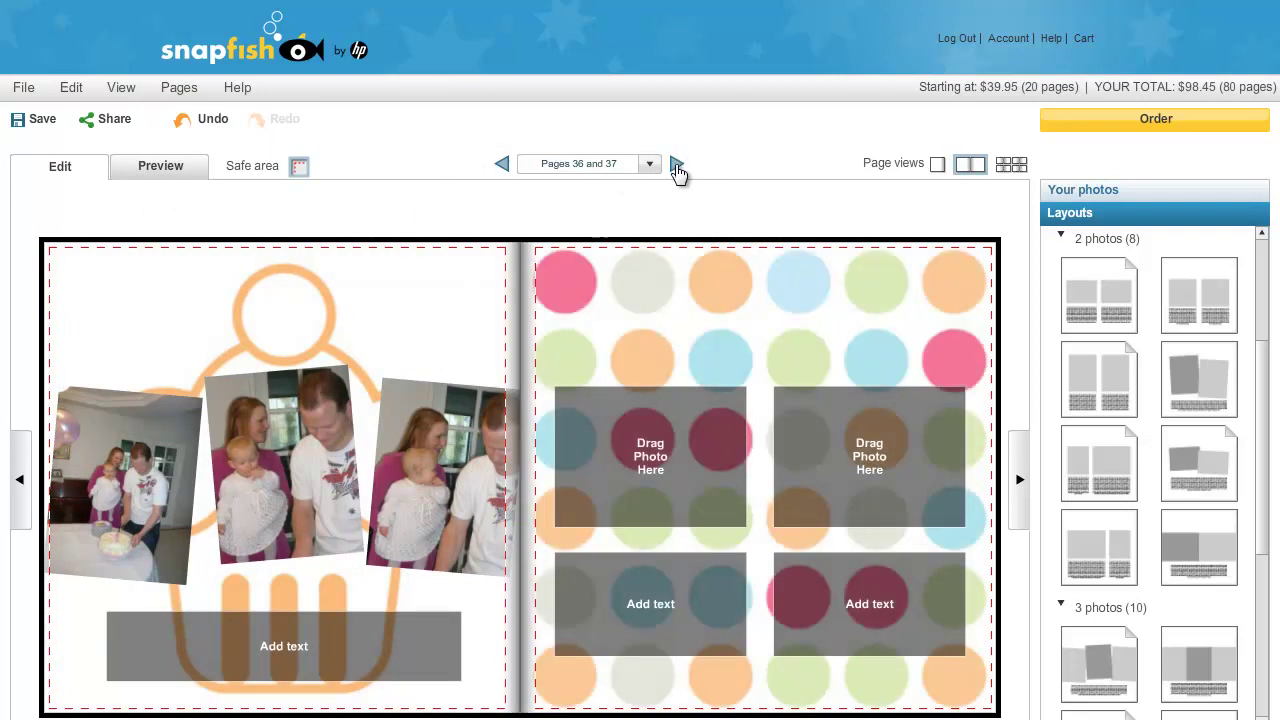
left_click(677, 168)
left_click(680, 168)
- Drop a balloon photo into page 39's empty frame and fill page 38's second and third frames
left_click(502, 166)
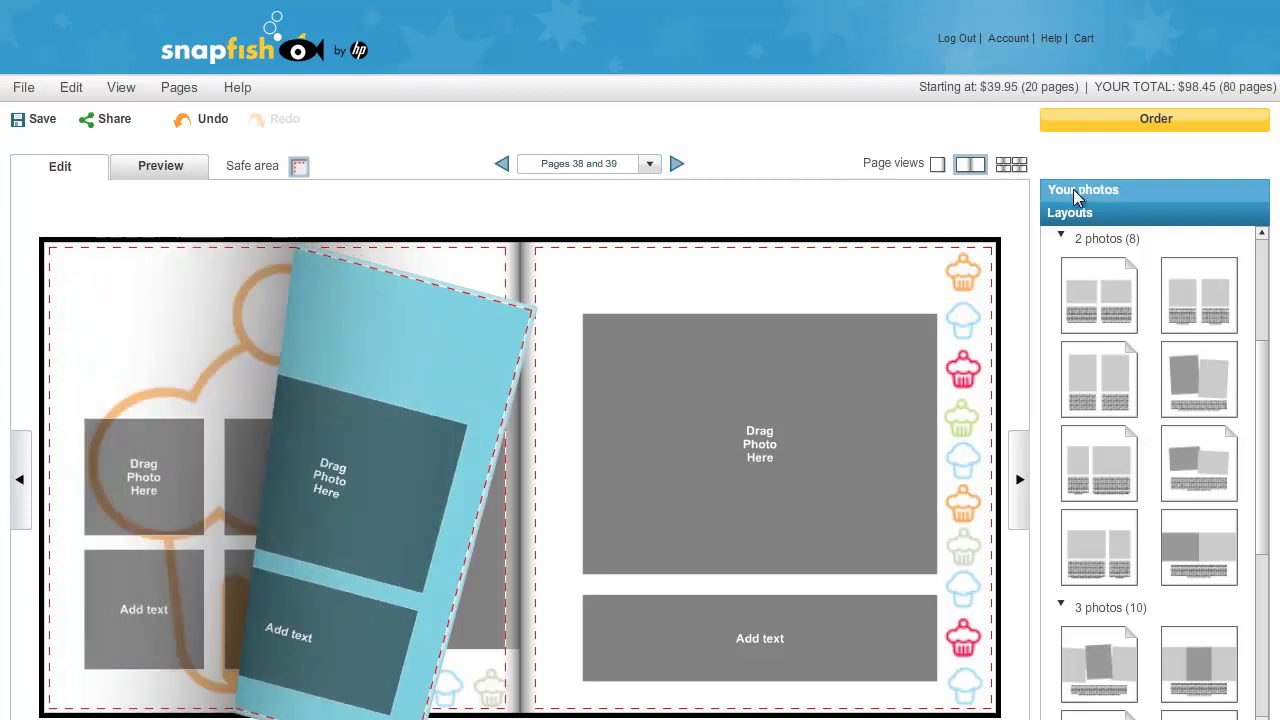
left_click(1077, 192)
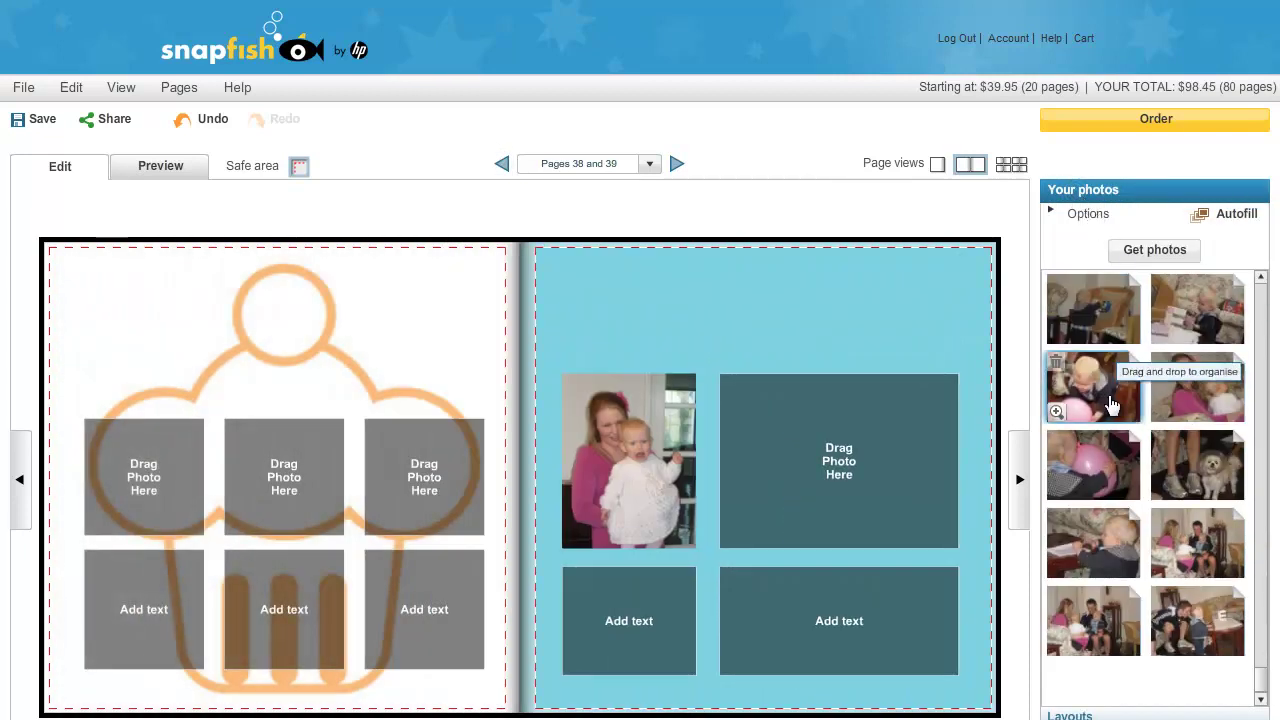
left_click_drag(1108, 405, 926, 490)
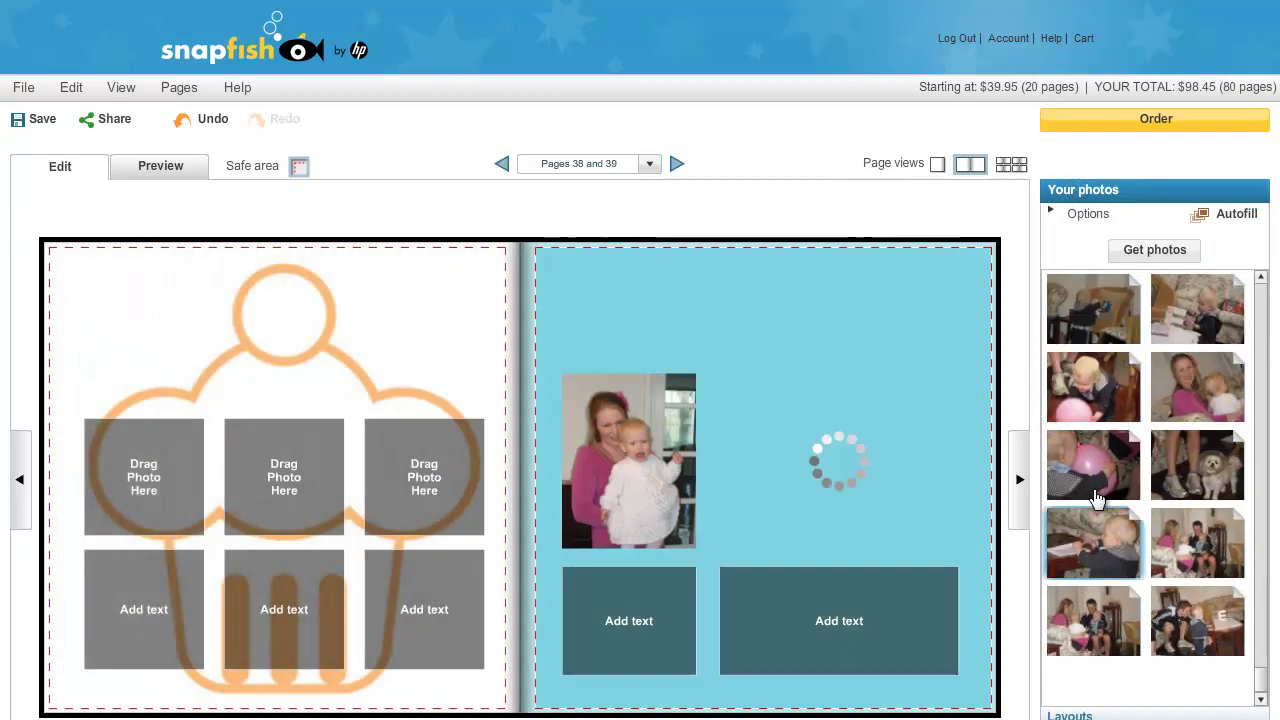
left_click_drag(1122, 497, 440, 515)
left_click_drag(1170, 610, 291, 482)
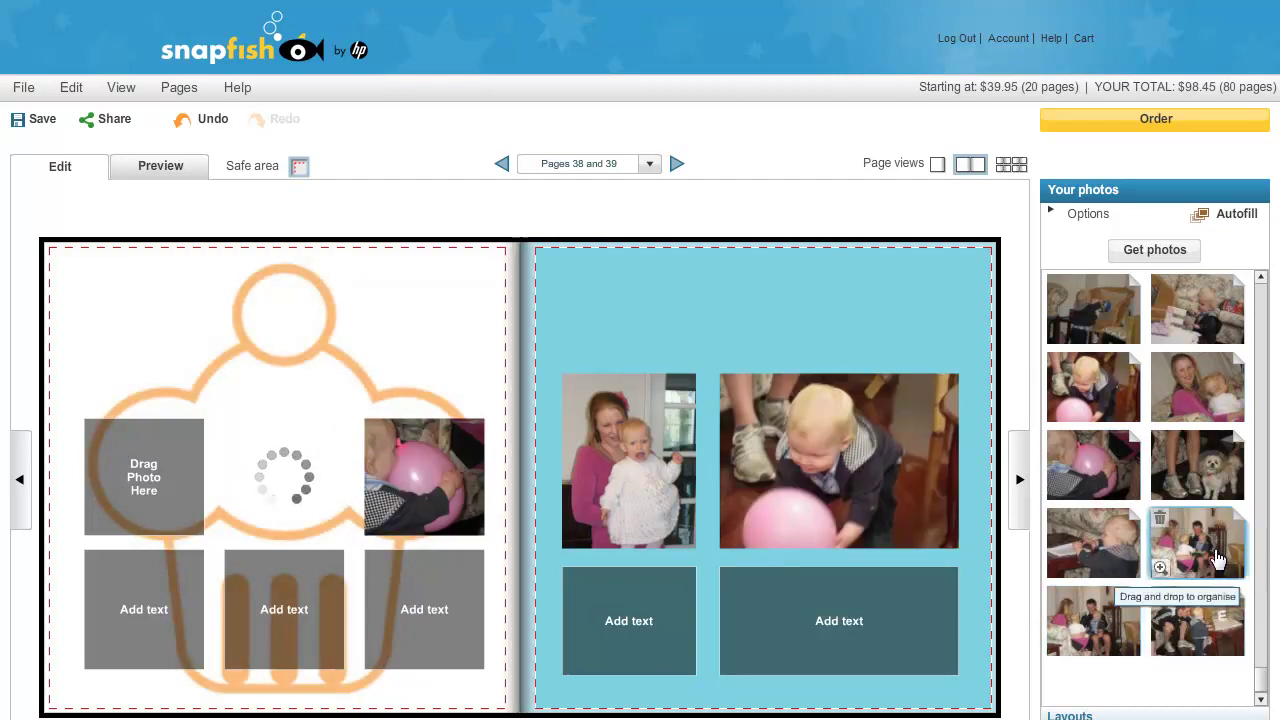
left_click_drag(1220, 562, 168, 490)
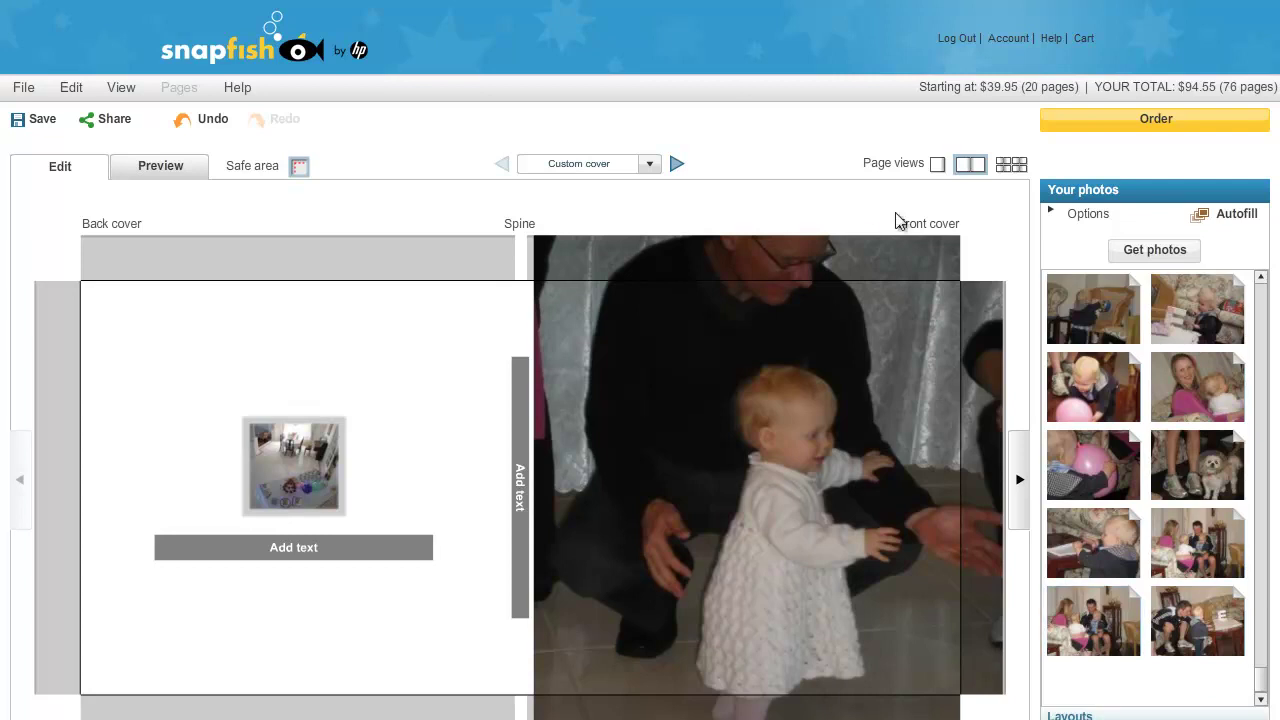
- Switch to the thumbnail grid of all pages and scroll down and back up through them
left_click(1011, 165)
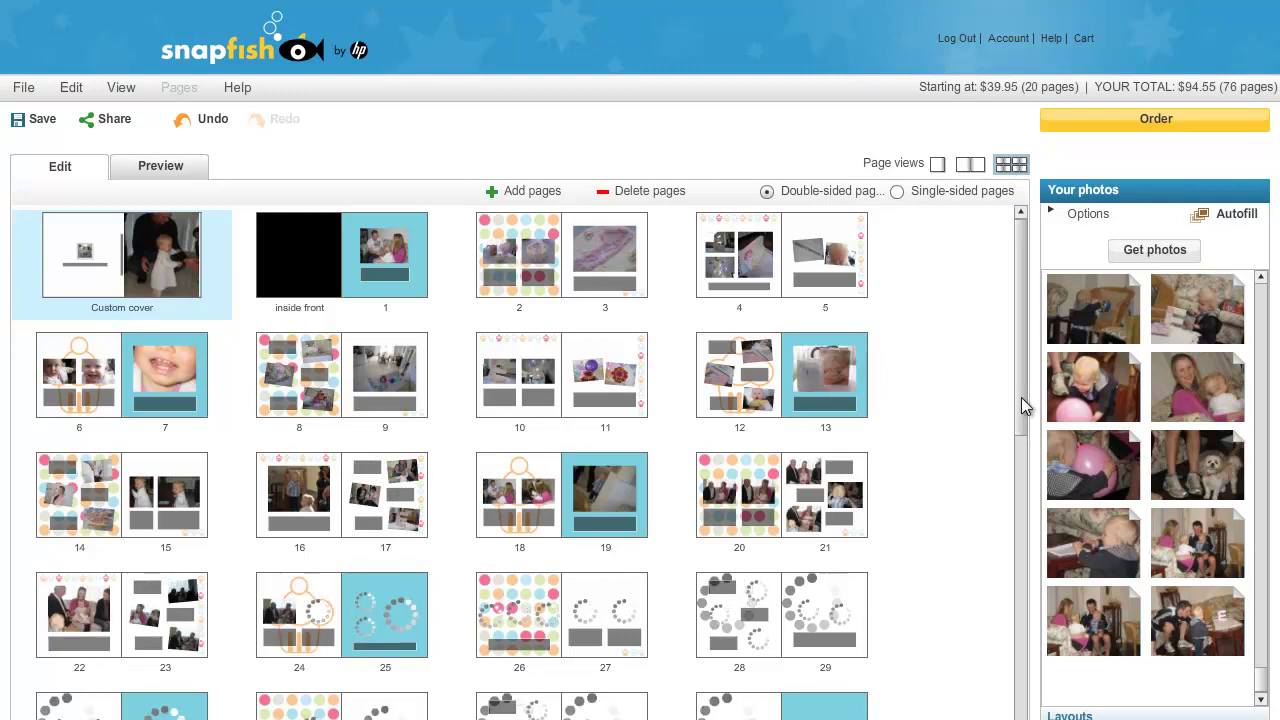
left_click_drag(1023, 396, 1034, 690)
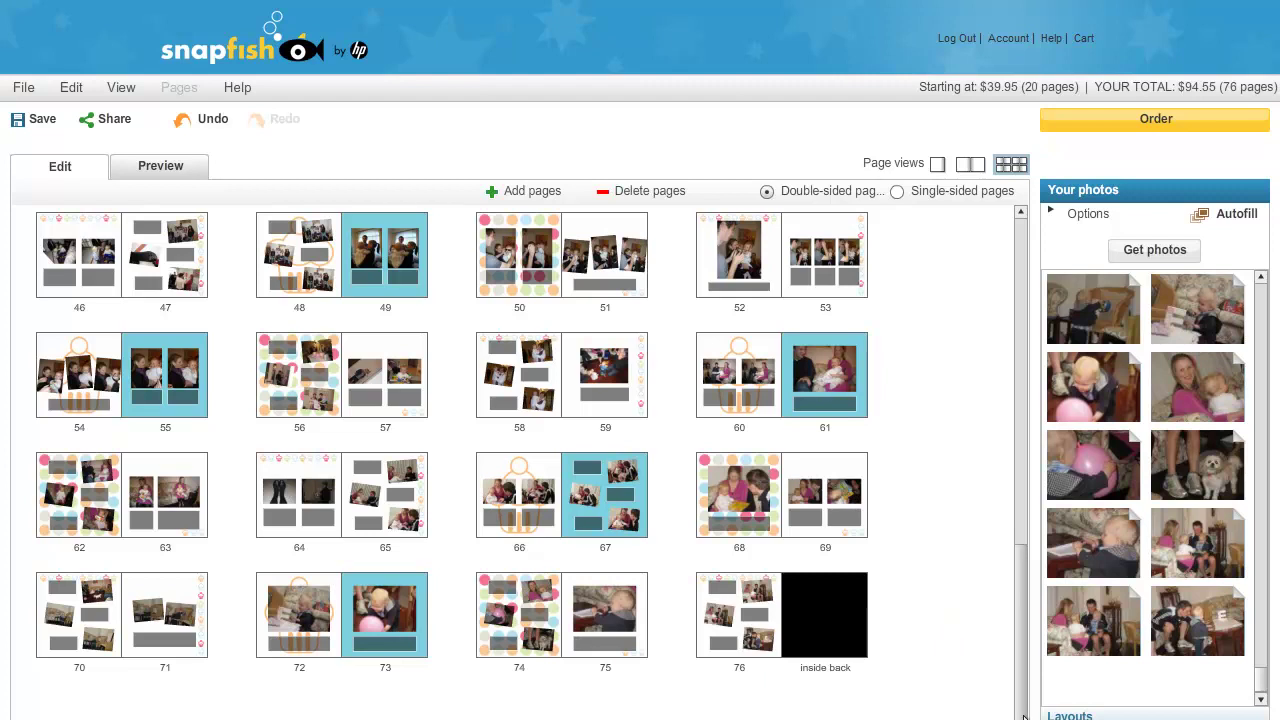
left_click_drag(1022, 716, 1018, 530)
- Order the 80-page $98.45 book despite empty photo spots, confirm it's reviewed, and add it to cart
left_click(1160, 137)
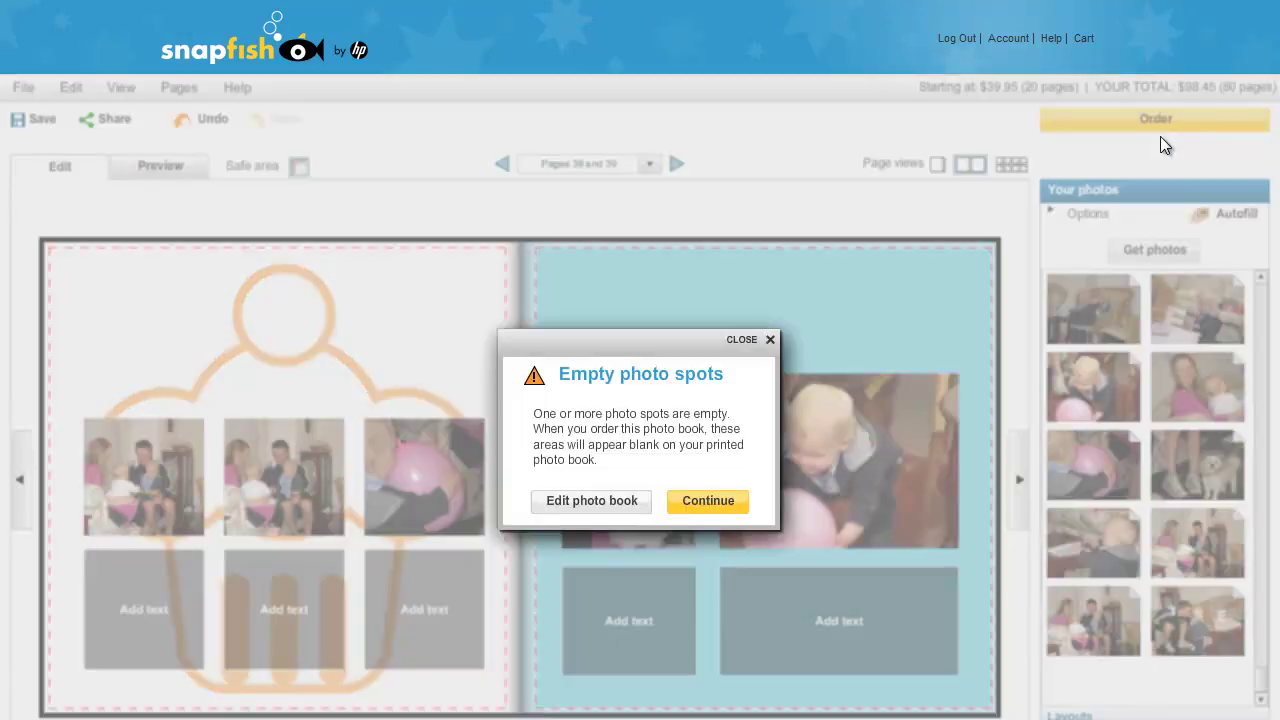
left_click(700, 505)
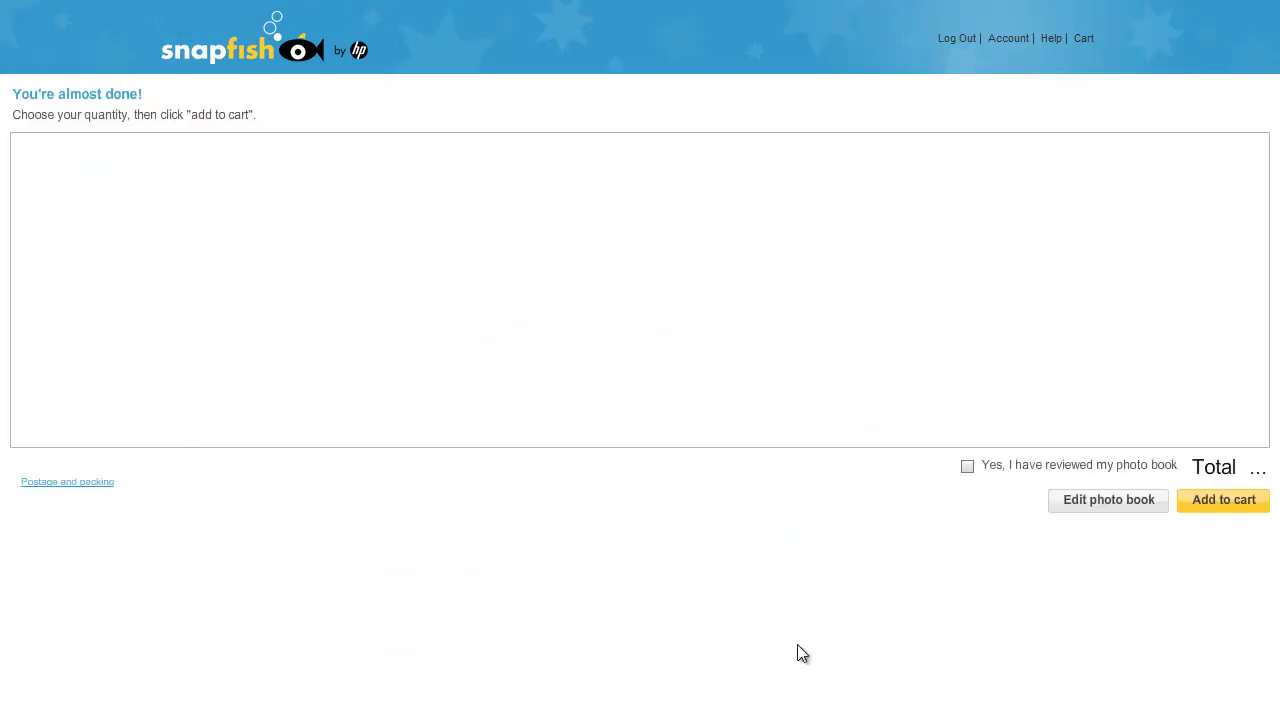
left_click(1193, 523)
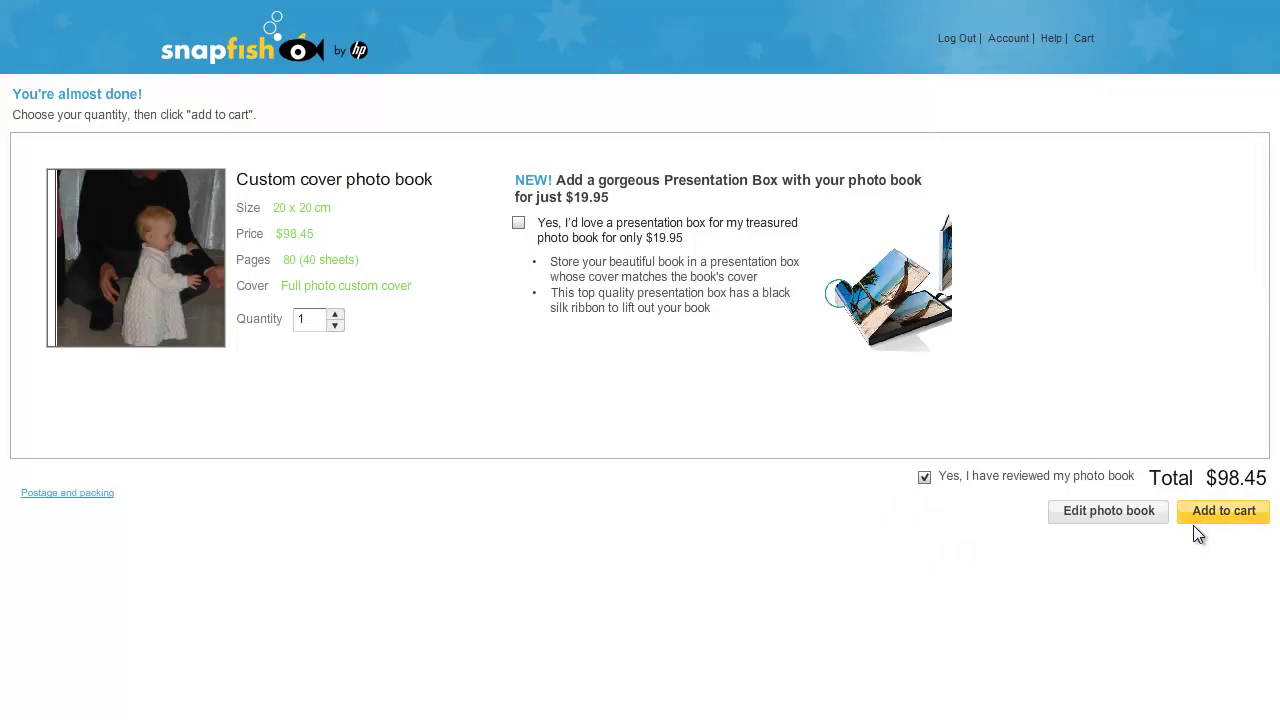
left_click(1209, 513)
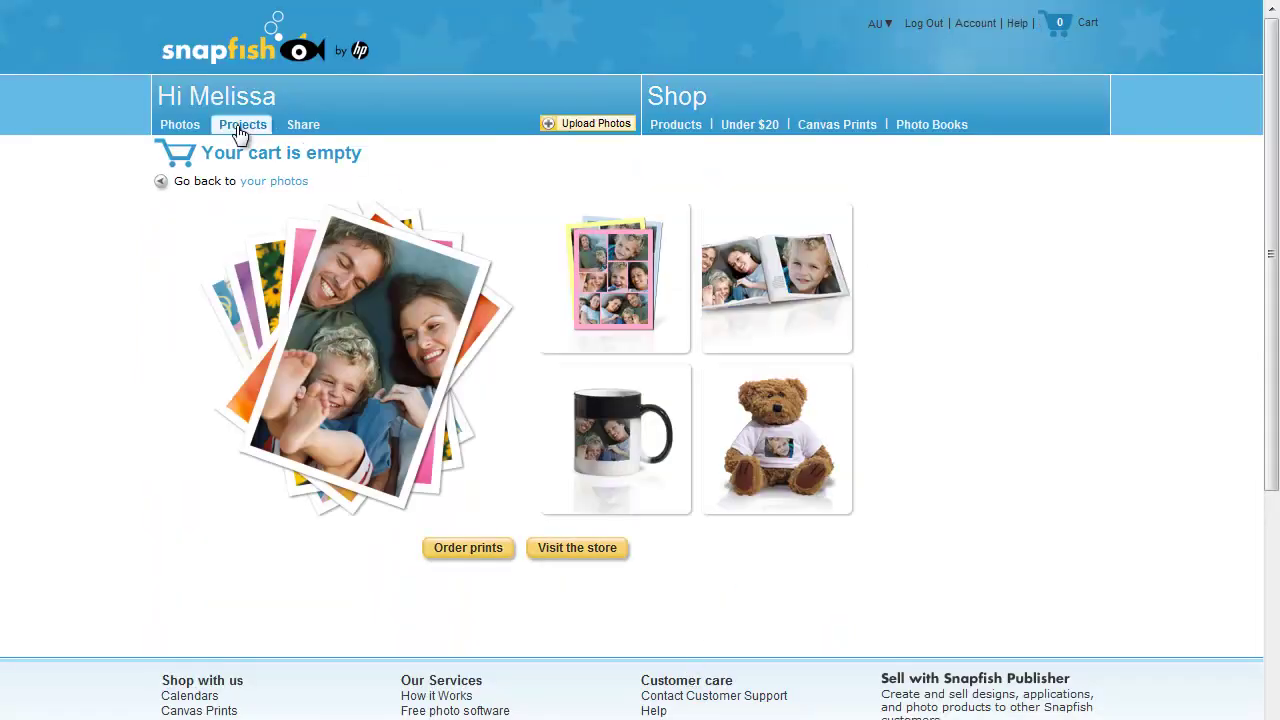
- View Previous projects under Projects, then return to the Saved projects list showing Emily's birthday
mouse_move(245, 134)
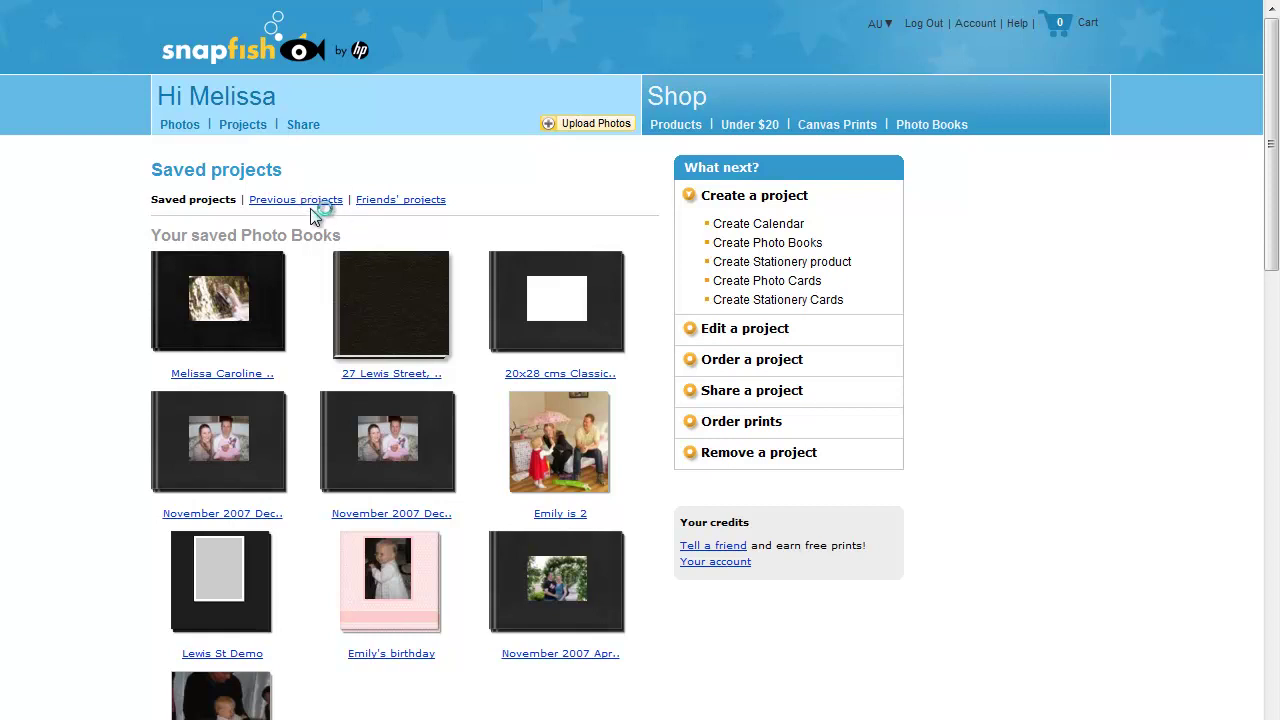
left_click(312, 204)
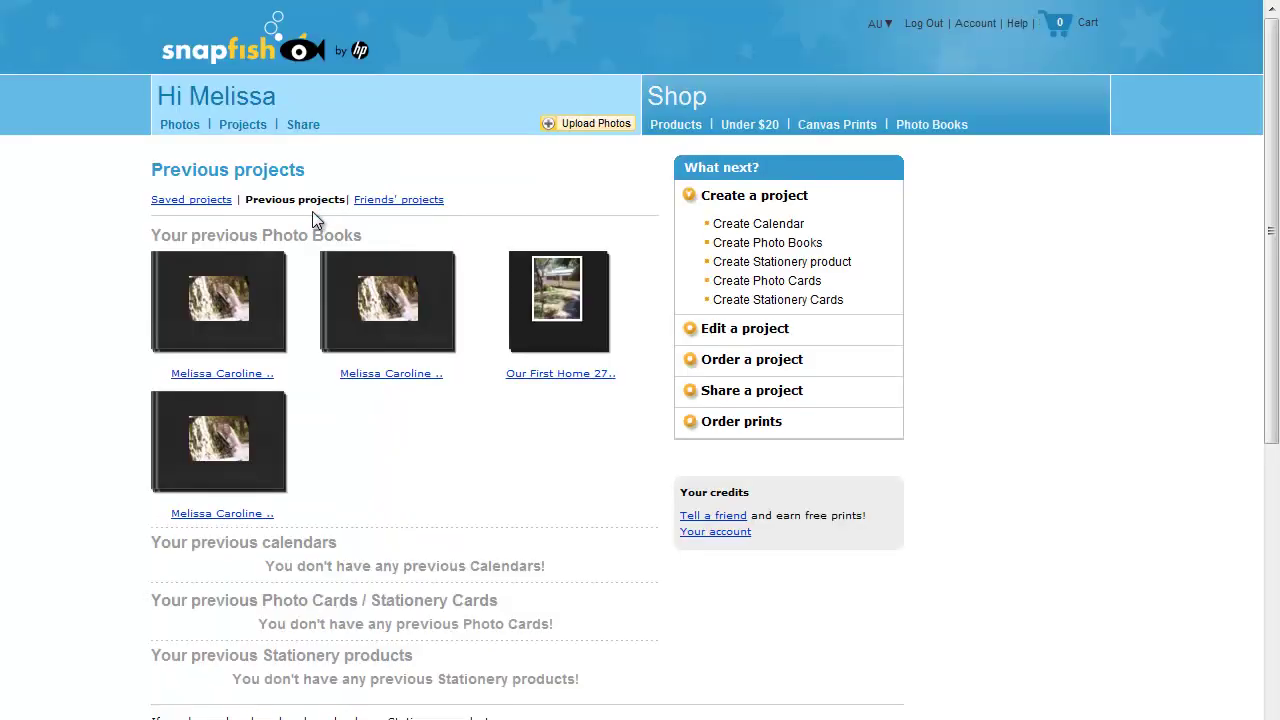
key("alt+Left")
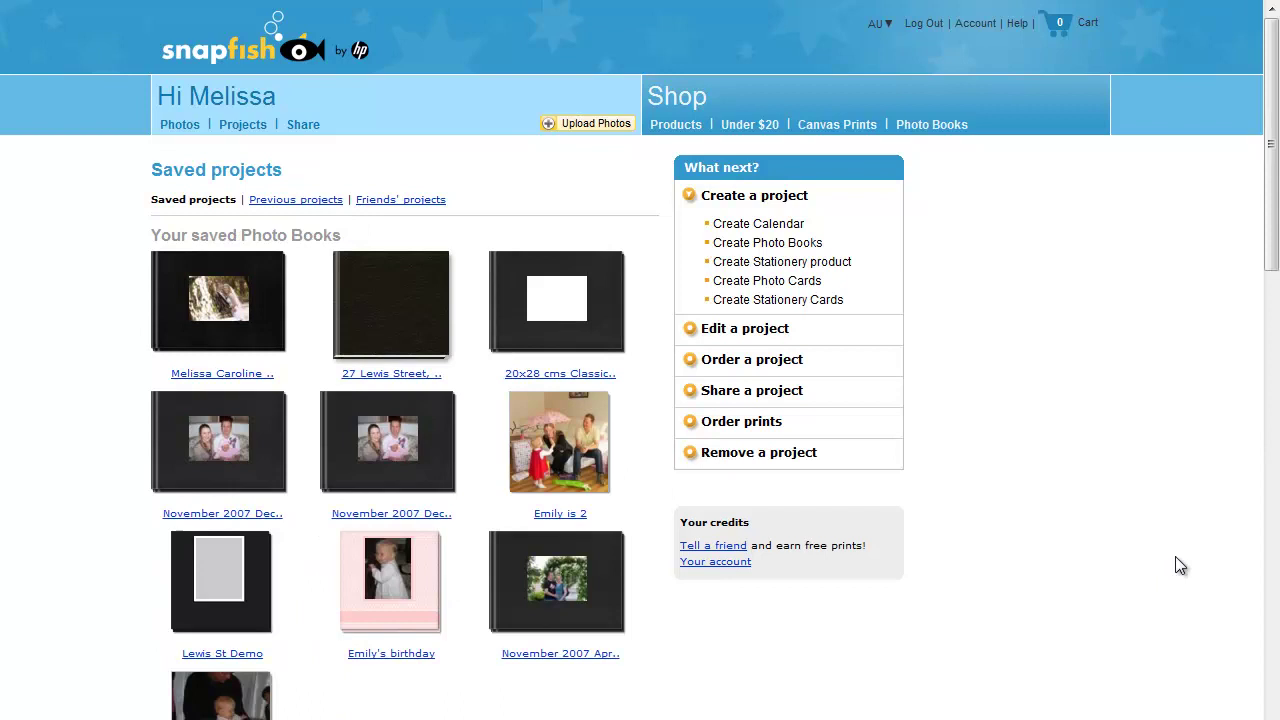